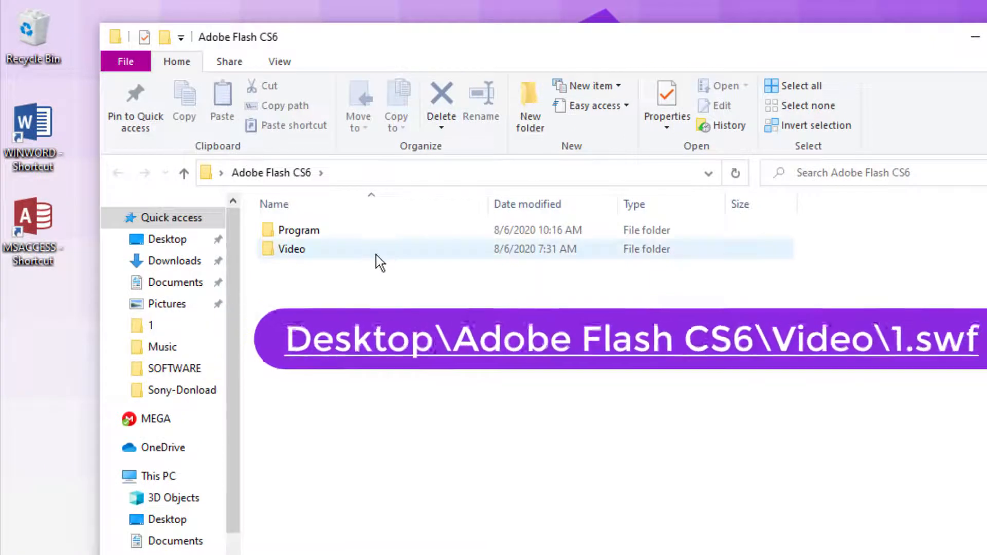
Step: Play the Flash Movie 1 from the Video\1 folder, and close the player and the folder window
double_click(375, 254)
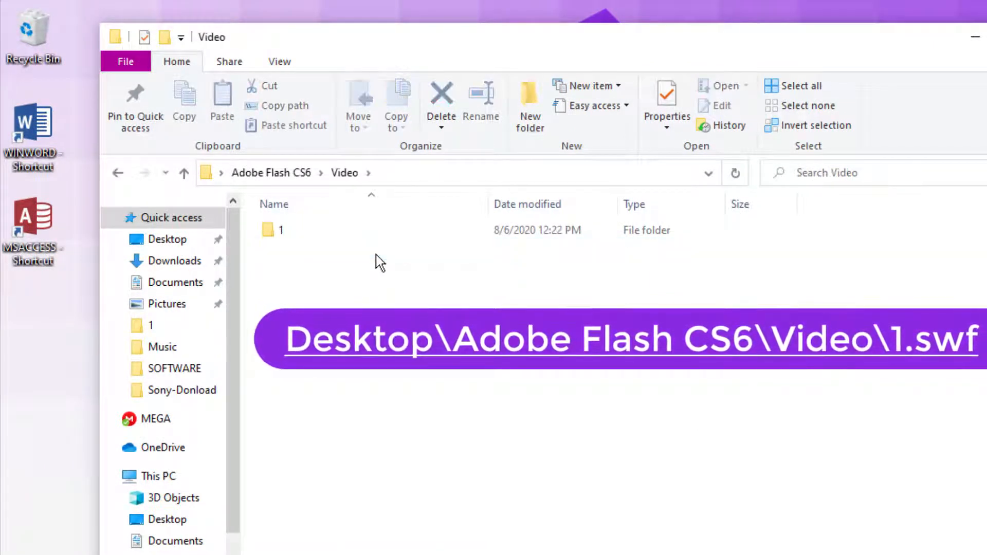
click(362, 233)
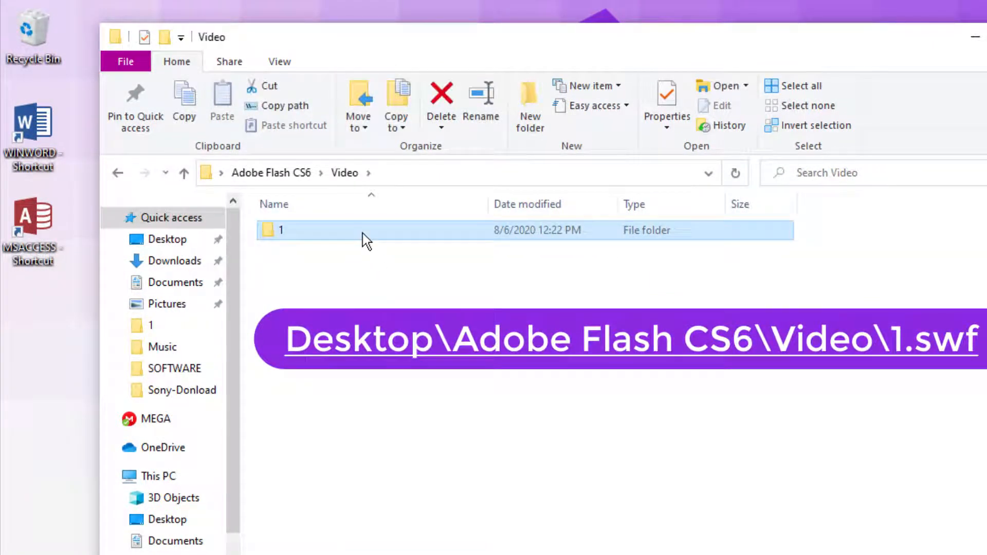
double_click(362, 233)
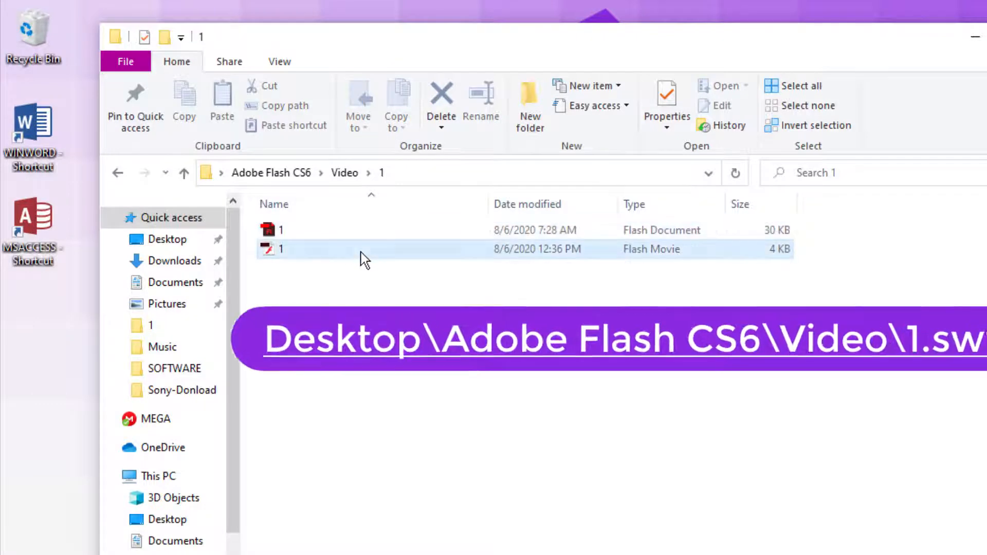
click(364, 250)
double_click(361, 252)
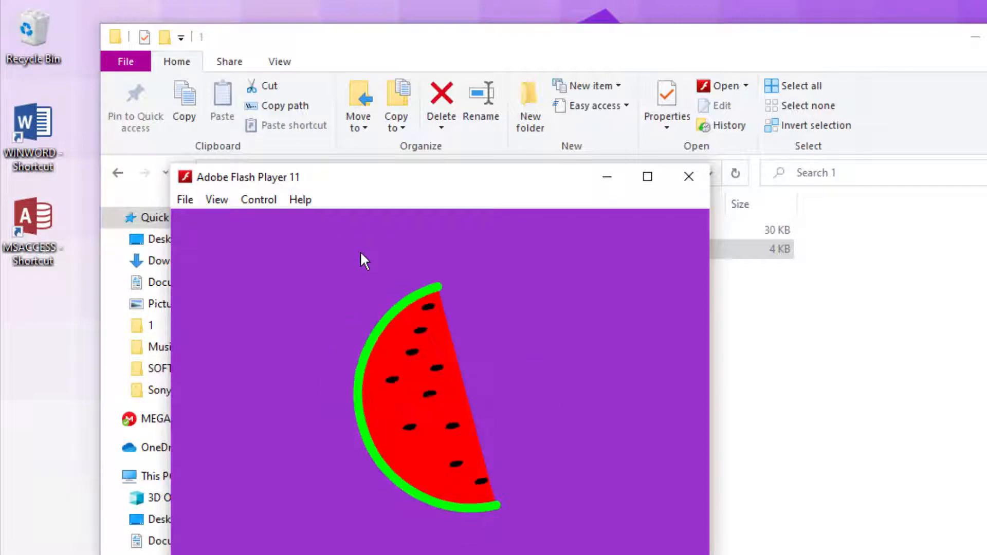
click(689, 176)
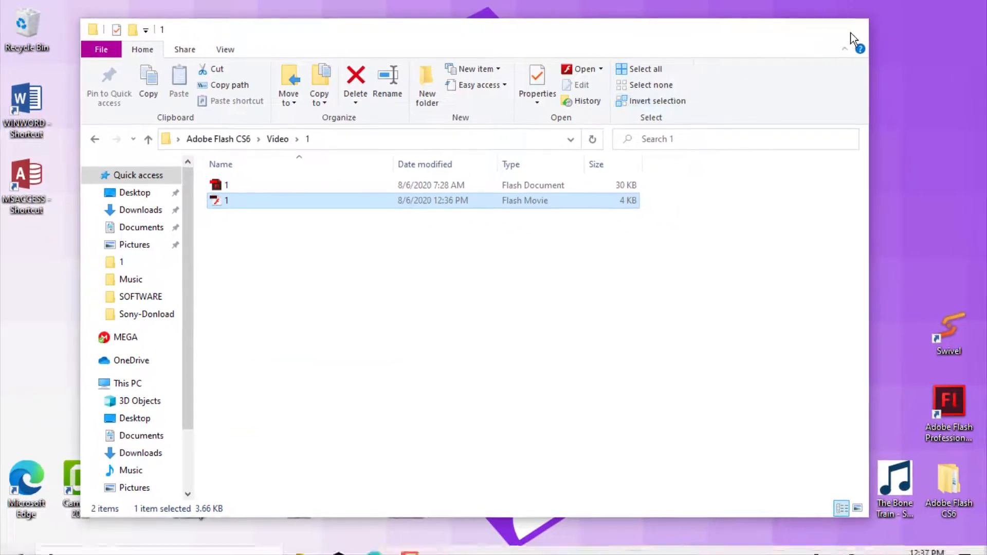
click(852, 30)
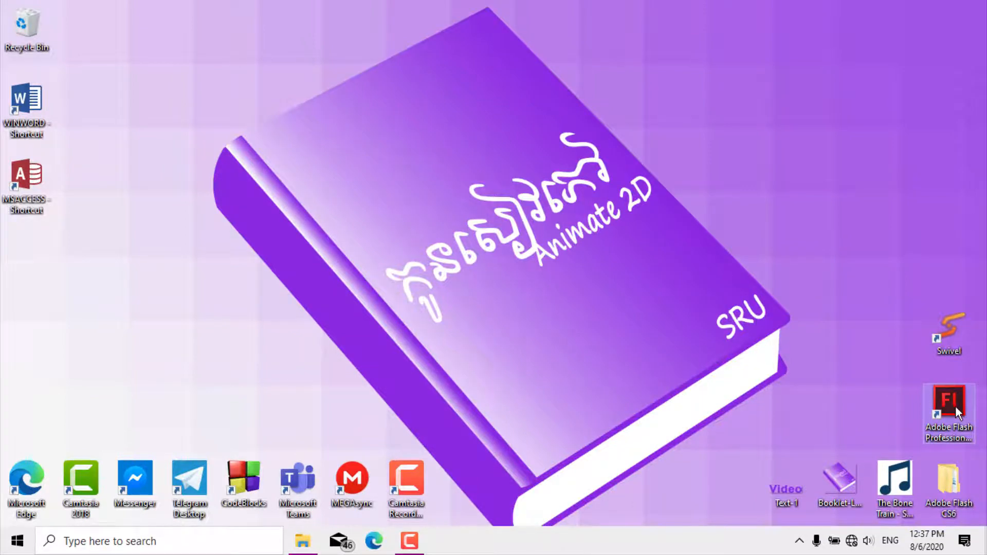
Step: Search the computer for "flash" and launch Adobe Flash Professional CS6
key(super)
text(fla)
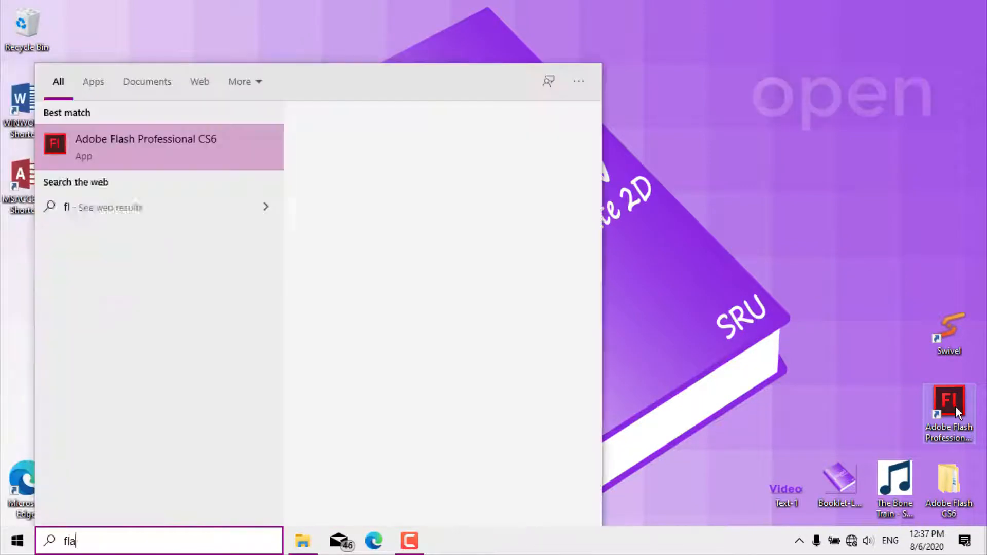
text(sh)
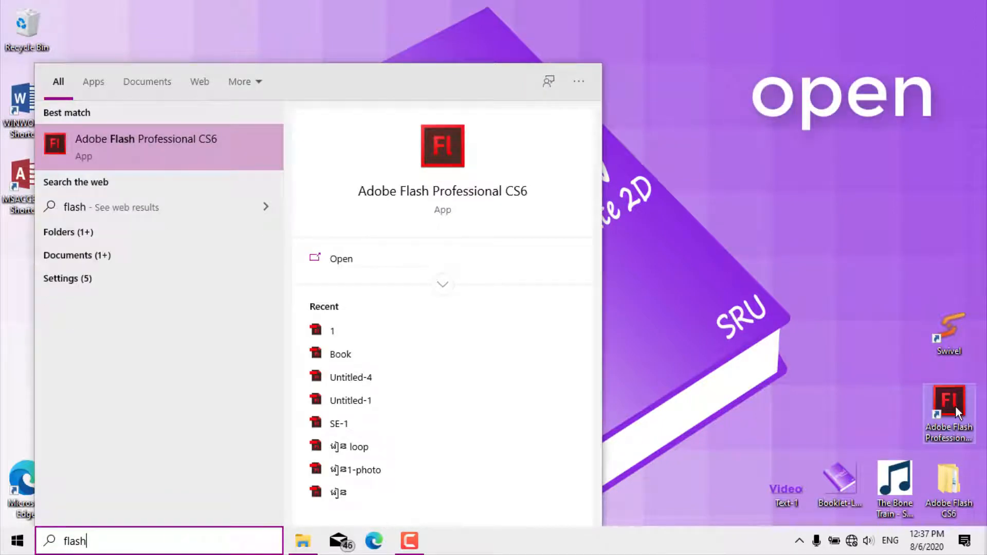
click(226, 172)
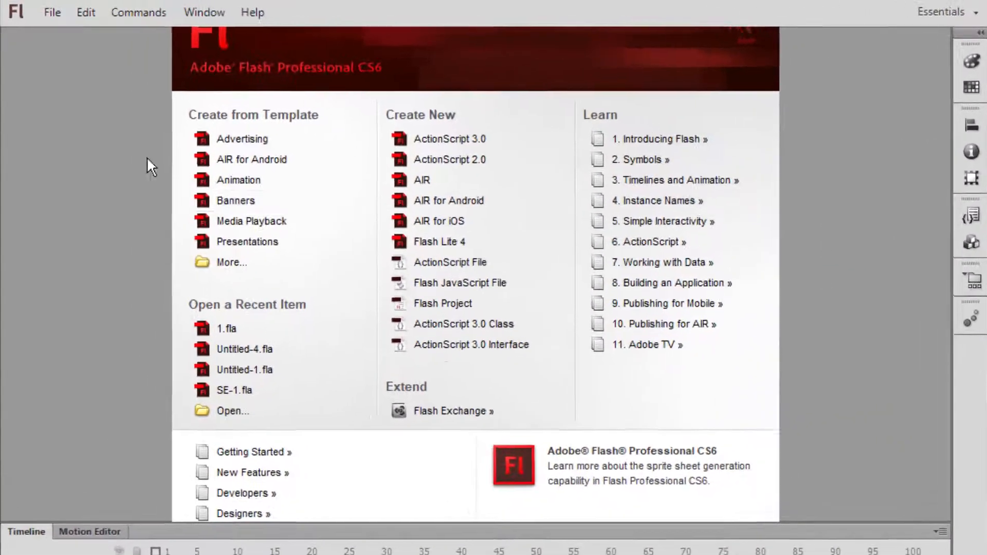
Step: Open the Flash document 1 from the Desktop\Adobe Flash CS6\Video\1 folder
click(43, 21)
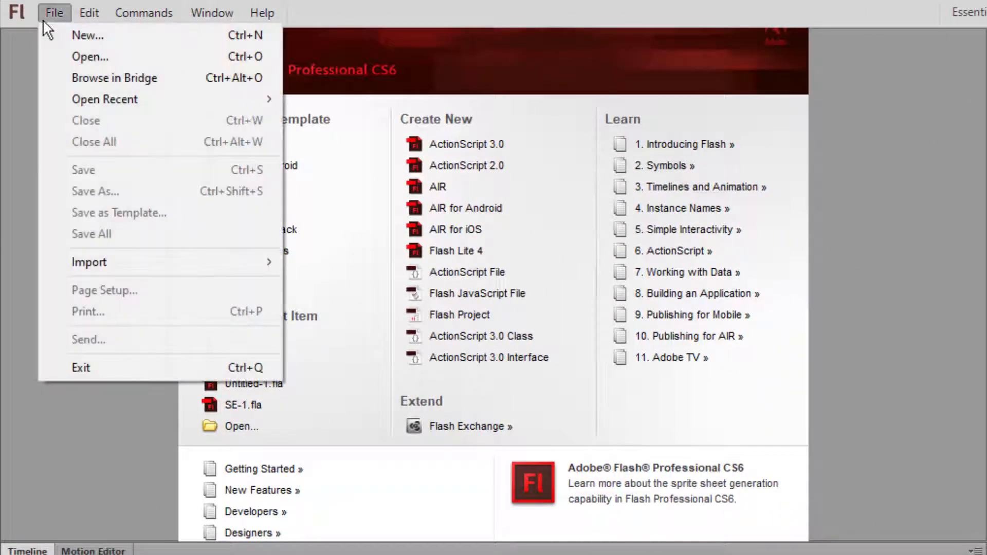
click(45, 60)
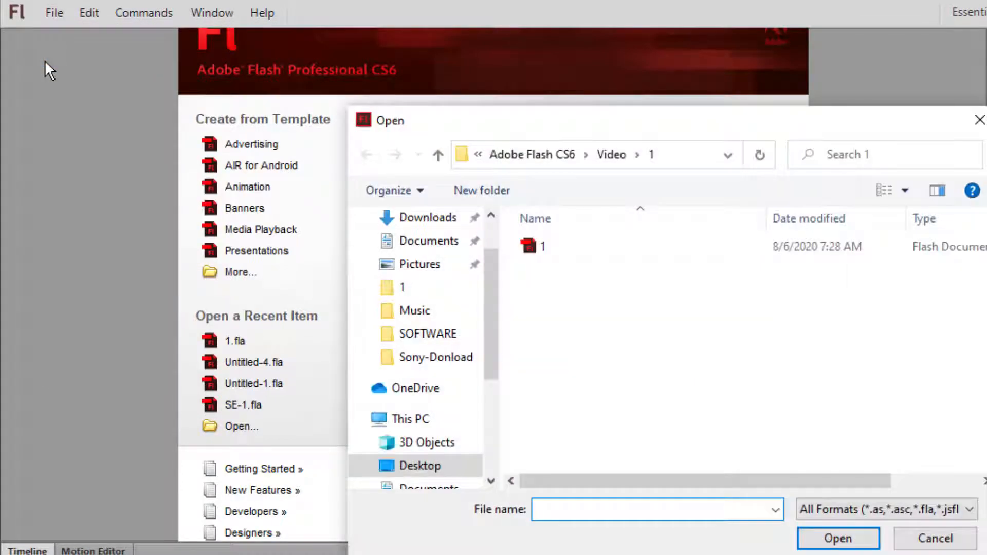
click(450, 468)
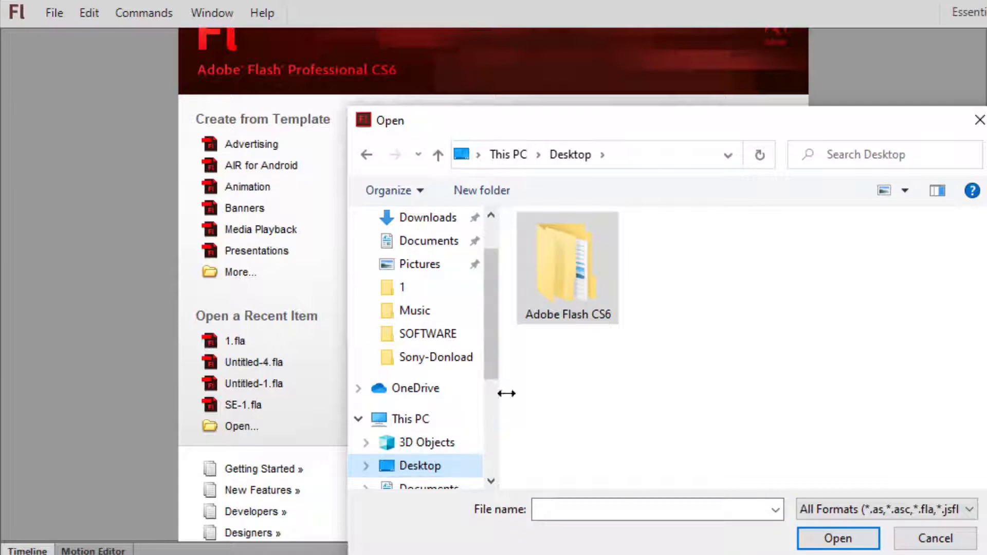
double_click(561, 298)
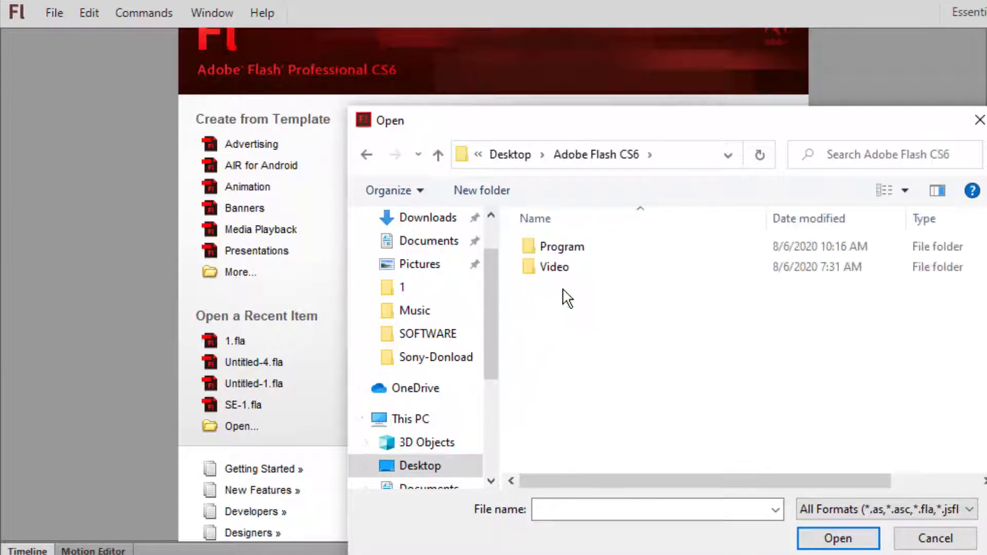
double_click(592, 269)
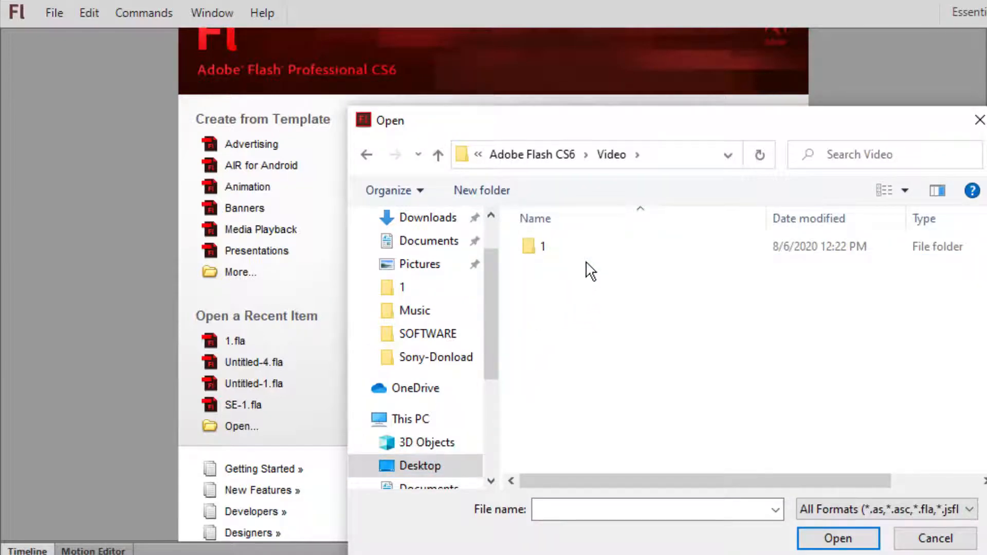
double_click(576, 249)
click(578, 254)
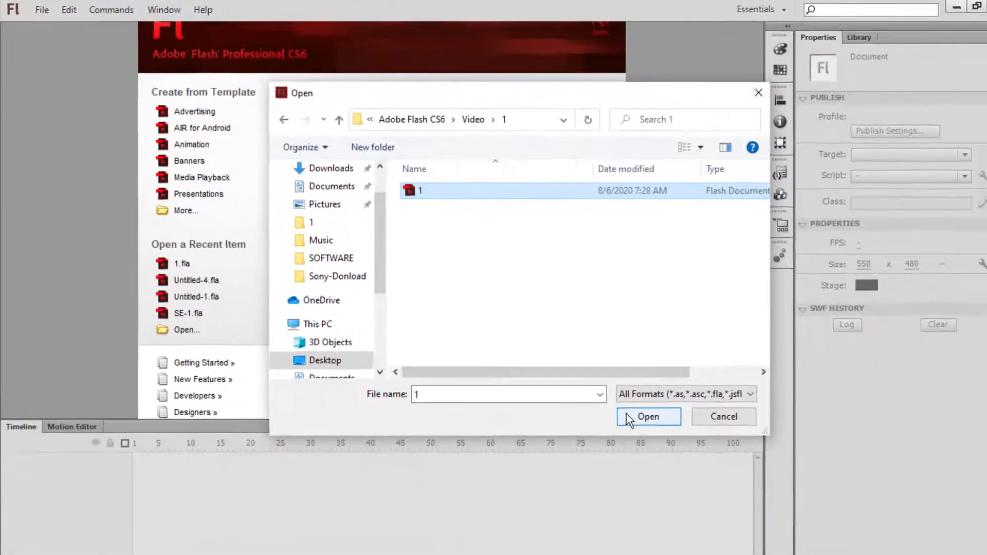
click(784, 520)
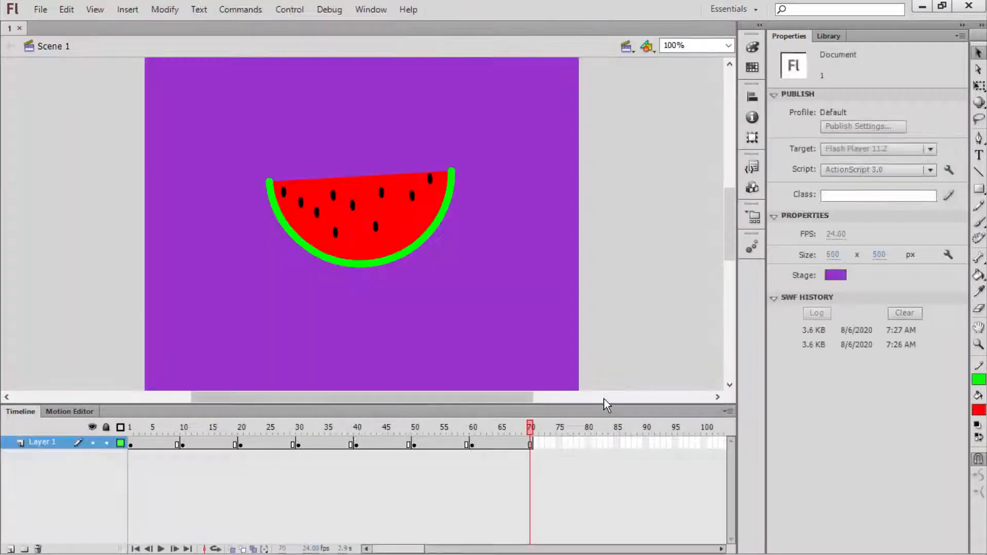
Step: Change the stage background color to white in the document properties
click(777, 216)
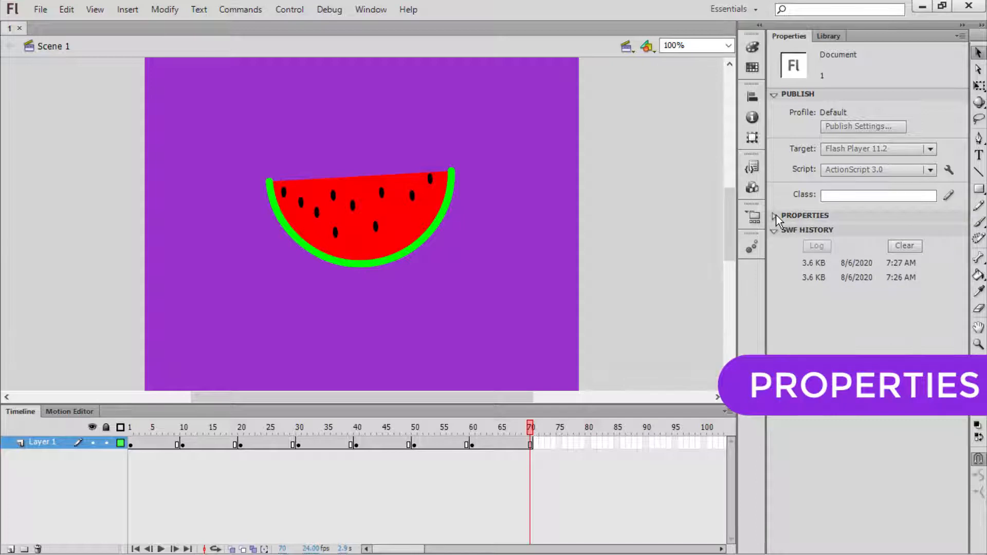
click(776, 216)
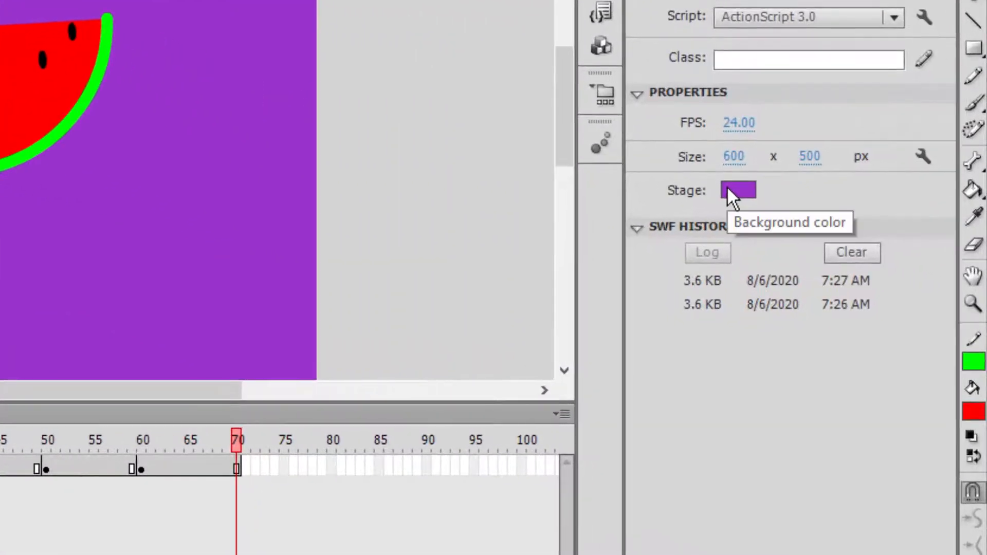
click(828, 273)
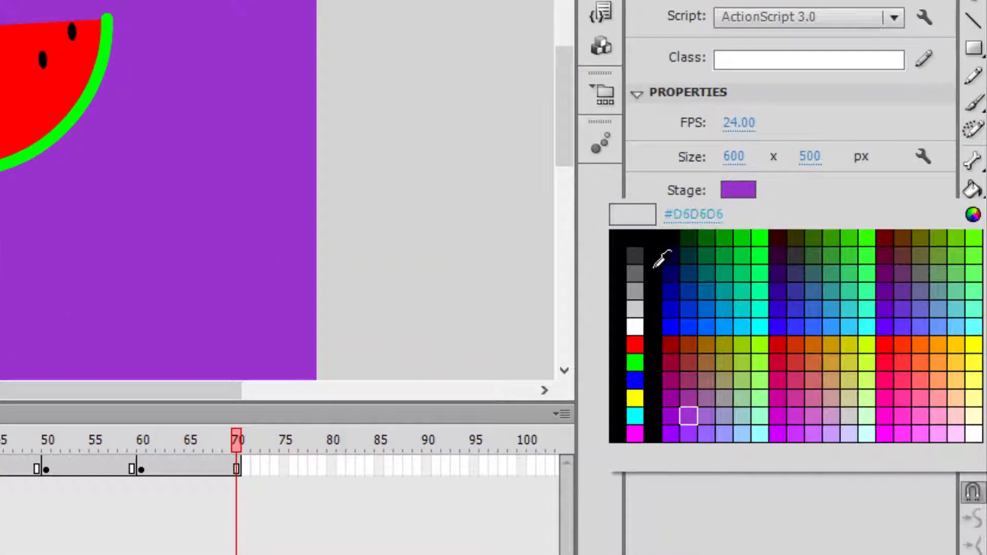
click(636, 326)
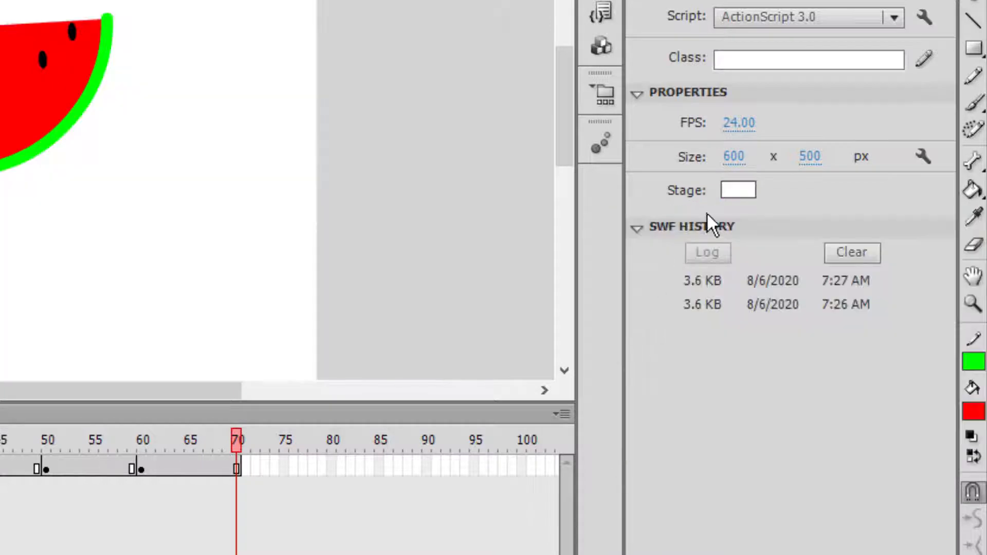
Step: Set the stage size to 1920 x 1080 px and the frame rate to 30 FPS
click(732, 158)
text(1)
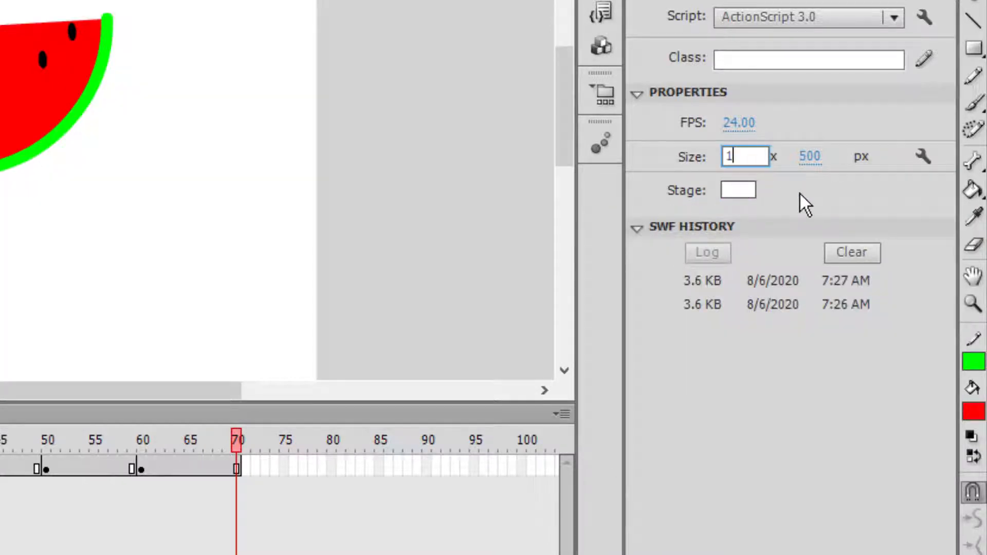
text(920)
click(806, 156)
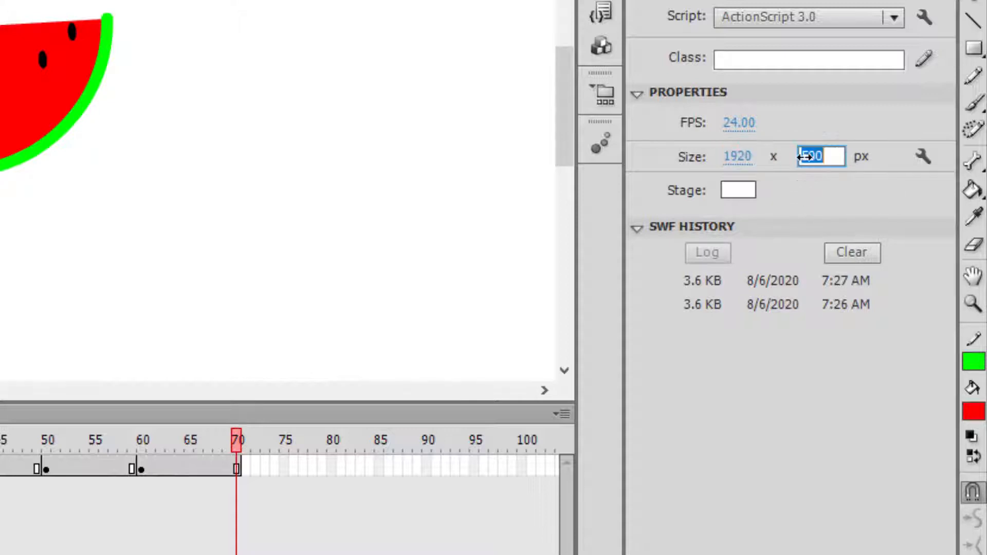
text(1080)
click(738, 134)
text(30)
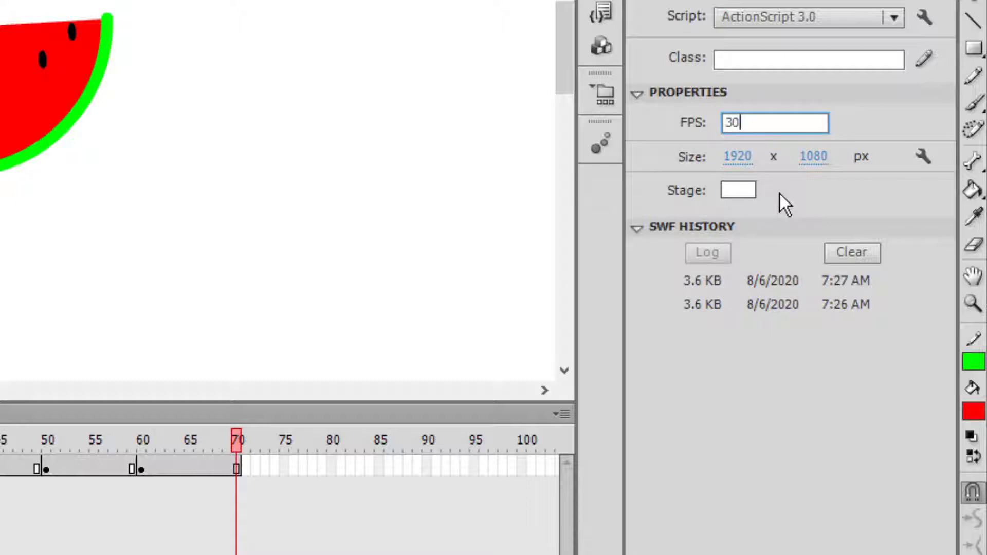
key(Return)
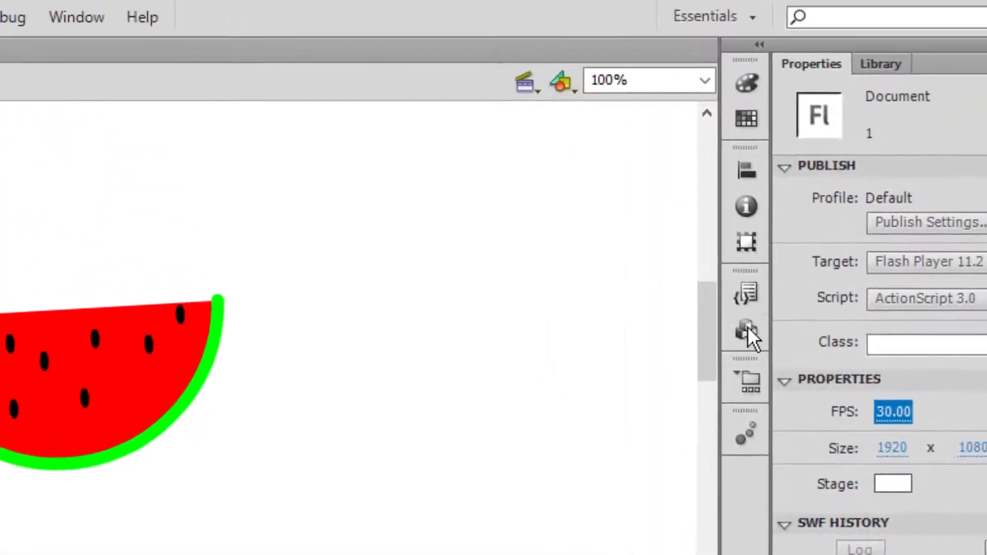
Step: Copy frame 1 of Layer 1 and paste it into frame 1 of a new layer above it
click(705, 82)
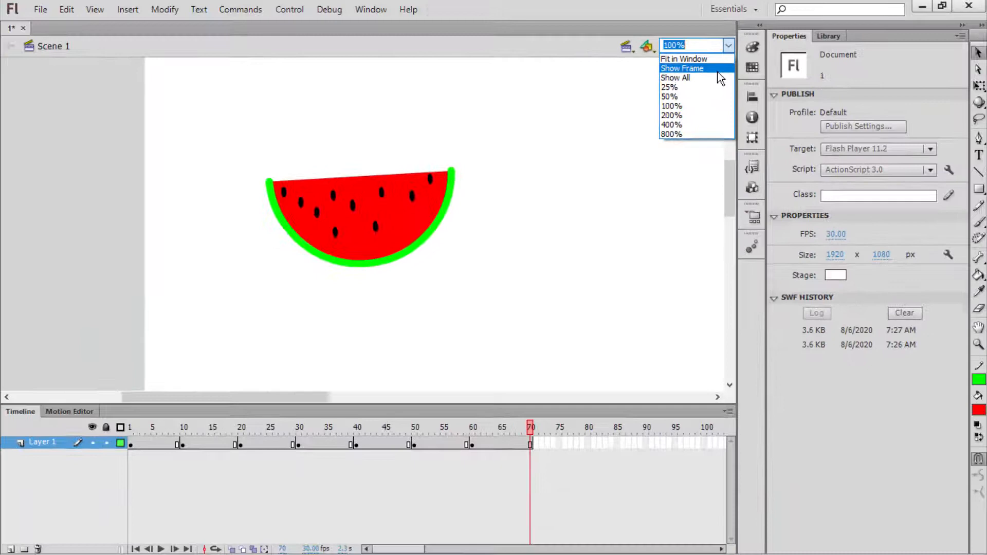
click(686, 122)
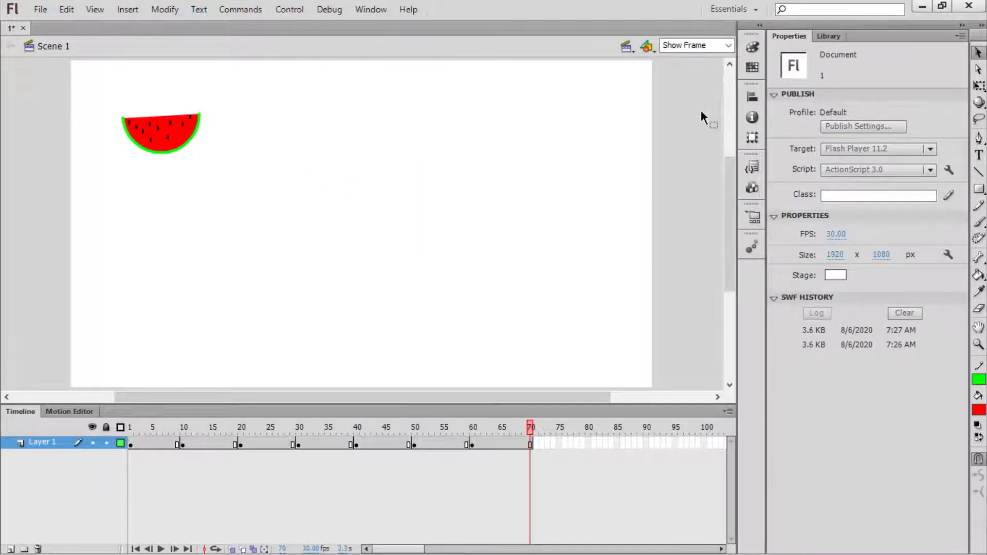
mouse_move(529, 427)
mouse_down()
mouse_move(92, 456)
mouse_move(531, 443)
mouse_up()
click(132, 443)
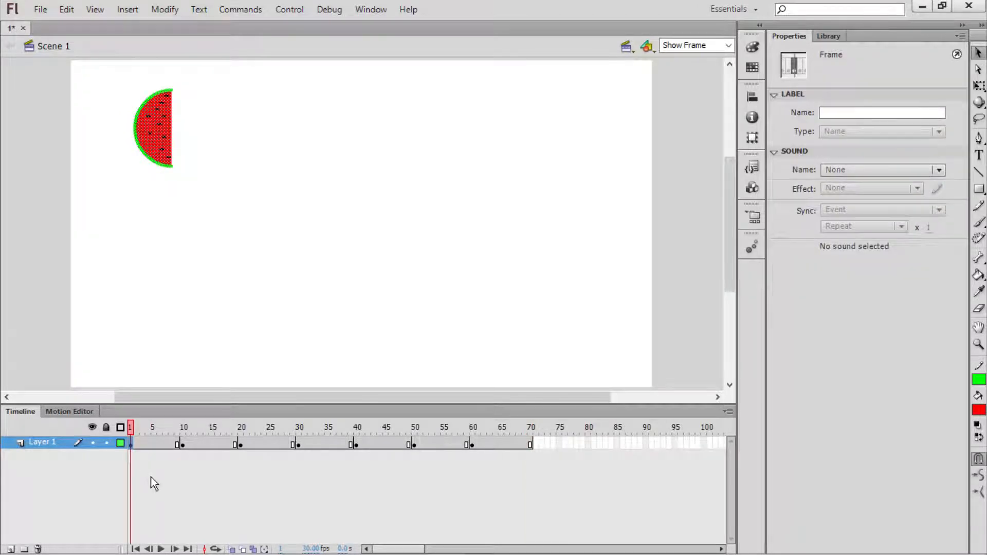
right_click(131, 442)
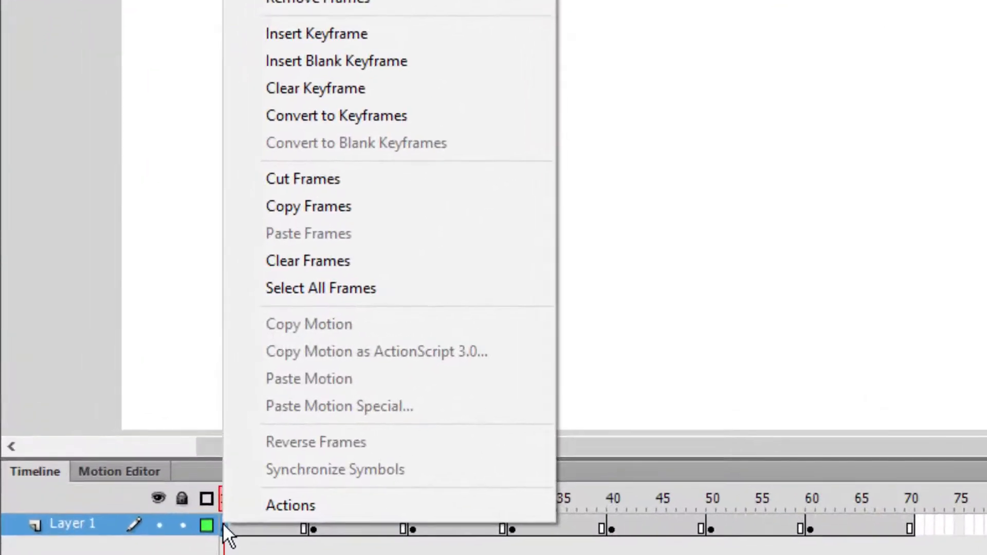
click(364, 205)
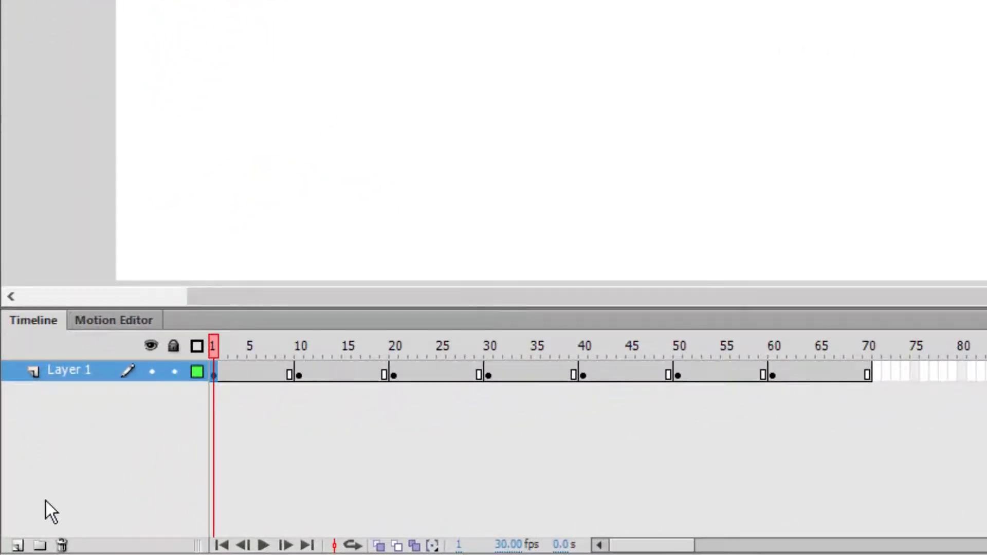
click(17, 546)
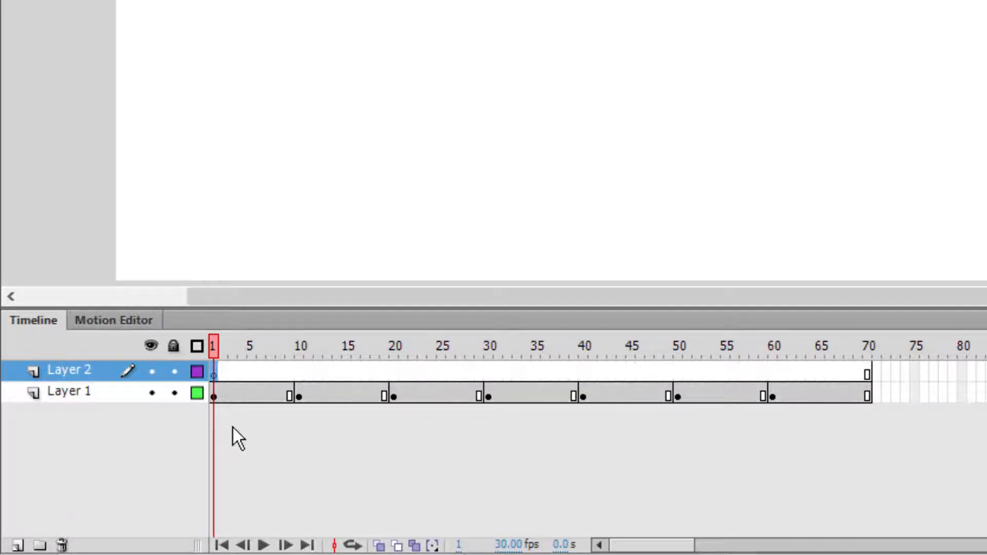
right_click(214, 371)
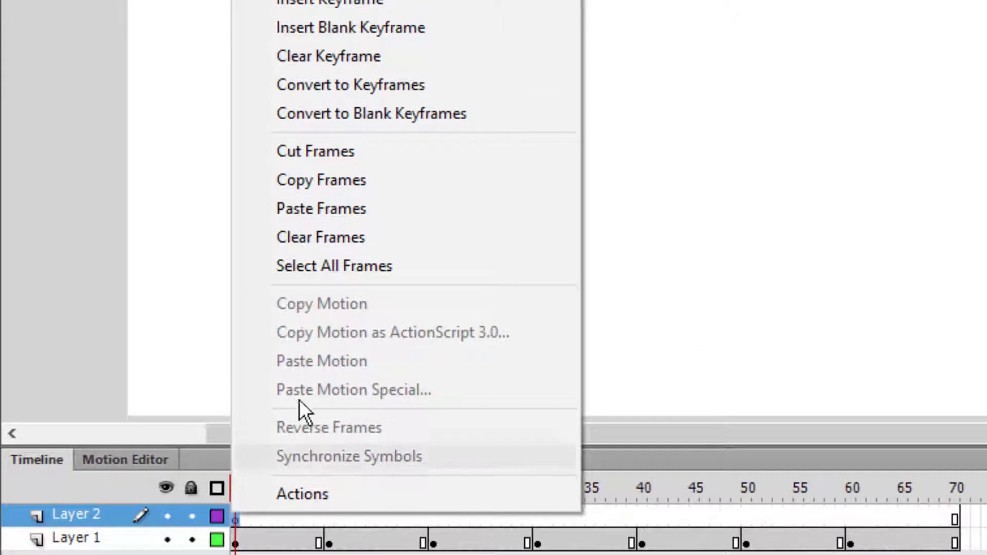
click(383, 208)
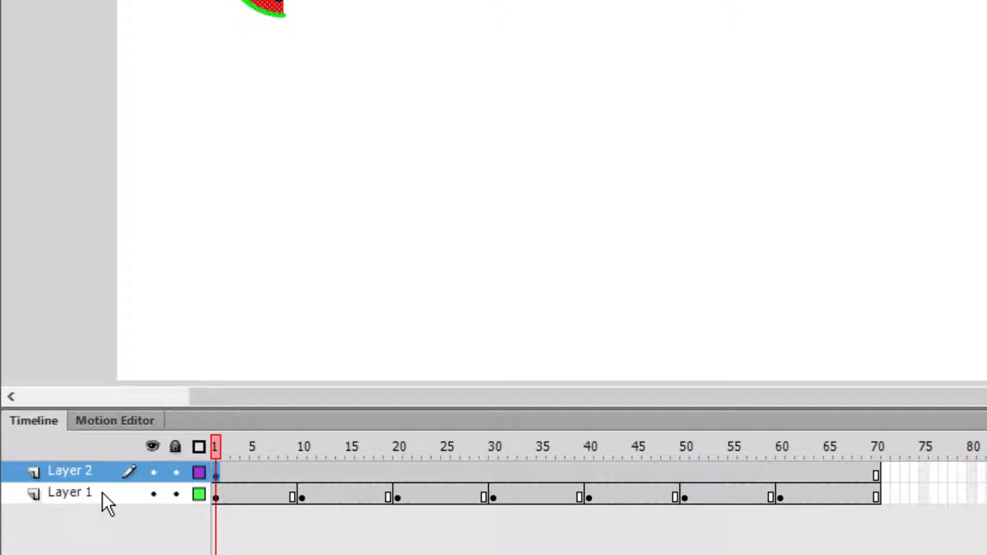
Step: Cut Layer 1 with all its keyframes out of the timeline
click(102, 494)
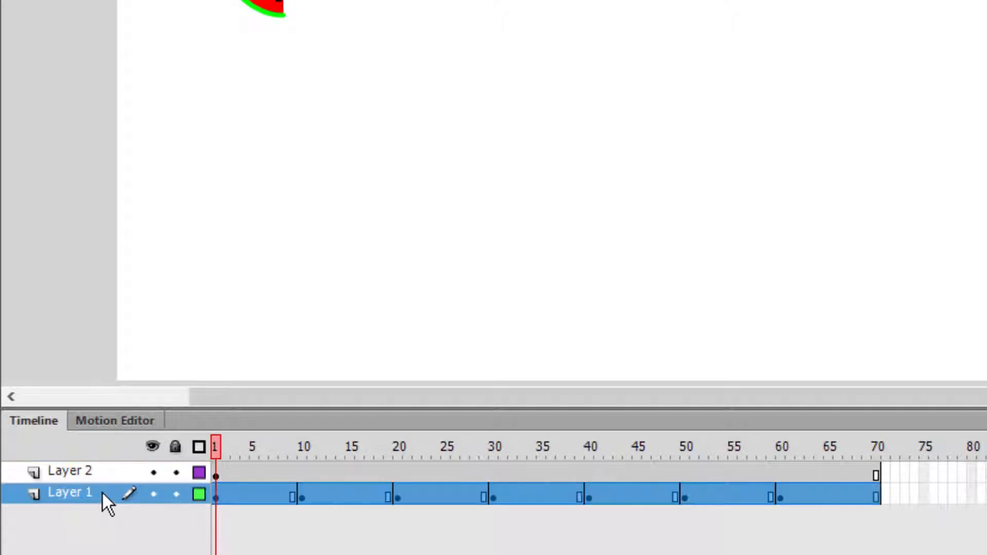
right_click(103, 494)
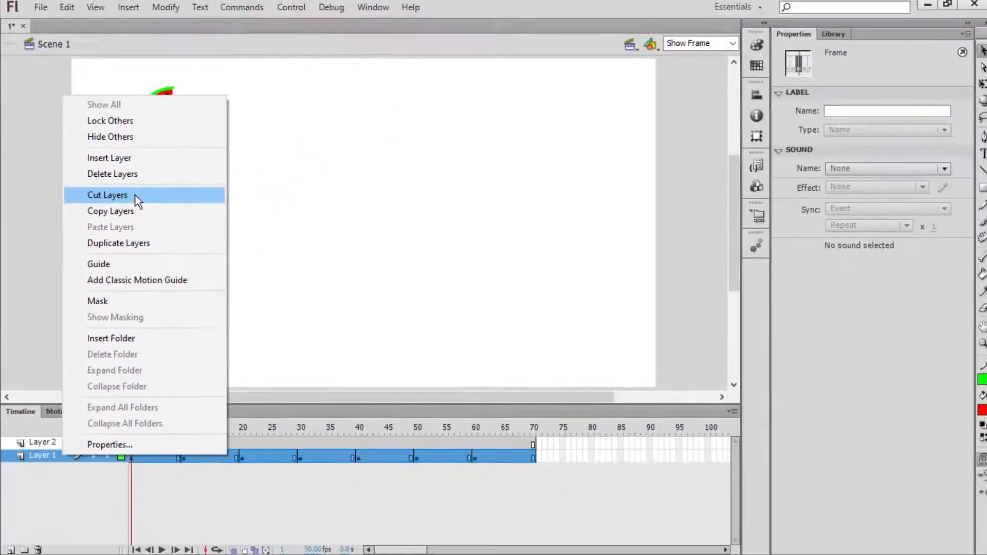
click(135, 195)
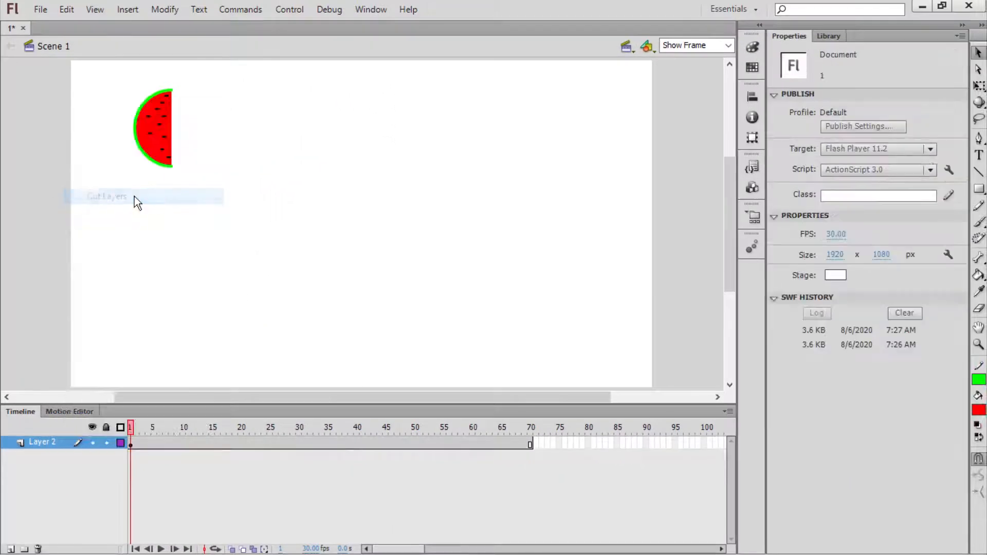
Step: Convert the watermelon artwork in frame 1 of Layer 2 into a Movie Clip symbol, keeping the default name
mouse_move(131, 431)
mouse_down()
mouse_move(539, 419)
mouse_move(381, 436)
mouse_move(126, 434)
mouse_up()
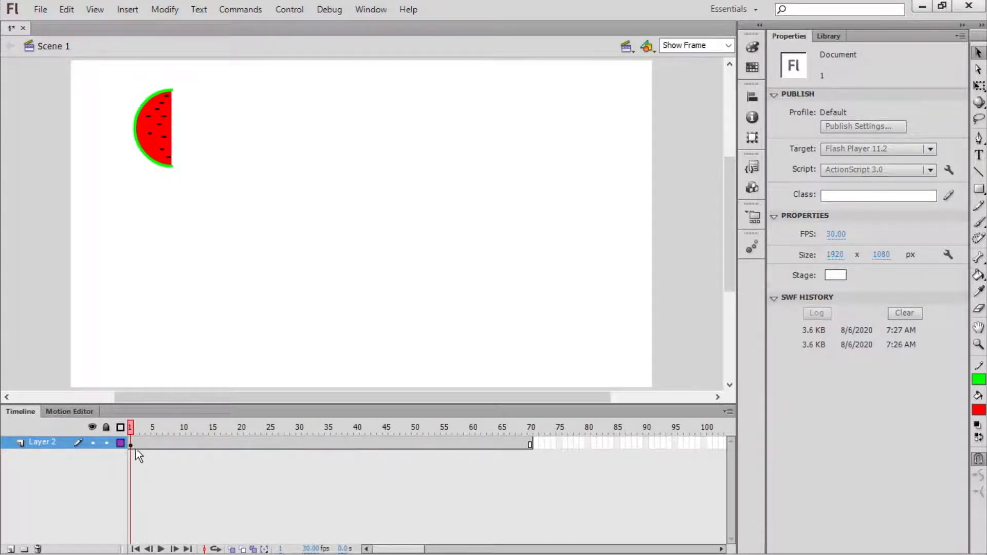
click(130, 443)
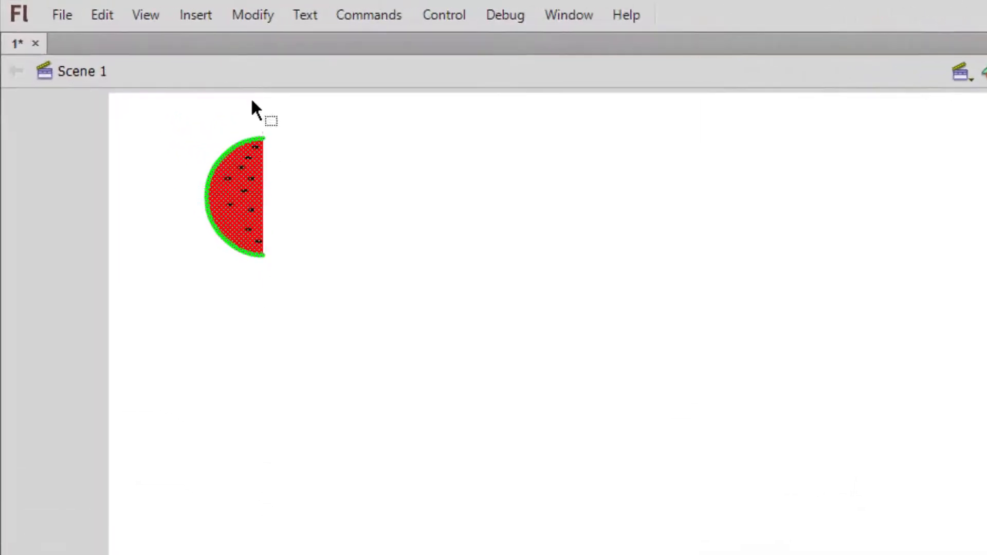
click(252, 26)
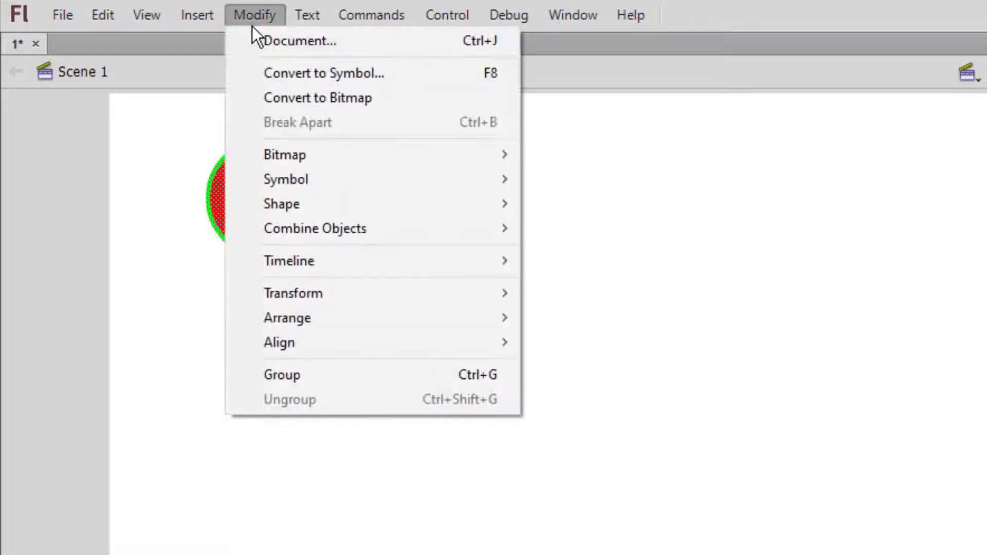
click(239, 81)
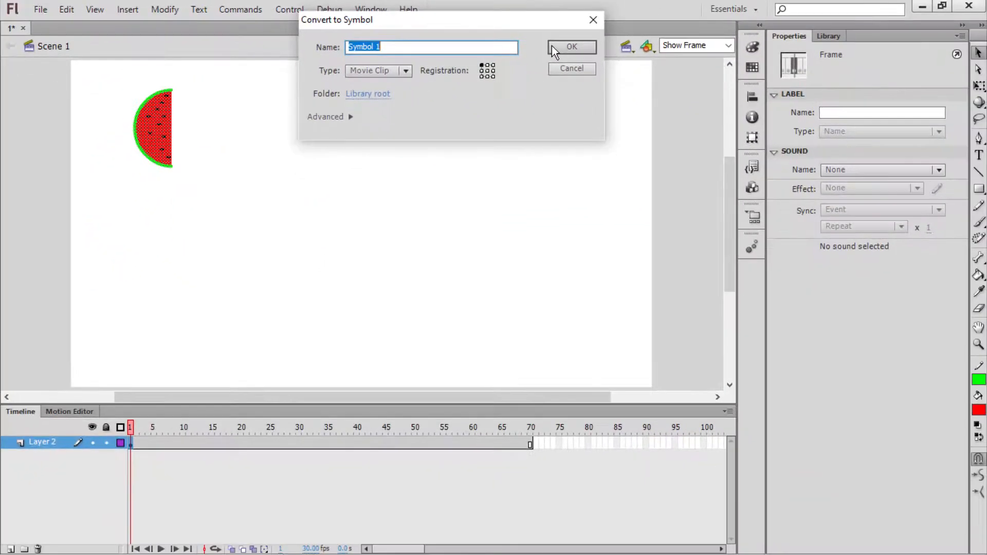
click(779, 88)
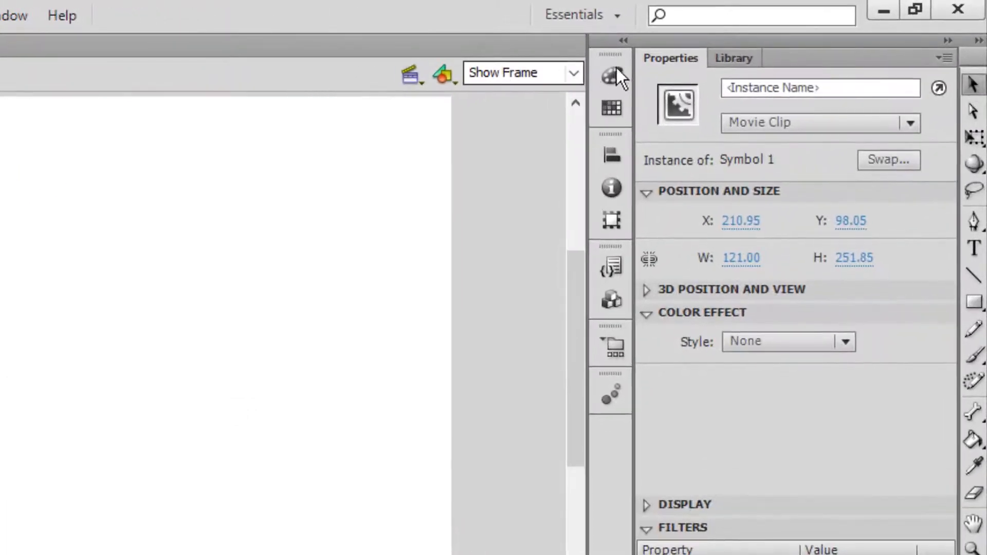
Step: Examine the watermelon symbol in the library and its available commands, plus the lists of editable scenes and symbols
click(712, 58)
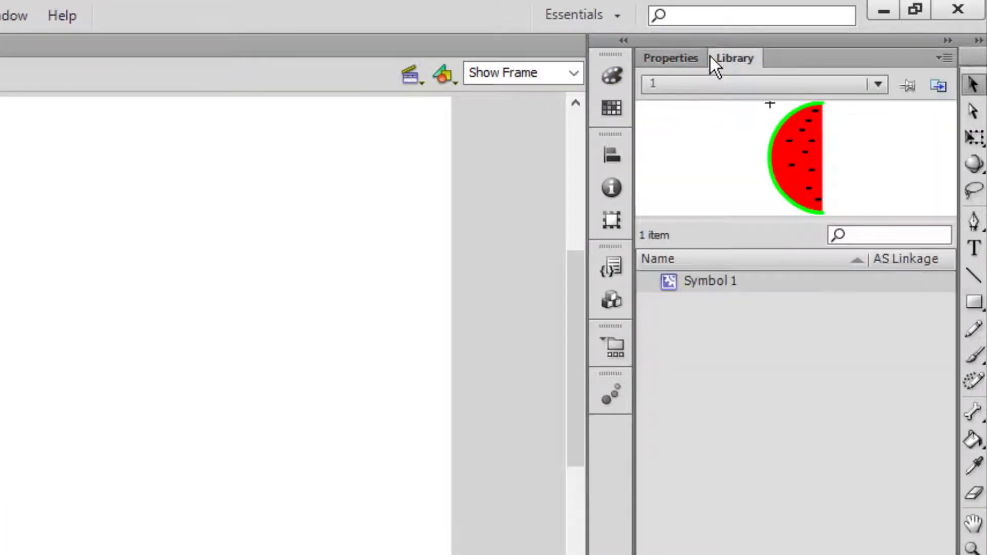
right_click(757, 282)
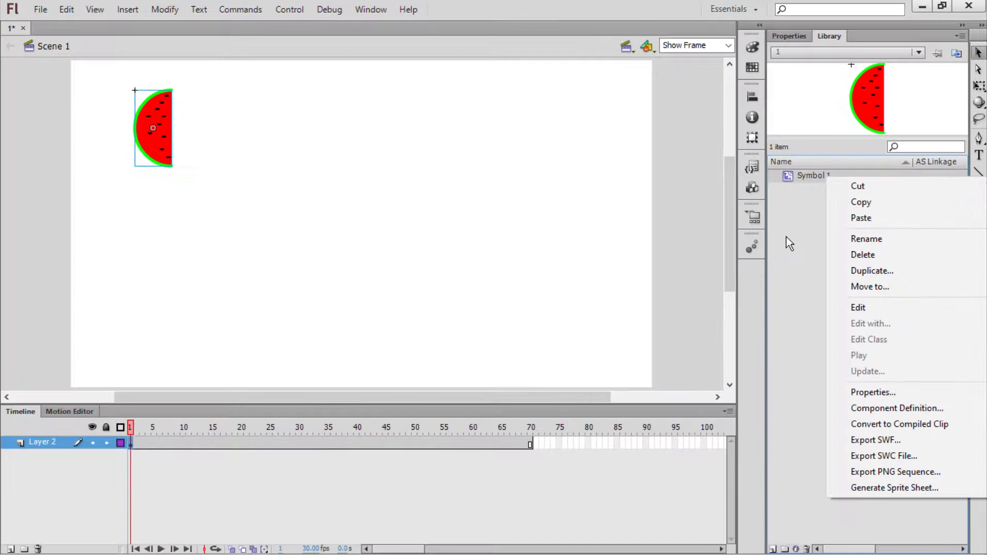
click(786, 238)
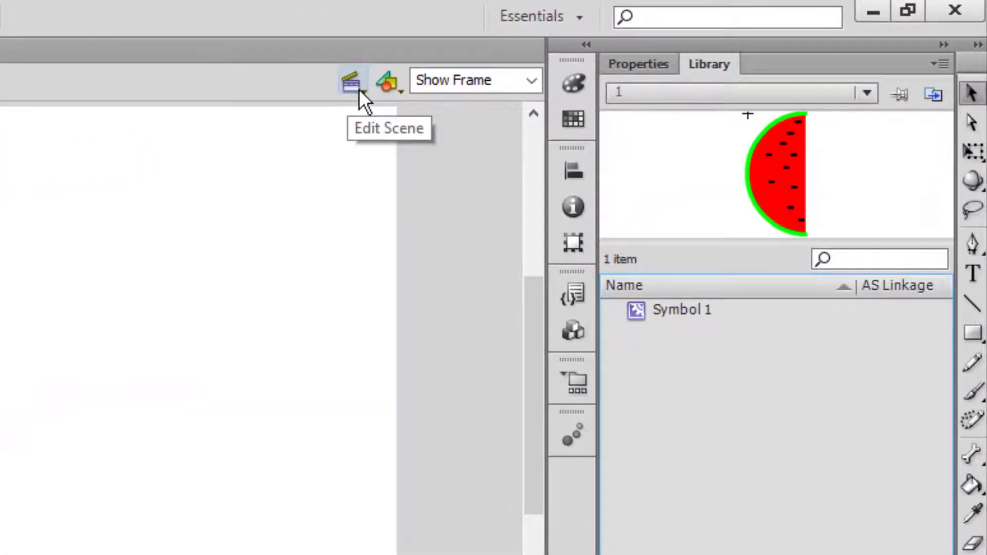
click(359, 88)
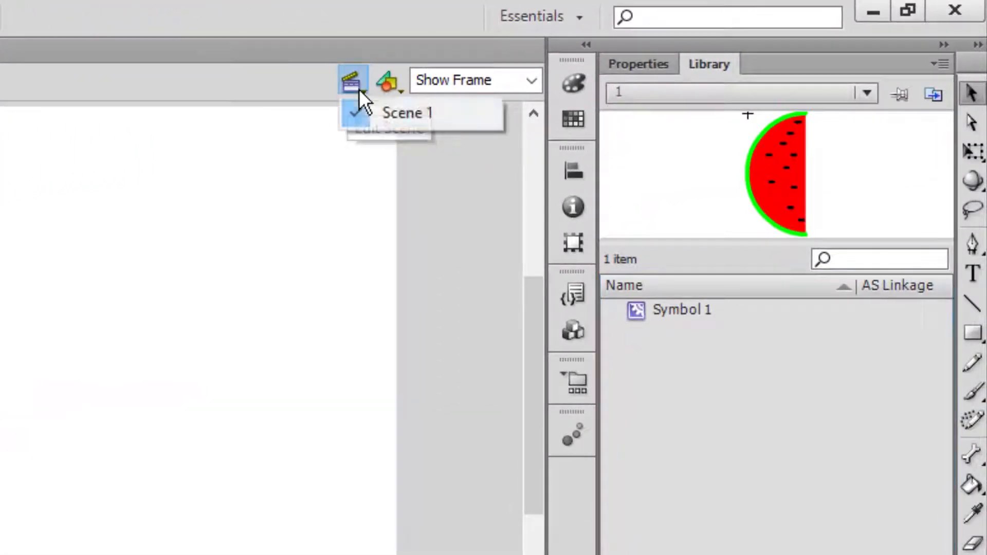
click(374, 176)
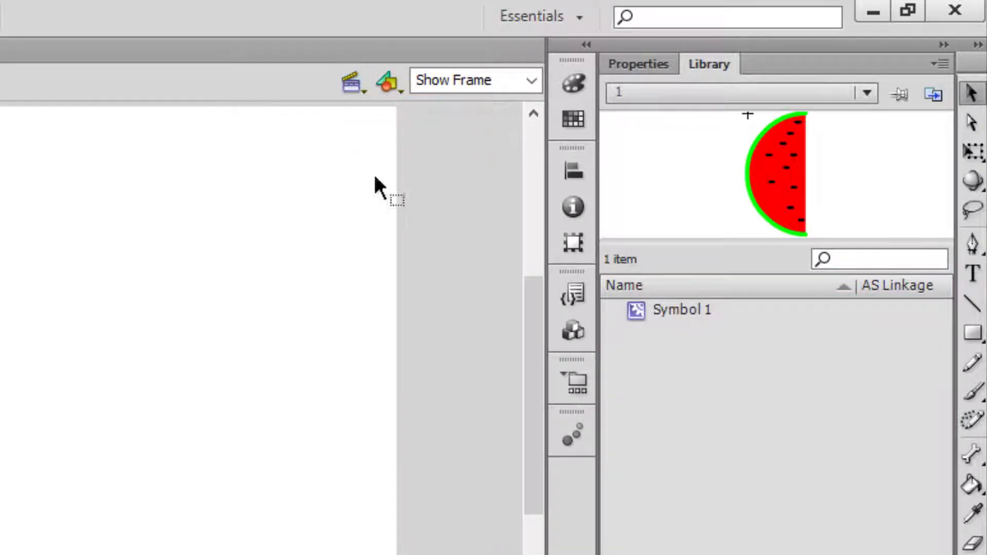
click(400, 85)
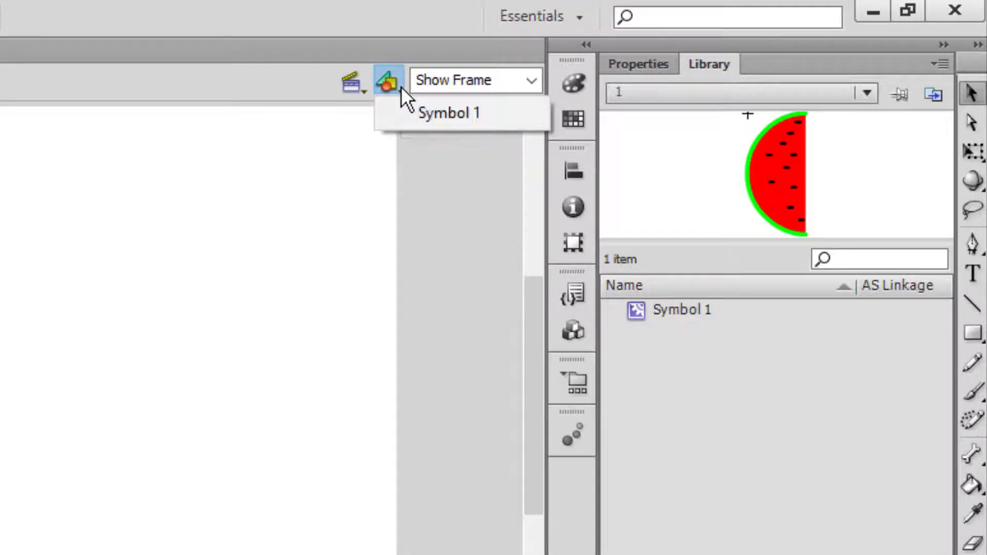
click(384, 161)
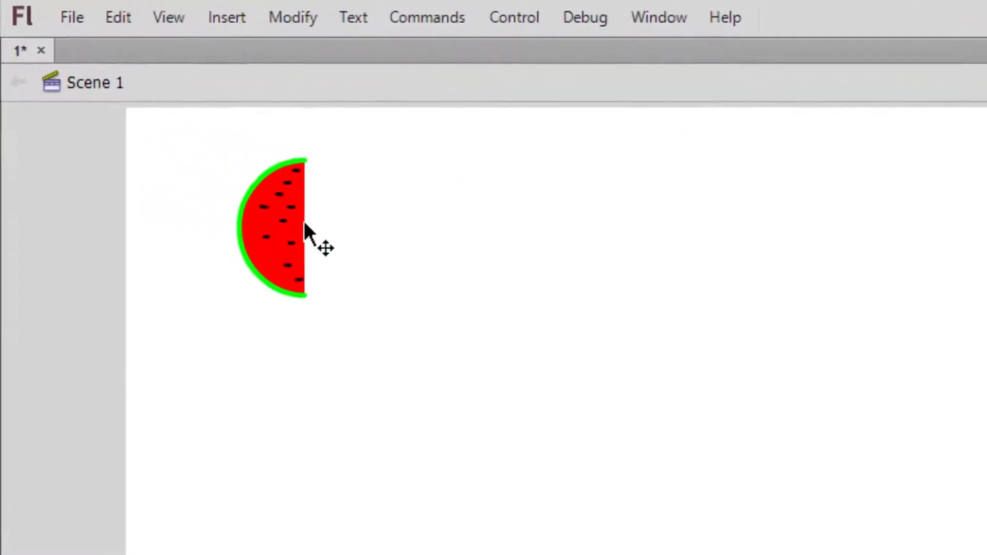
Step: Open the watermelon symbol on the stage for editing in place
click(186, 149)
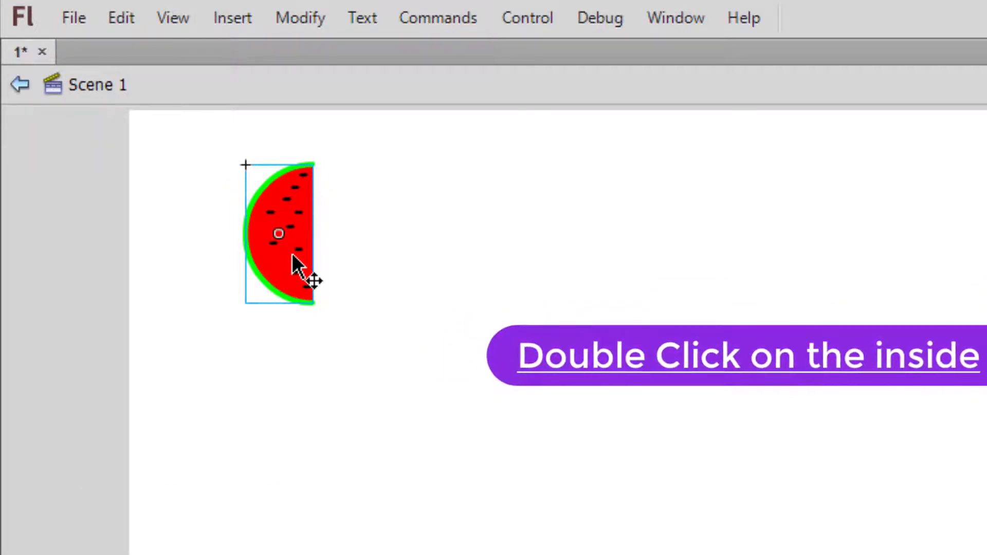
double_click(292, 255)
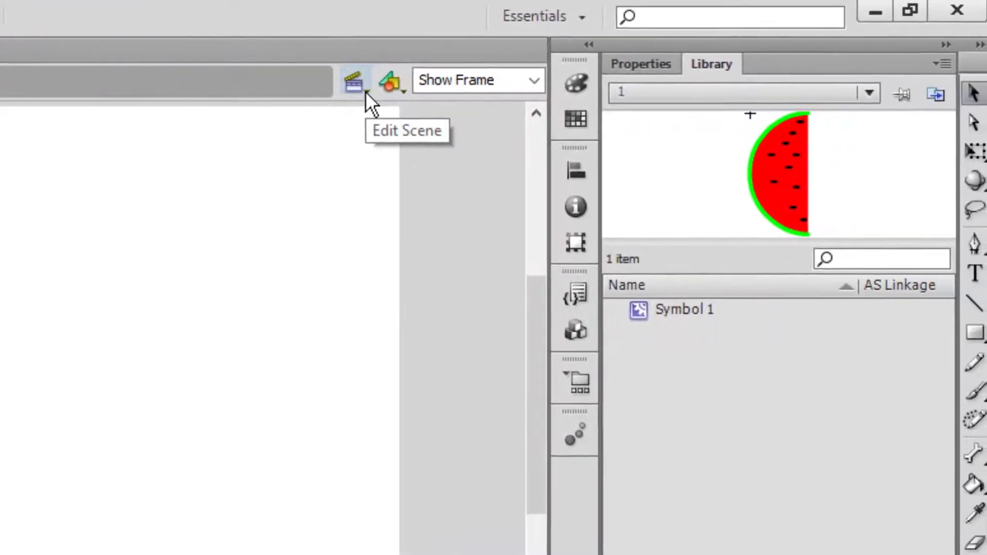
click(363, 90)
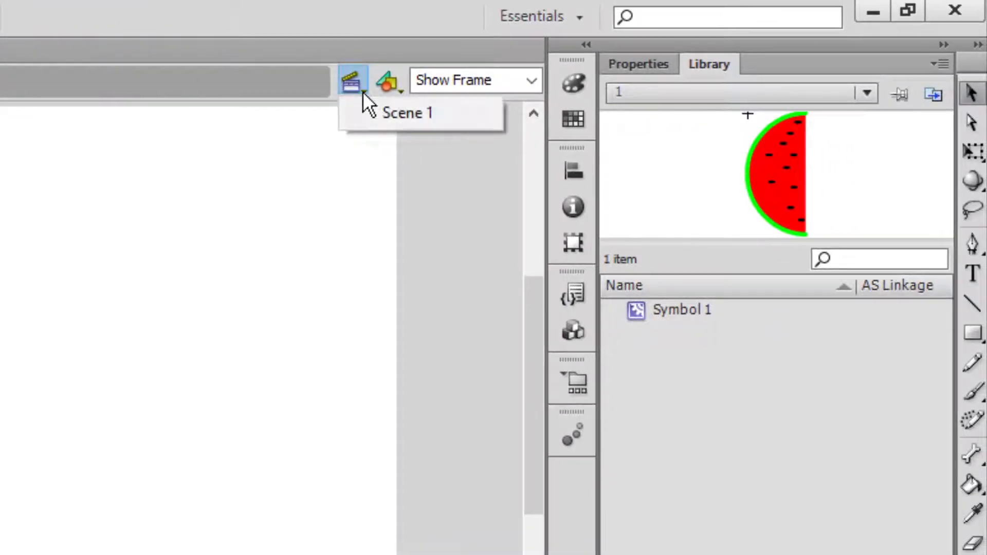
click(363, 146)
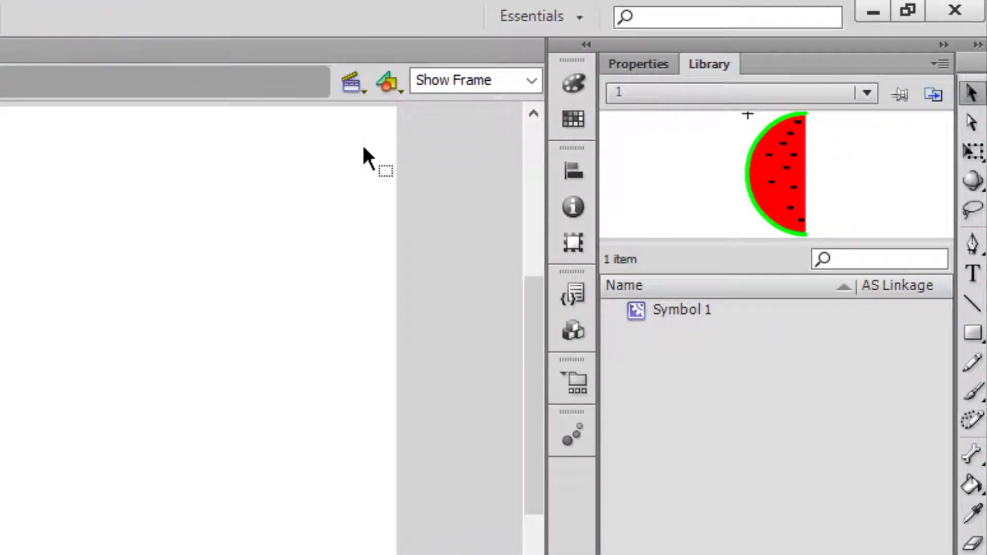
click(400, 91)
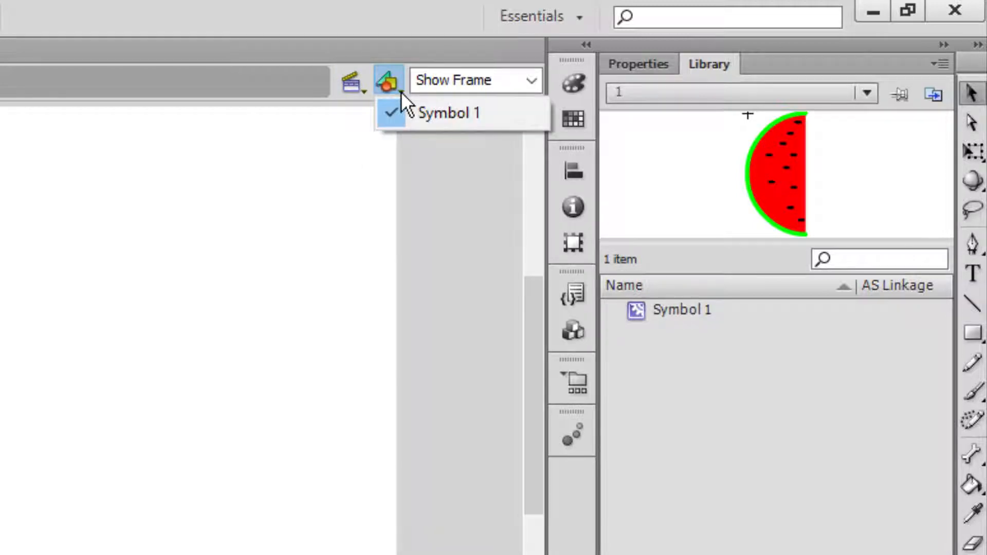
click(447, 113)
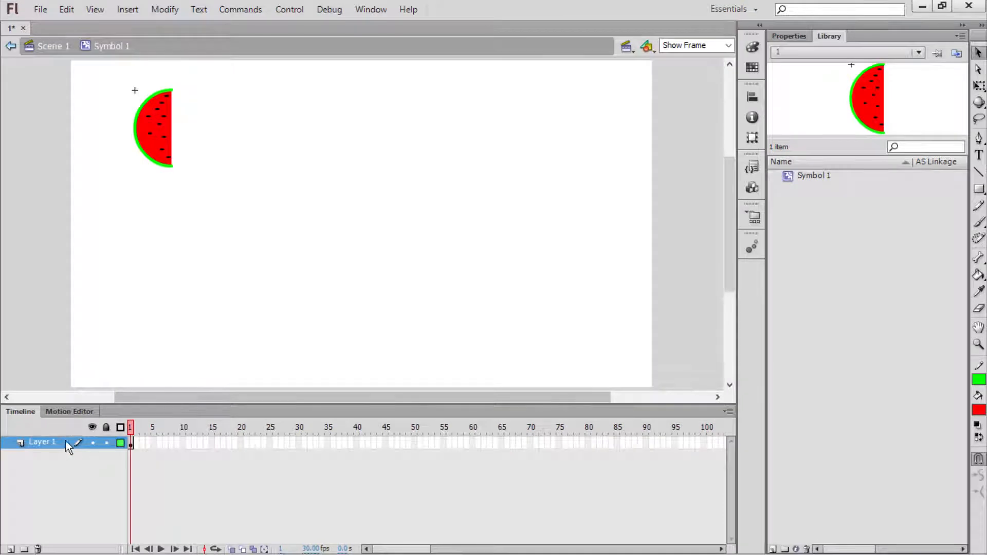
Step: Paste the cut layer with its keyframes into the symbol's timeline and delete the symbol's original single-frame layer
right_click(63, 442)
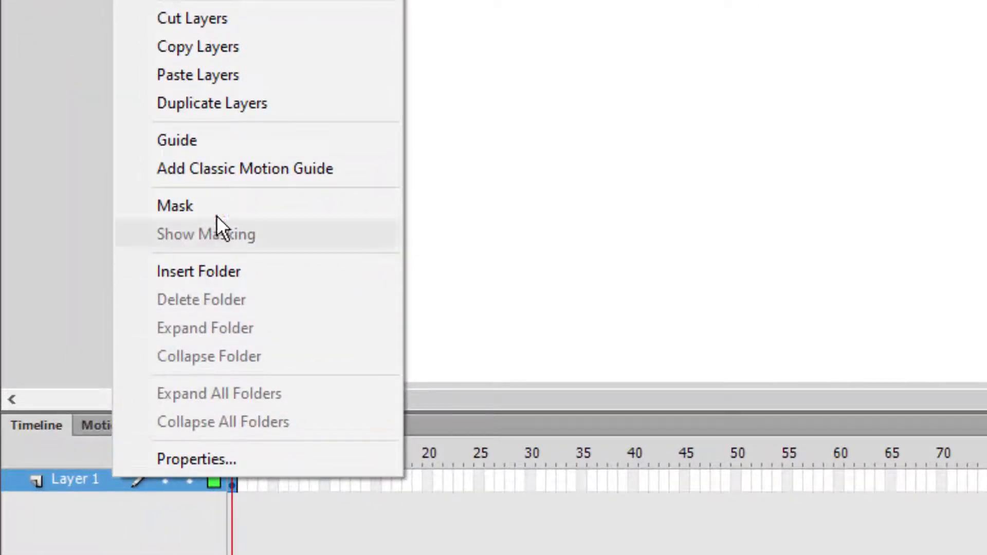
click(274, 80)
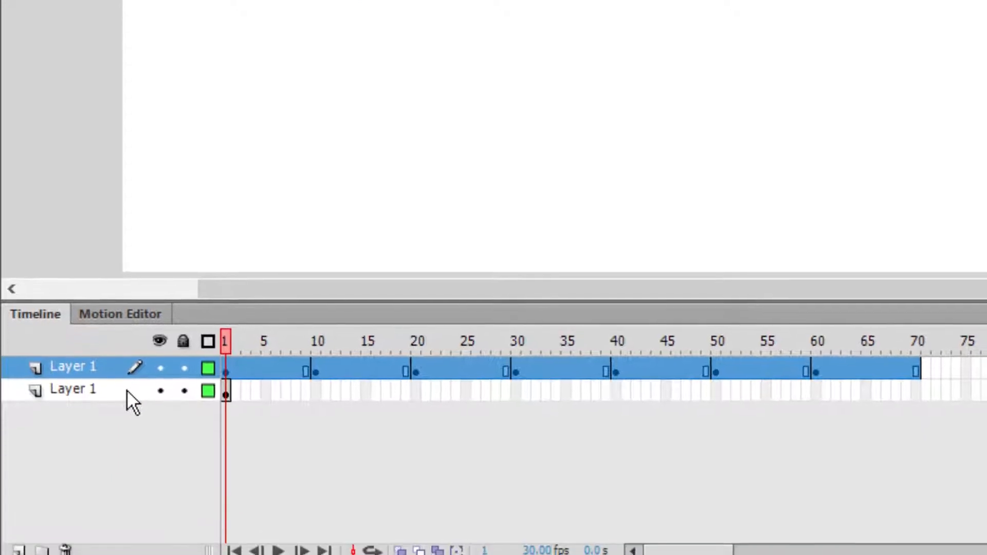
click(131, 504)
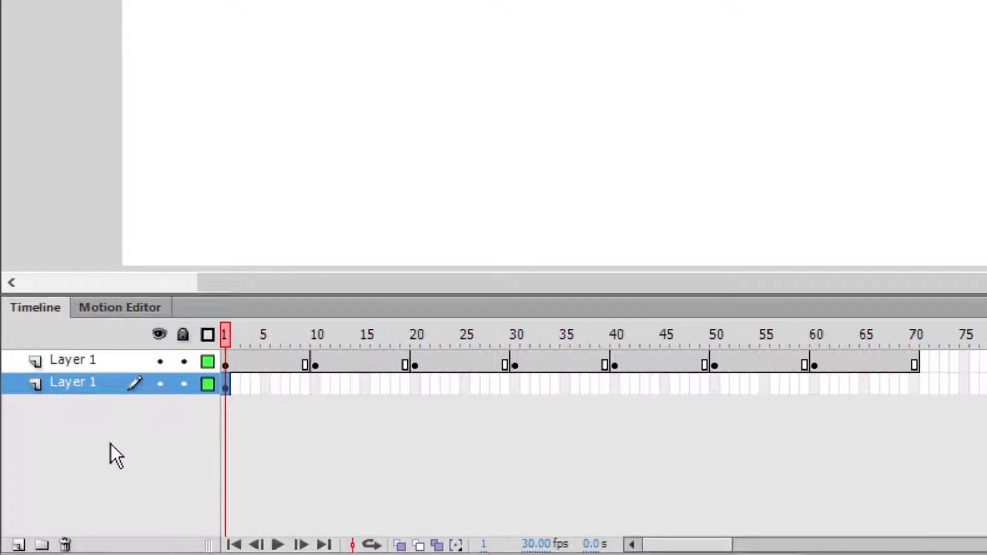
click(64, 544)
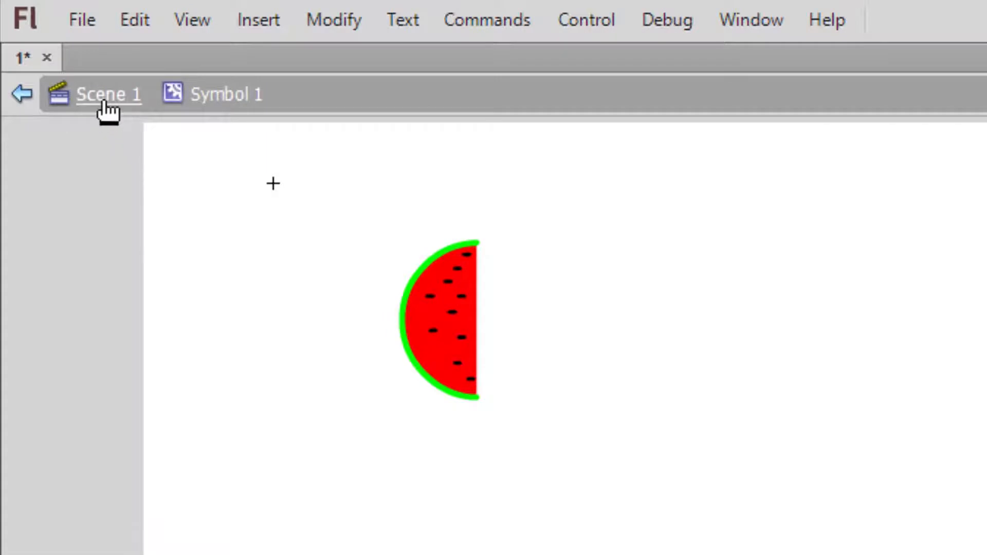
Step: Return to Scene 1 and activate the Free Transform tool on the watermelon instance
click(104, 102)
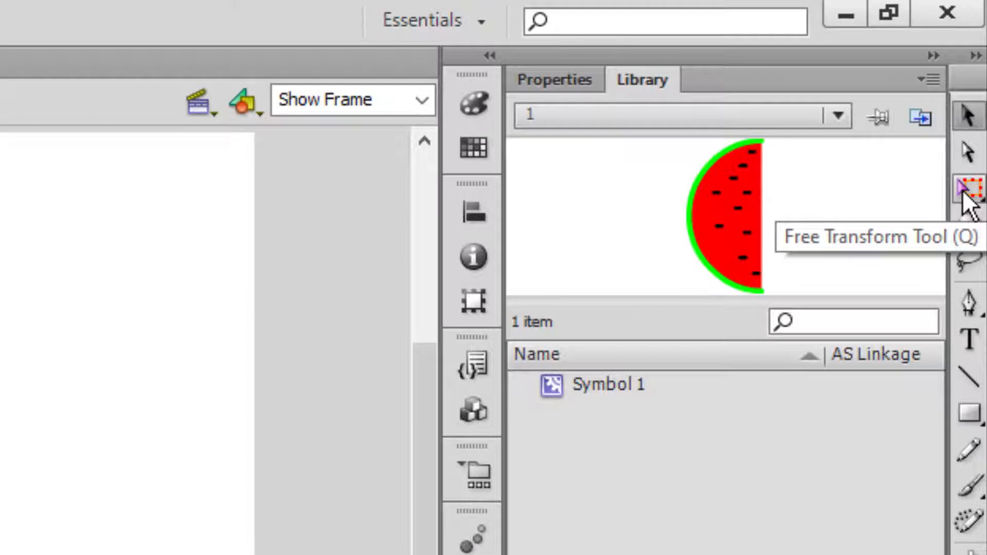
click(966, 190)
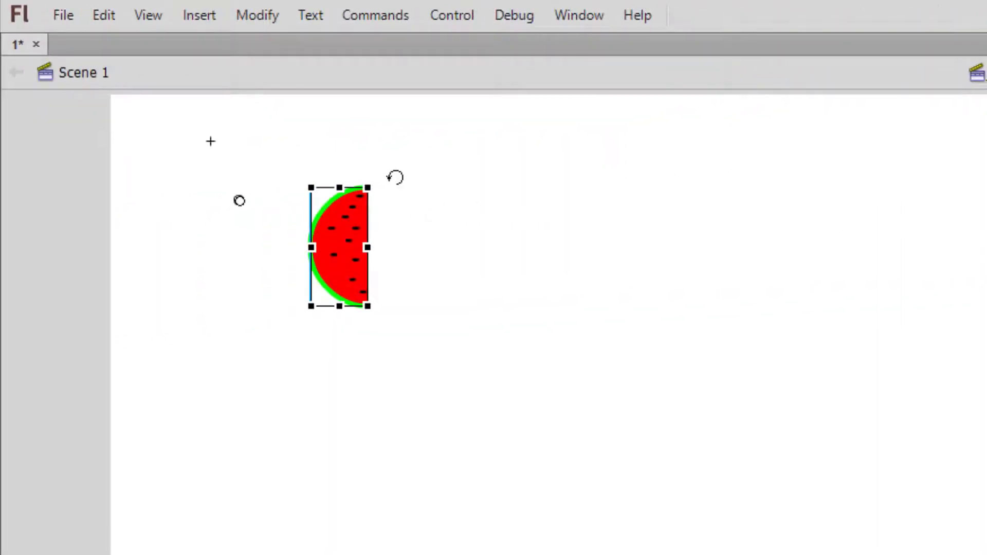
drag(389, 181, 329, 82)
key(ctrl+z)
drag(308, 243, 337, 246)
drag(375, 314, 425, 330)
key(ctrl+z)
Step: Enlarge the watermelon instance to nearly the full stage height, move it to the middle of the stage and deselect it
drag(369, 306, 465, 429)
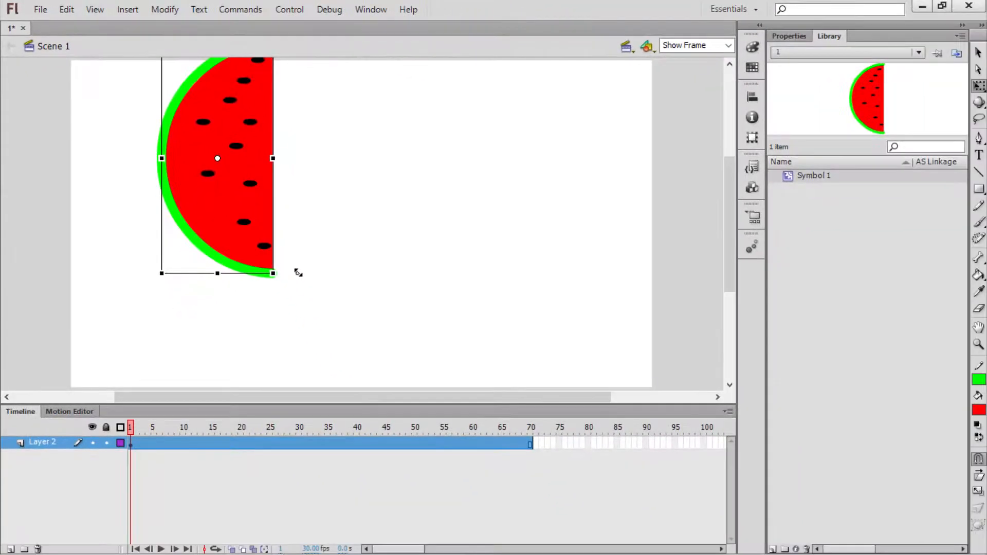
drag(298, 273, 304, 279)
drag(253, 216, 367, 273)
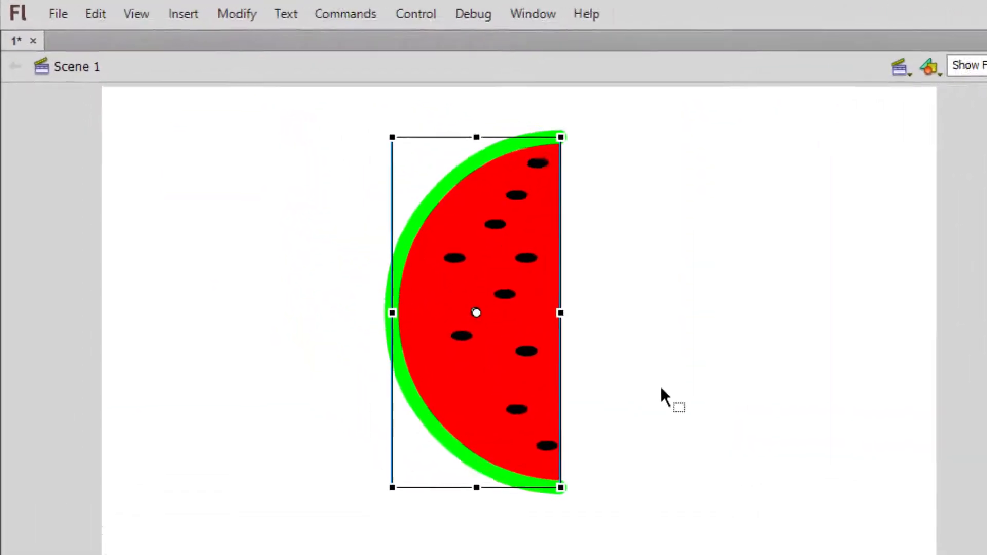
click(460, 267)
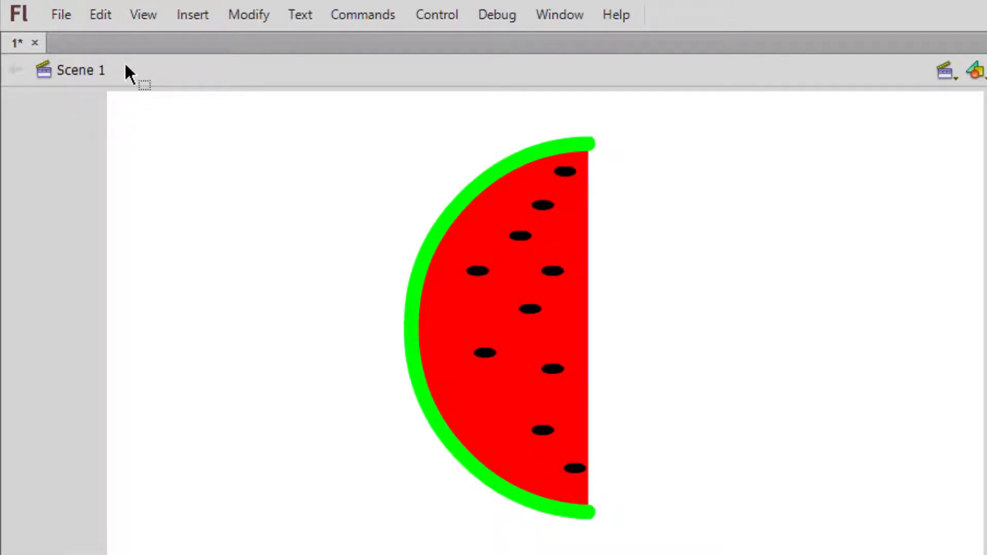
Step: Play the Scene 1 timeline, and open the watermelon symbol for editing to play its own timeline
click(421, 24)
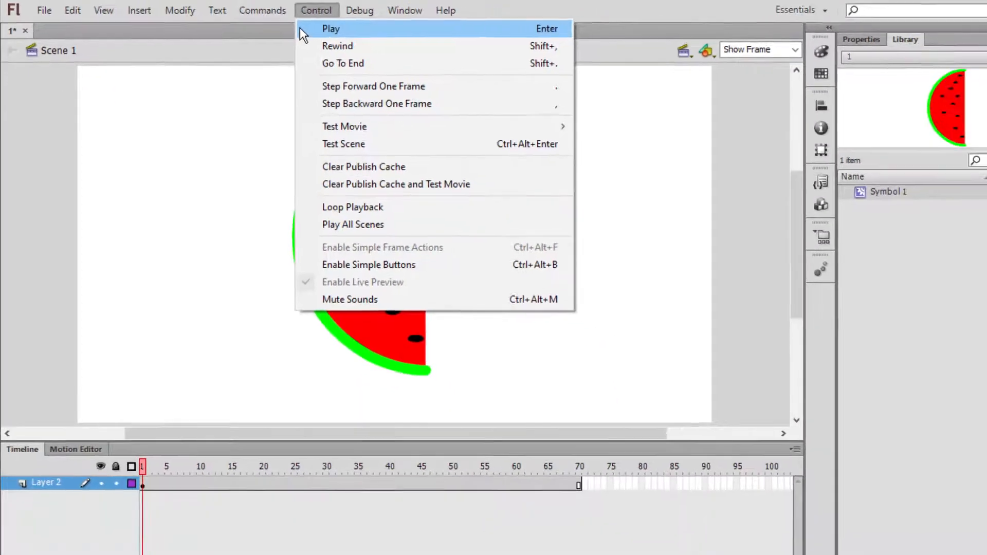
click(414, 39)
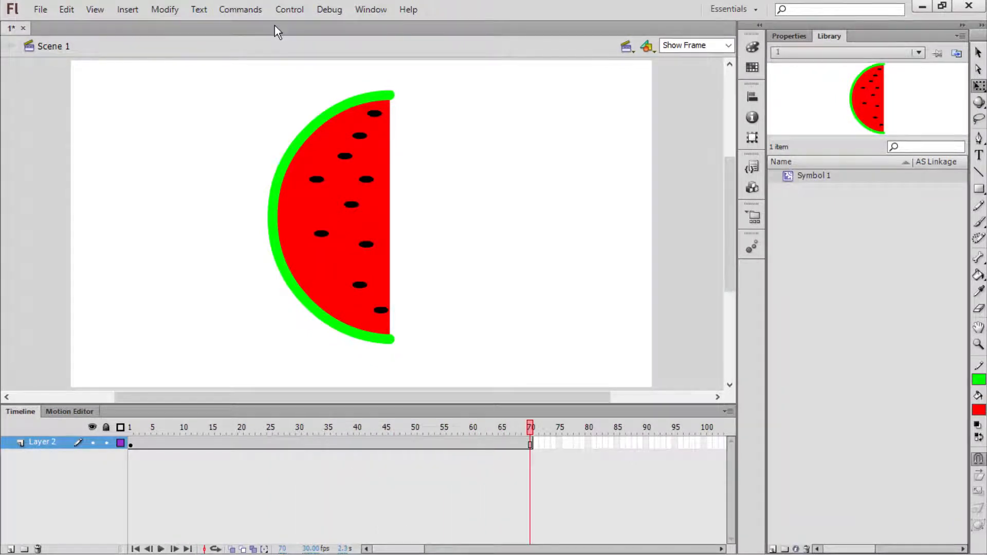
click(310, 145)
double_click(310, 148)
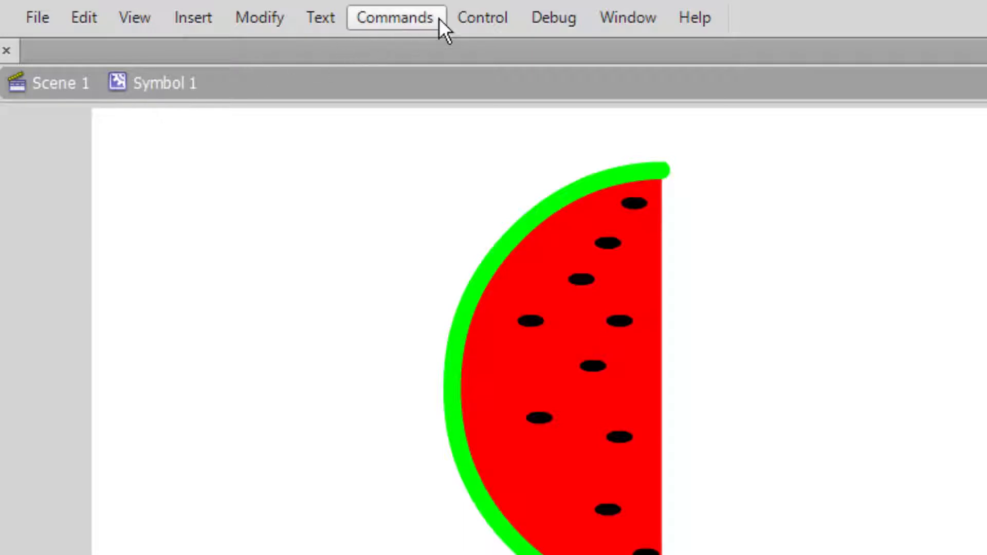
click(458, 21)
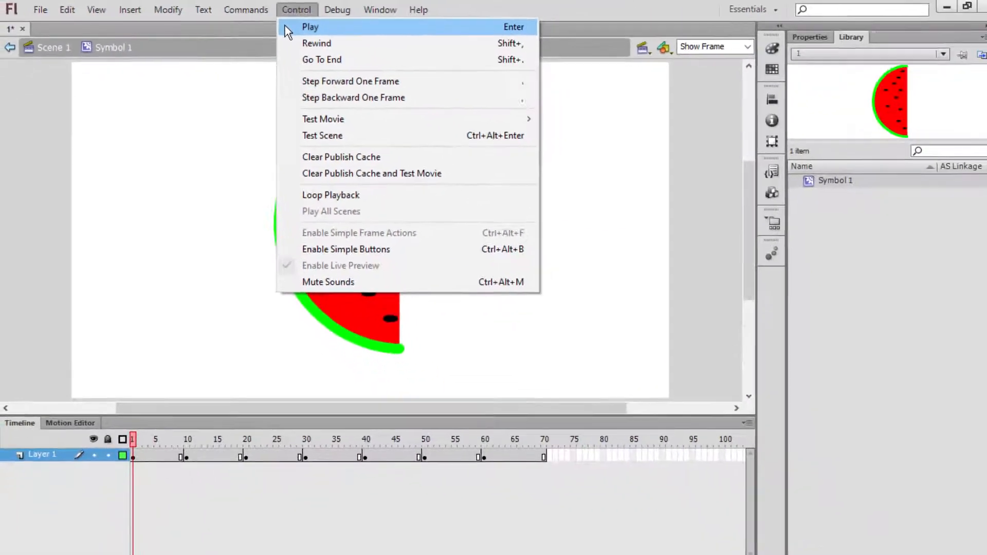
click(472, 47)
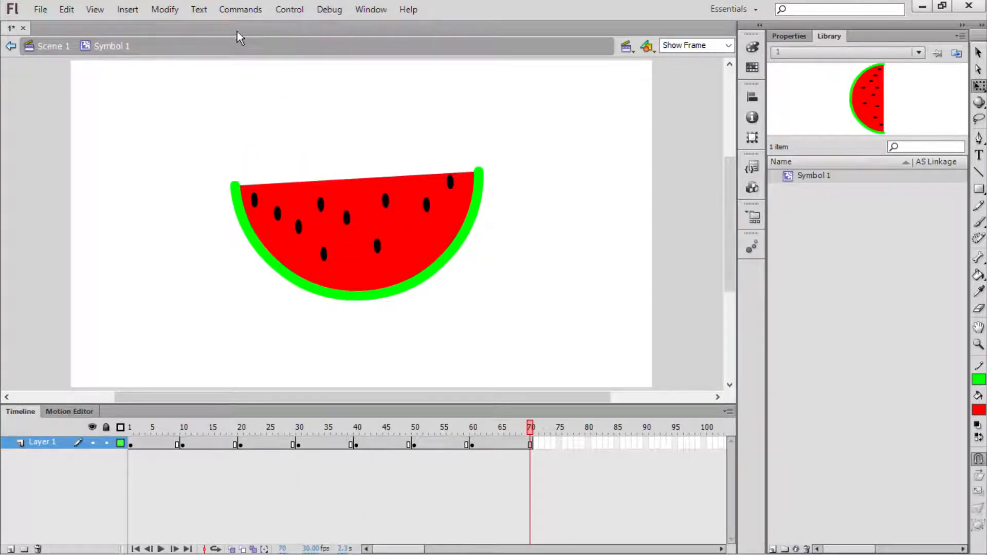
Step: Return to Scene 1 and test the movie in Flash Professional
click(42, 52)
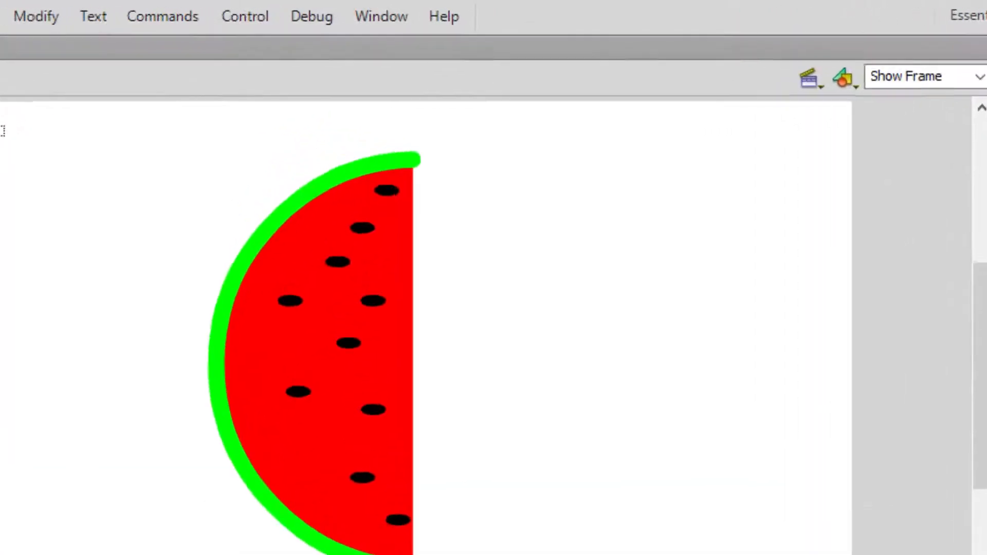
click(207, 29)
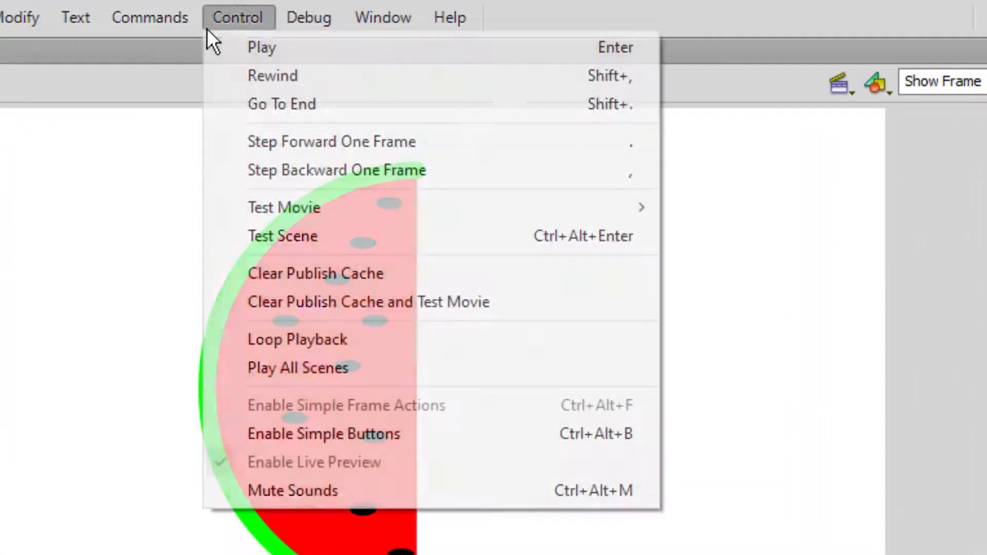
mouse_move(224, 219)
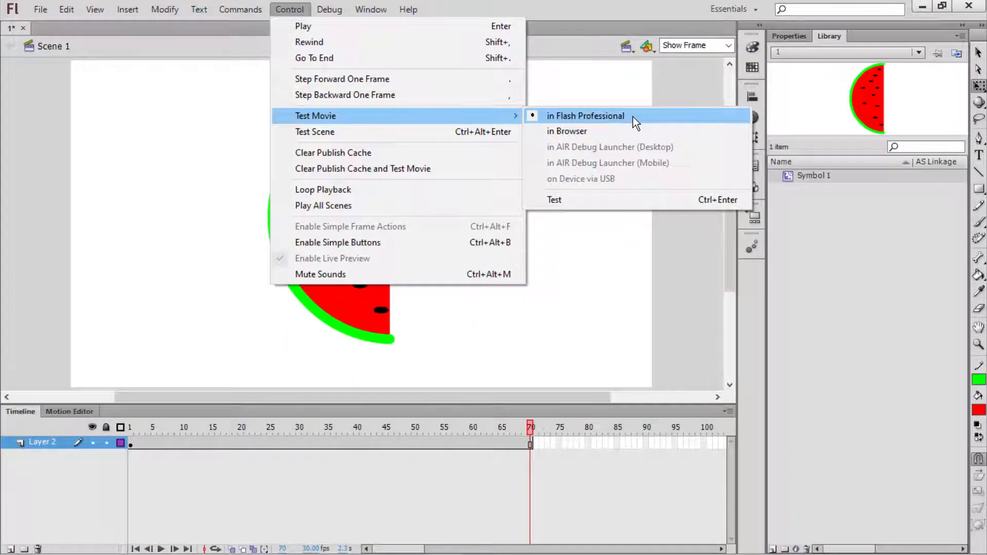
click(634, 116)
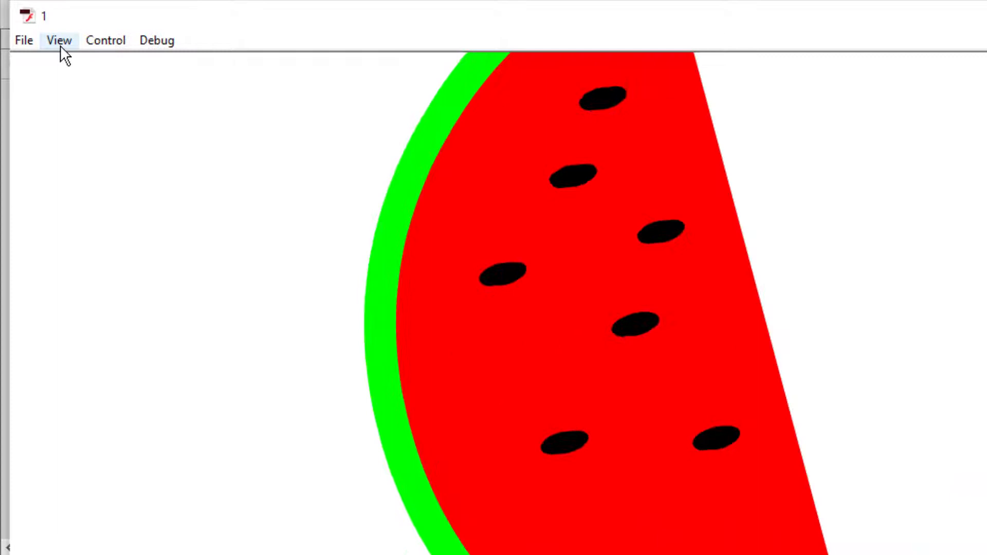
Step: Zoom the test movie in and back out to the smallest magnification, and close the preview window
click(60, 44)
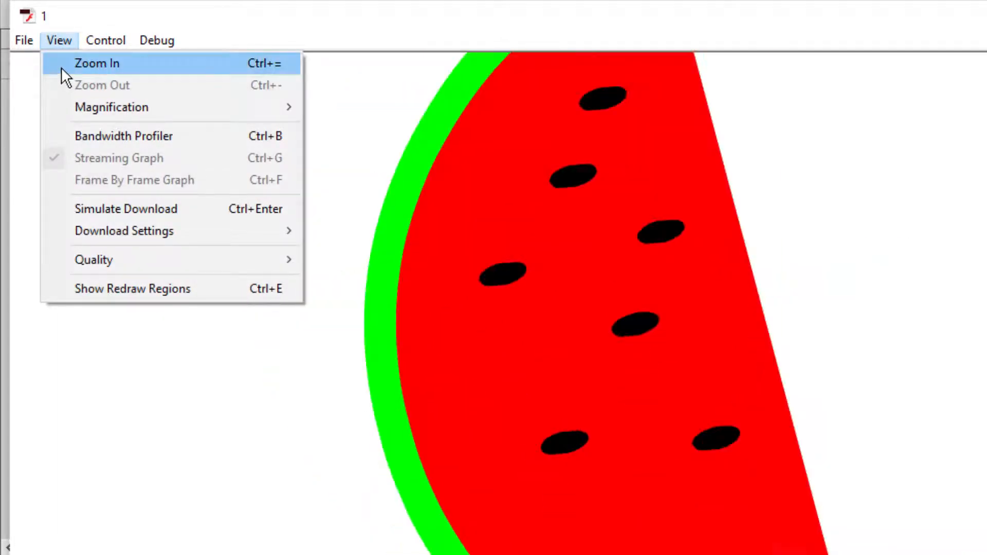
click(60, 67)
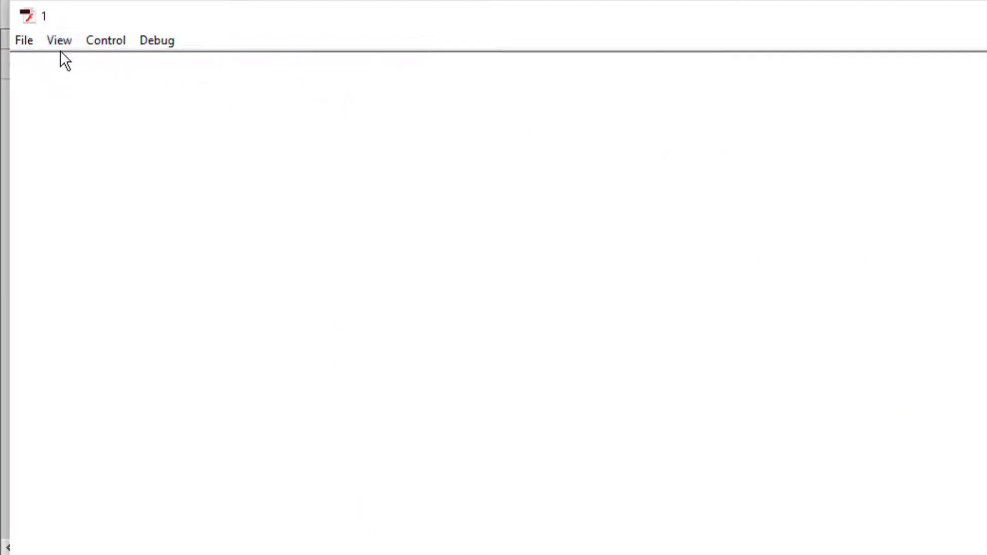
click(59, 46)
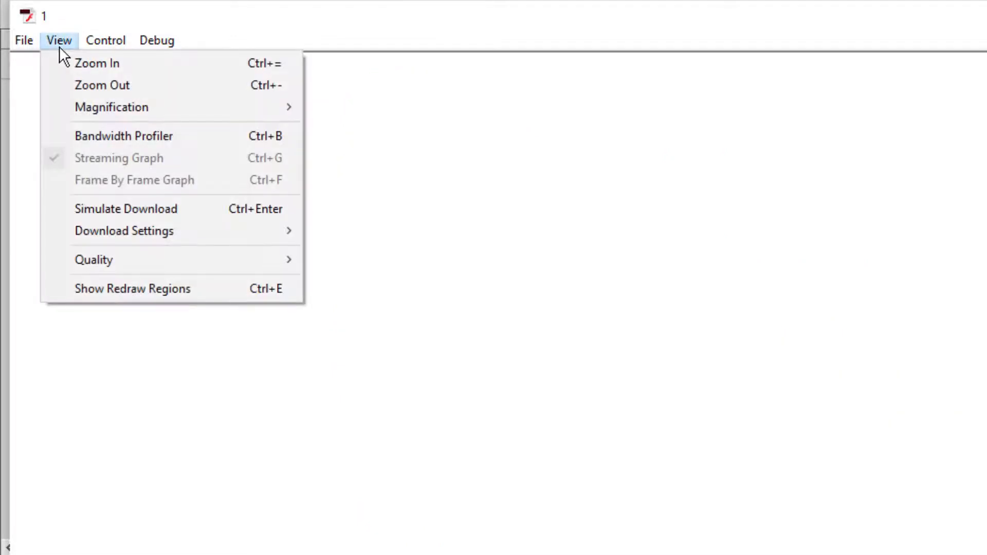
click(58, 82)
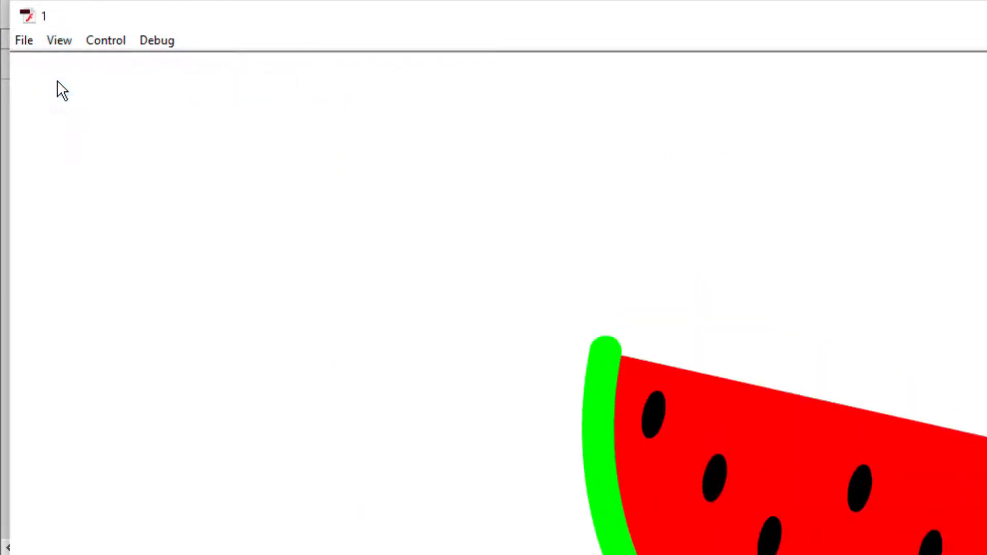
click(47, 40)
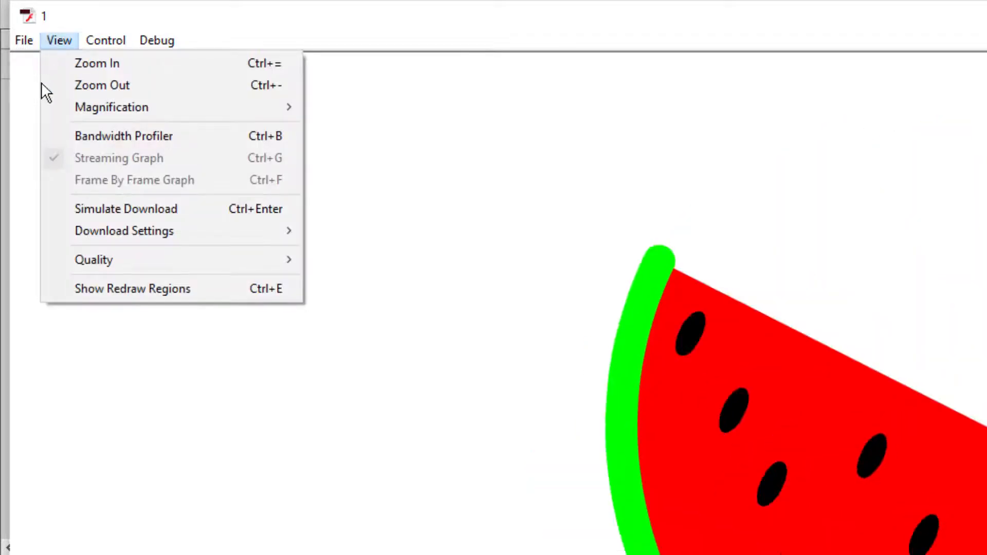
click(47, 86)
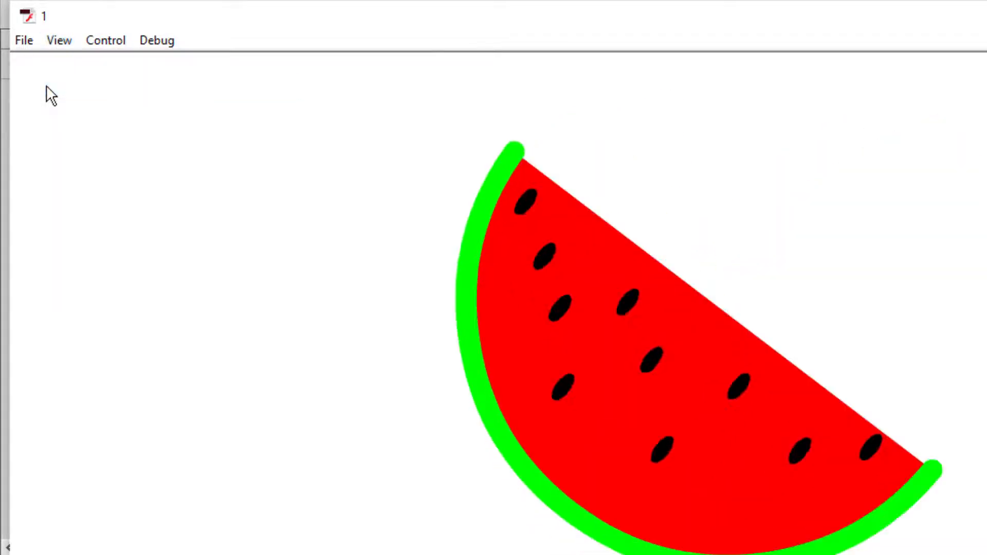
click(53, 40)
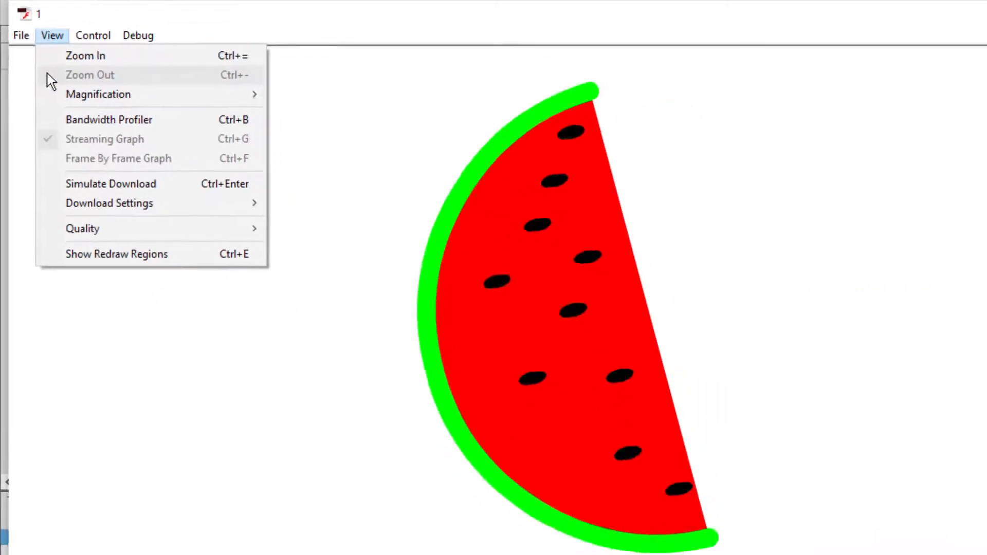
click(16, 67)
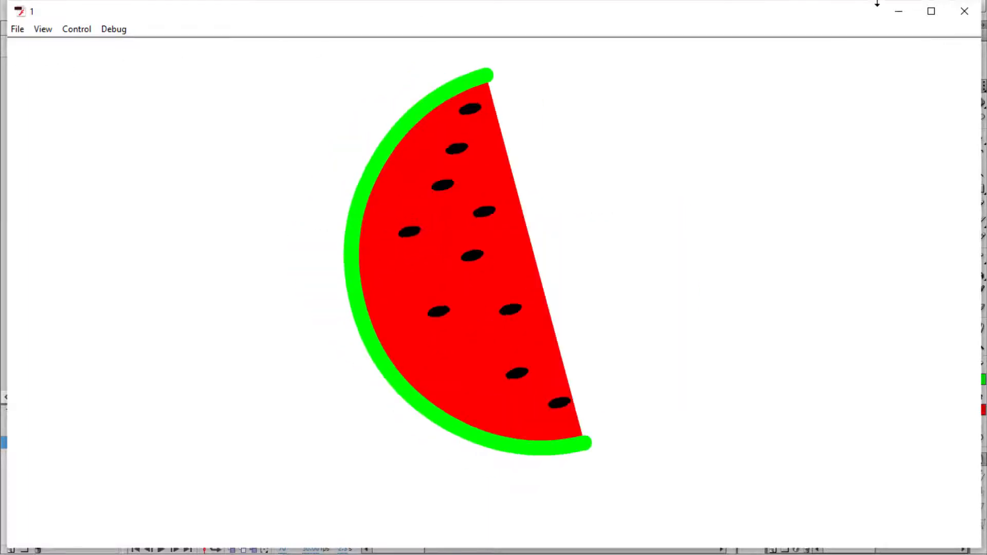
click(955, 9)
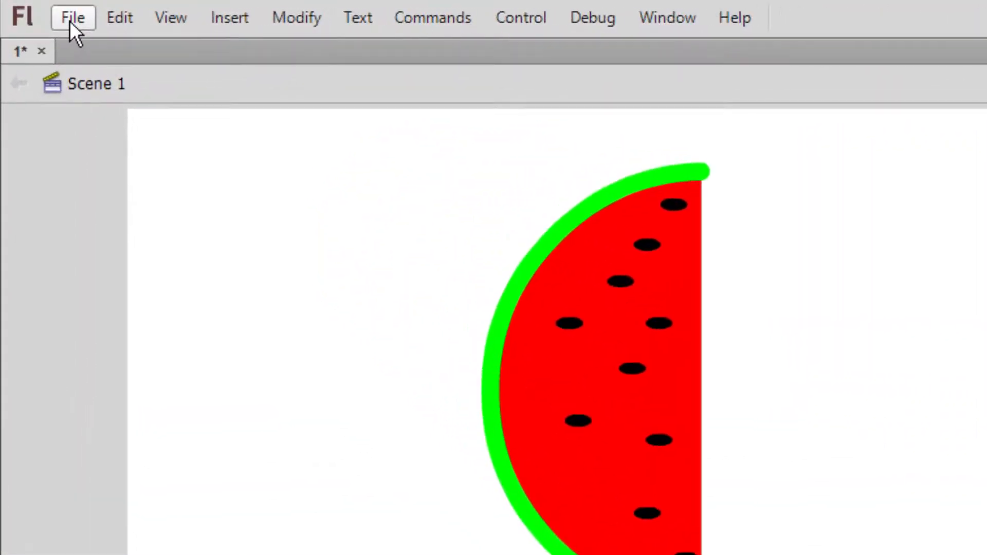
Step: Export the movie as the SWF file 1 in the Video > 1 folder, replacing the existing 1.swf
click(71, 20)
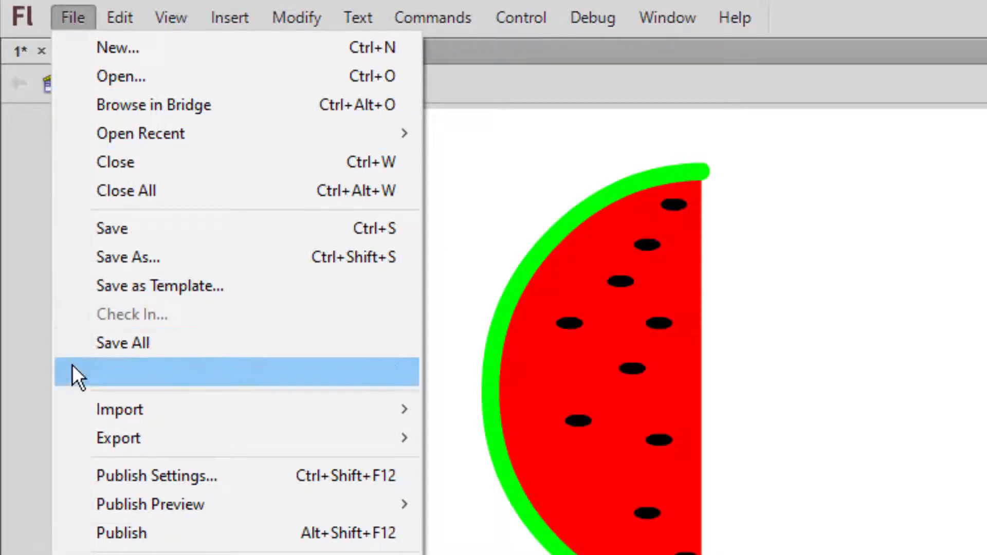
mouse_move(74, 445)
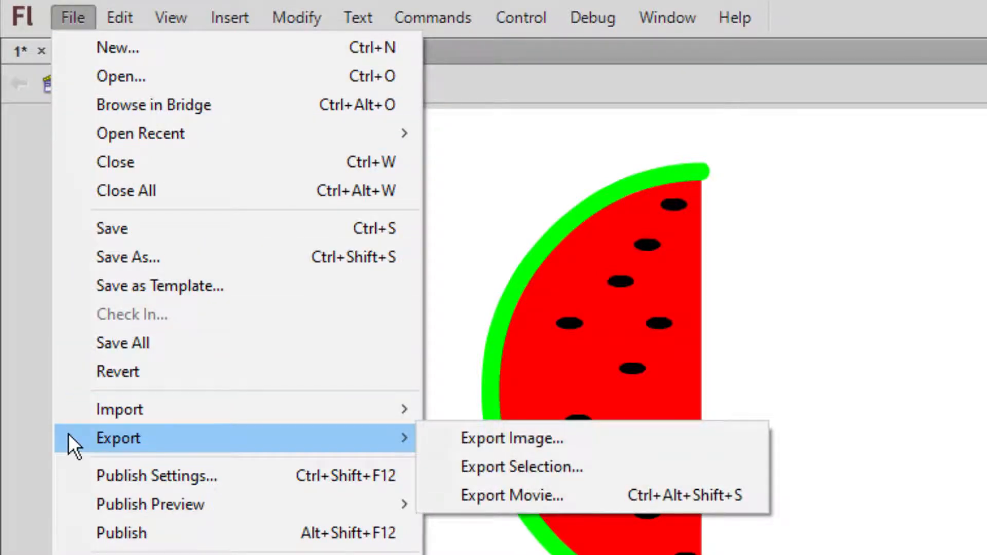
click(442, 497)
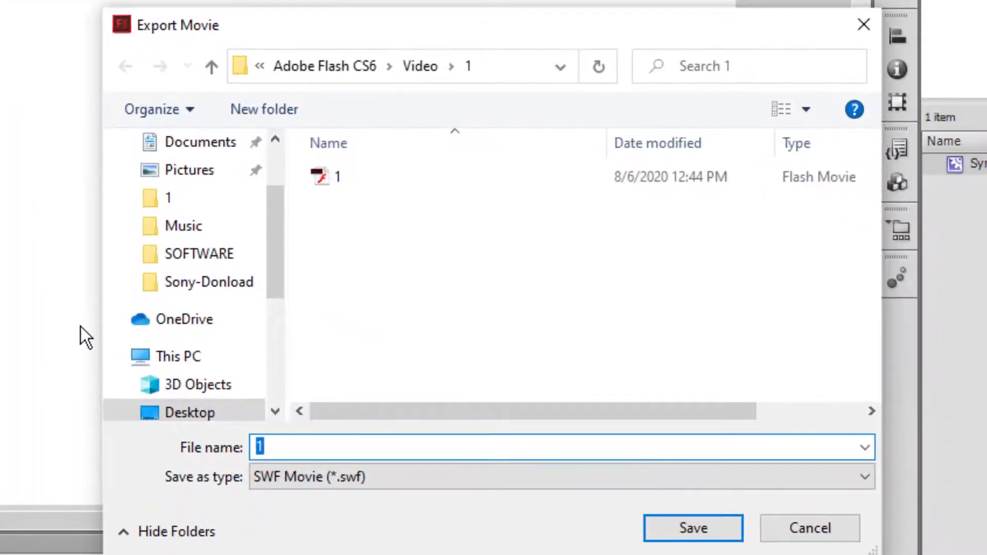
click(387, 172)
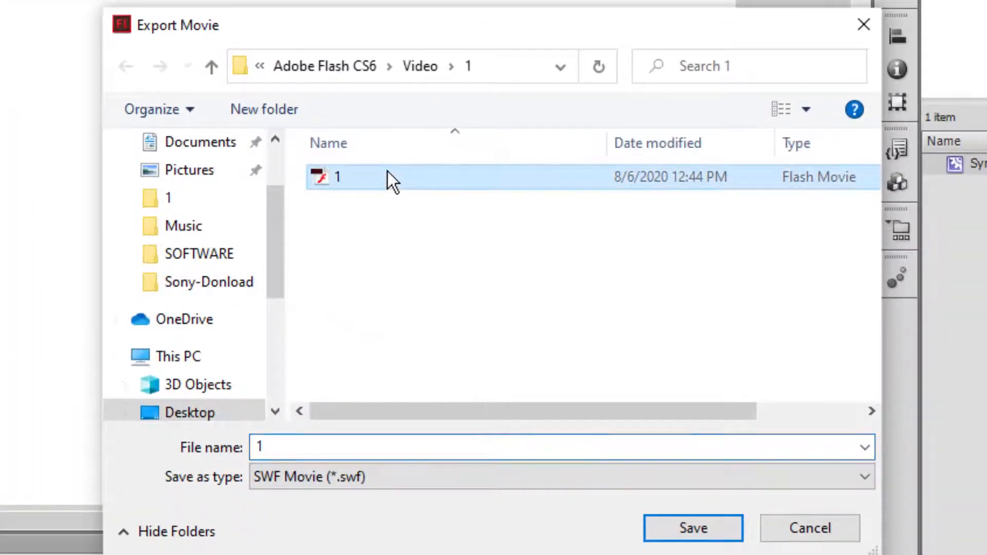
click(663, 538)
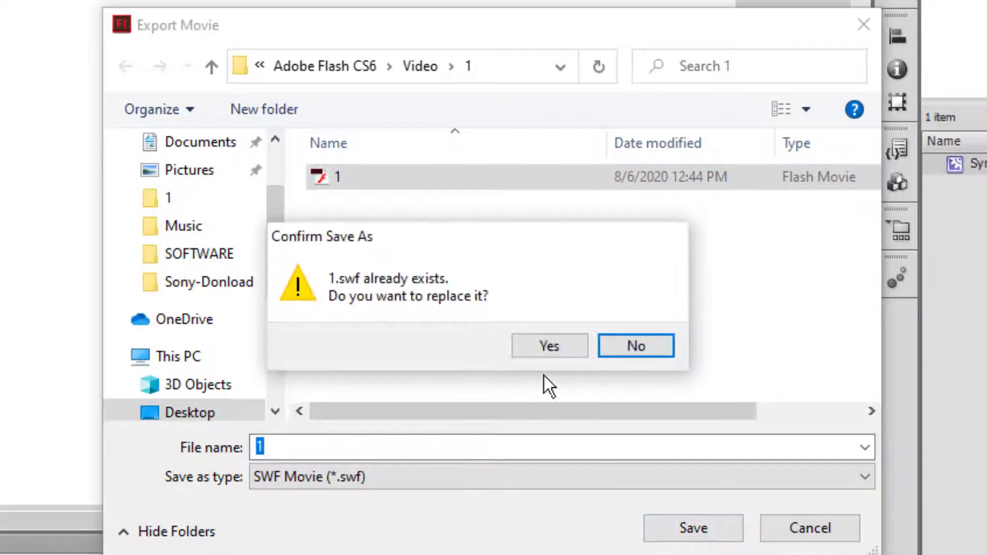
click(537, 352)
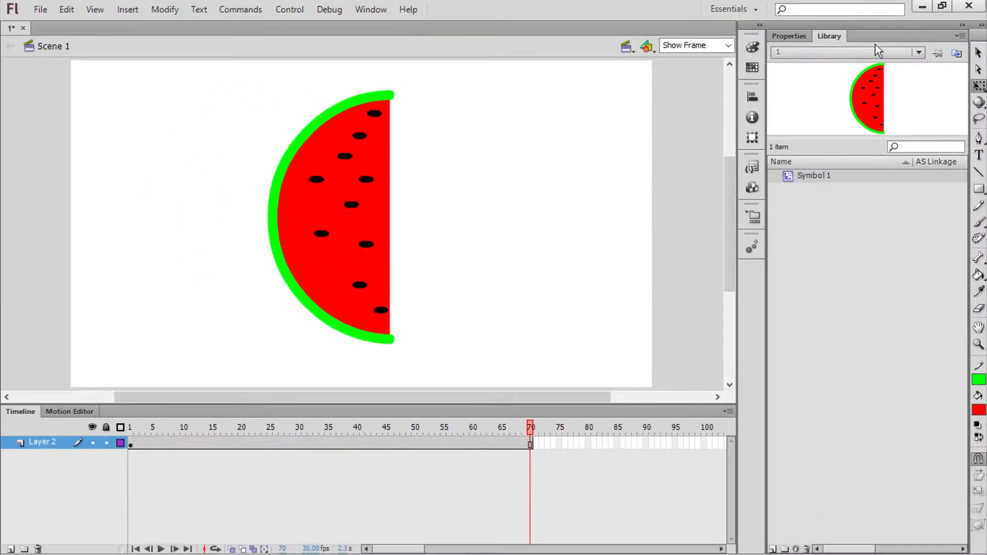
Step: Switch to the desktop and play the exported 1.swf from the Adobe Flash CS6 > Video > 1 folder
click(919, 7)
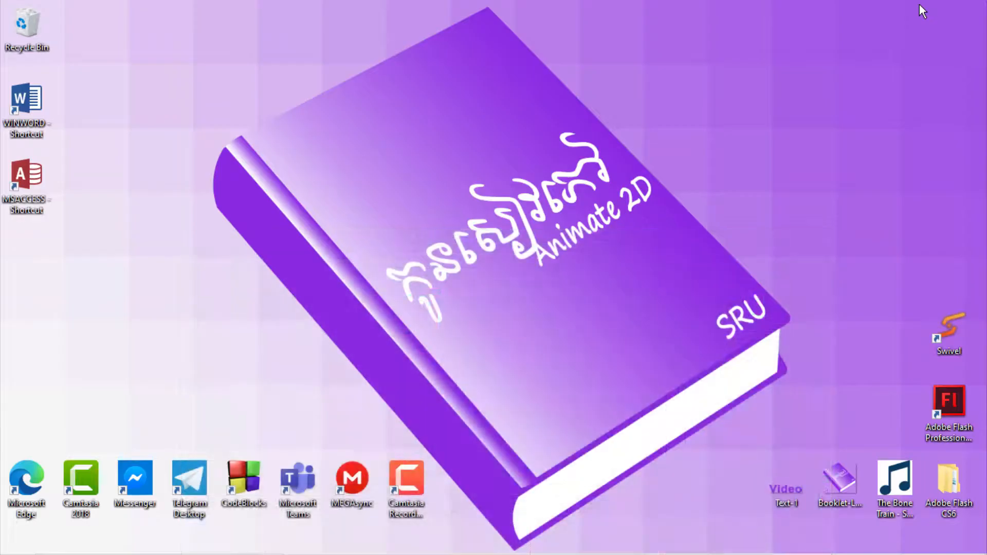
double_click(963, 516)
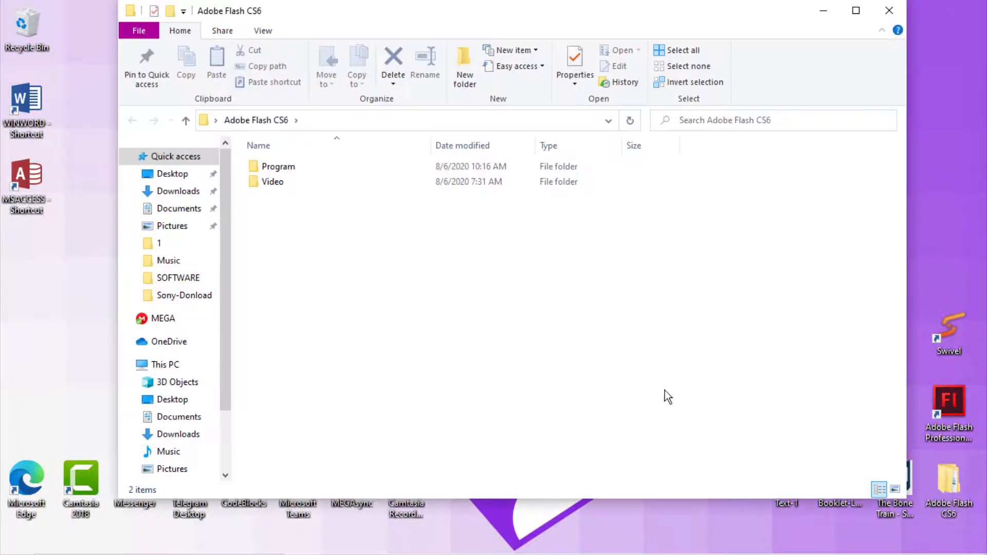
double_click(335, 183)
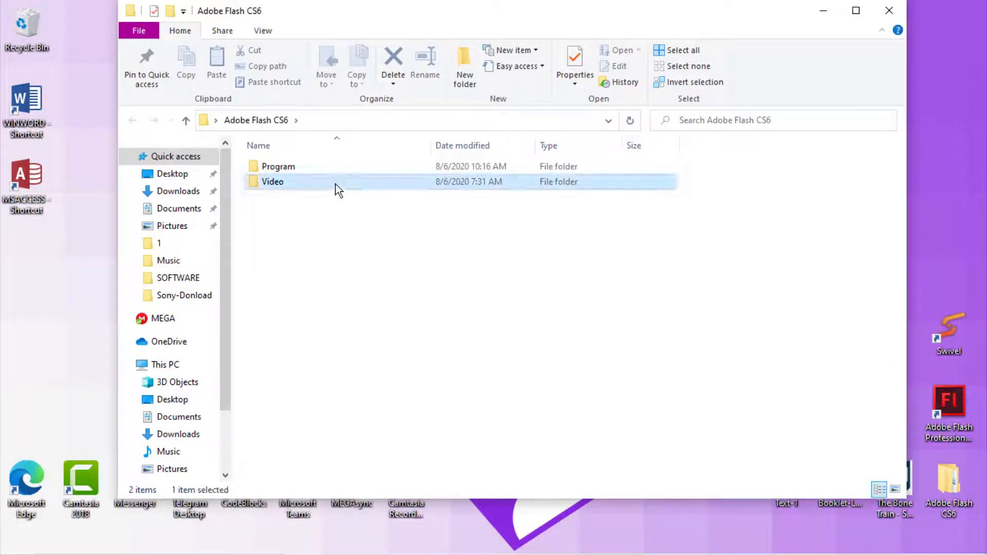
double_click(319, 174)
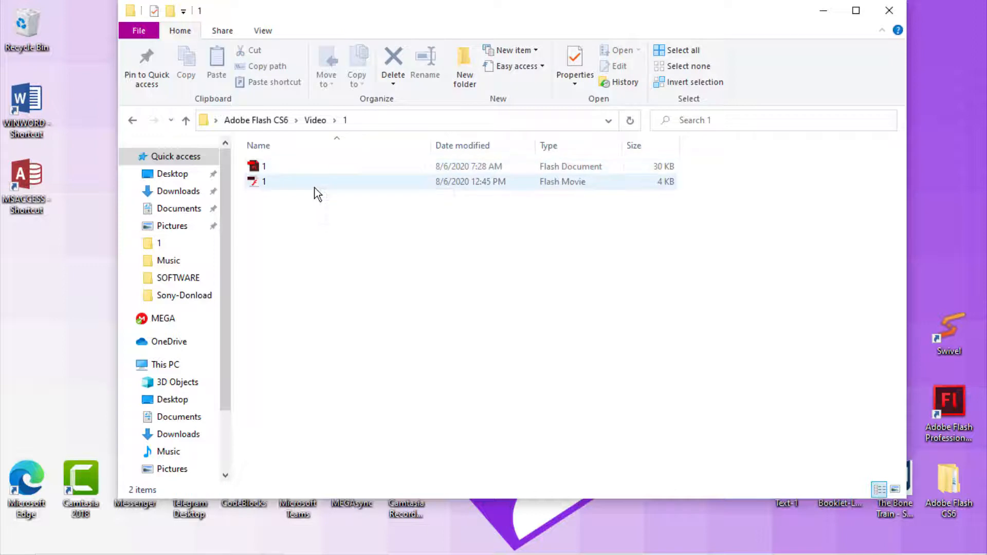
double_click(314, 186)
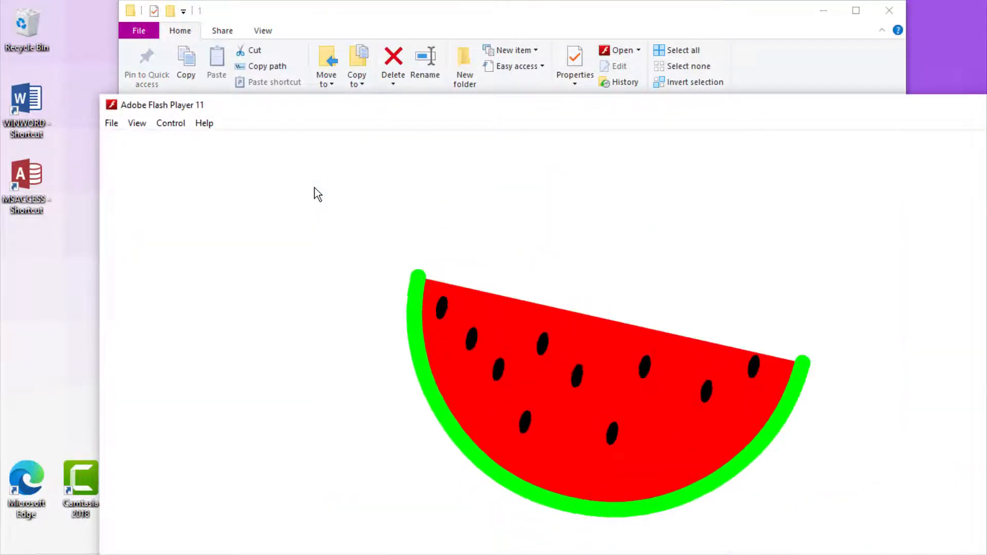
Step: Reposition the Flash Player window to view the whole animation, and close both the player and the folder window
drag(472, 114, 301, 39)
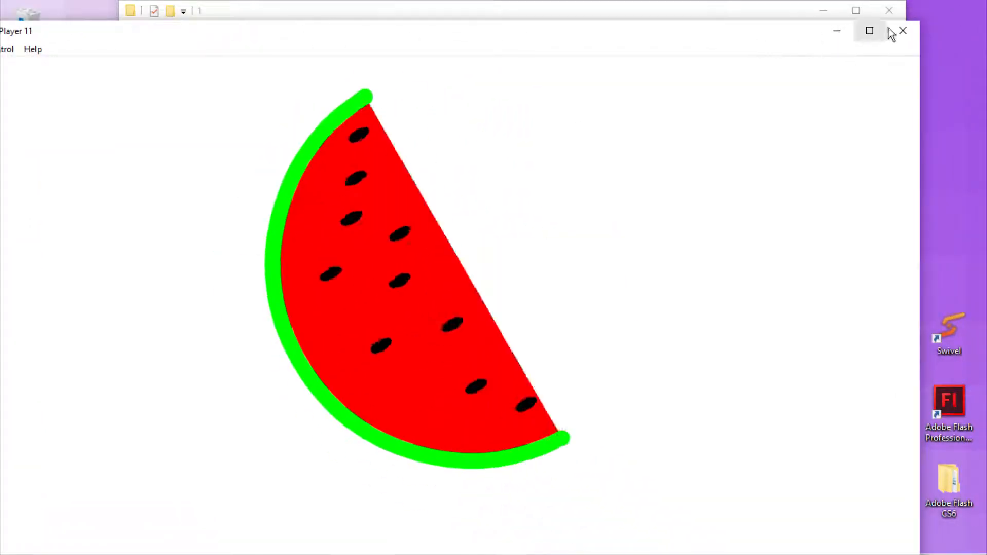
click(892, 33)
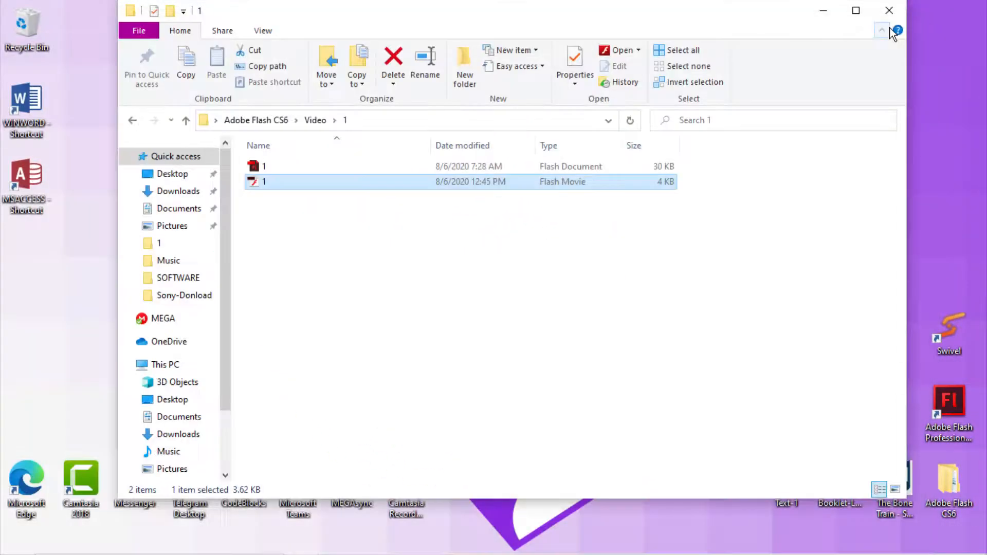
click(896, 11)
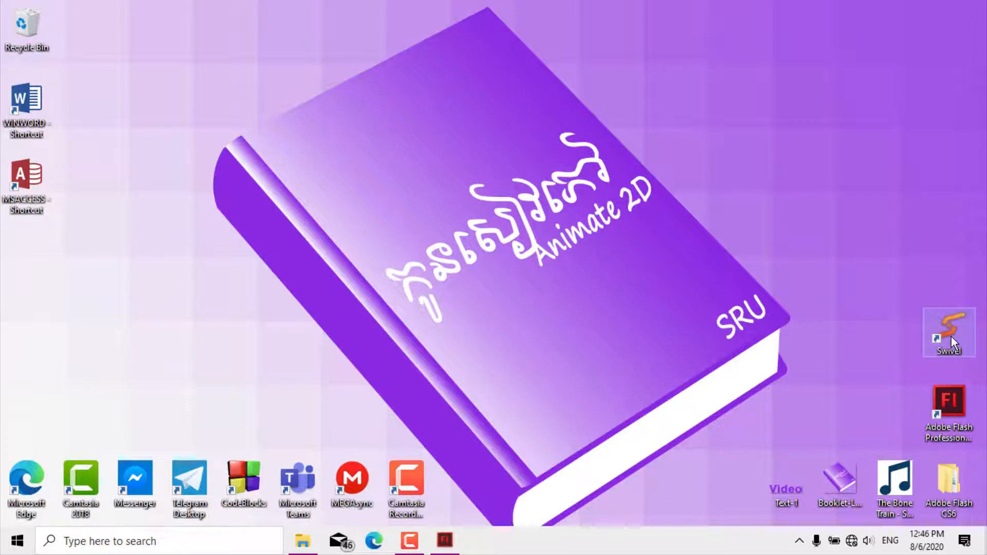
Step: Search the computer for swivel and launch the Swivel app
key(super)
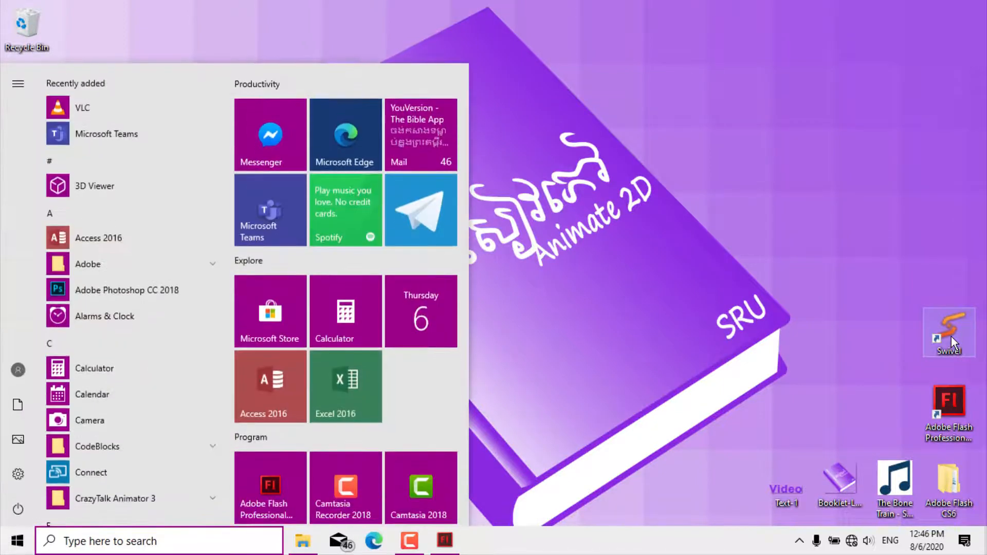
text(sw)
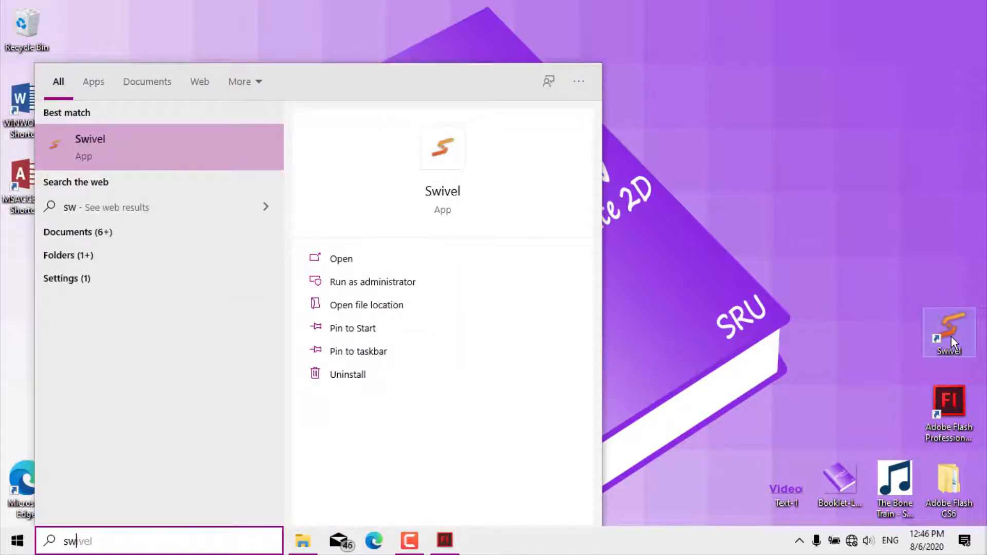
text(ivel)
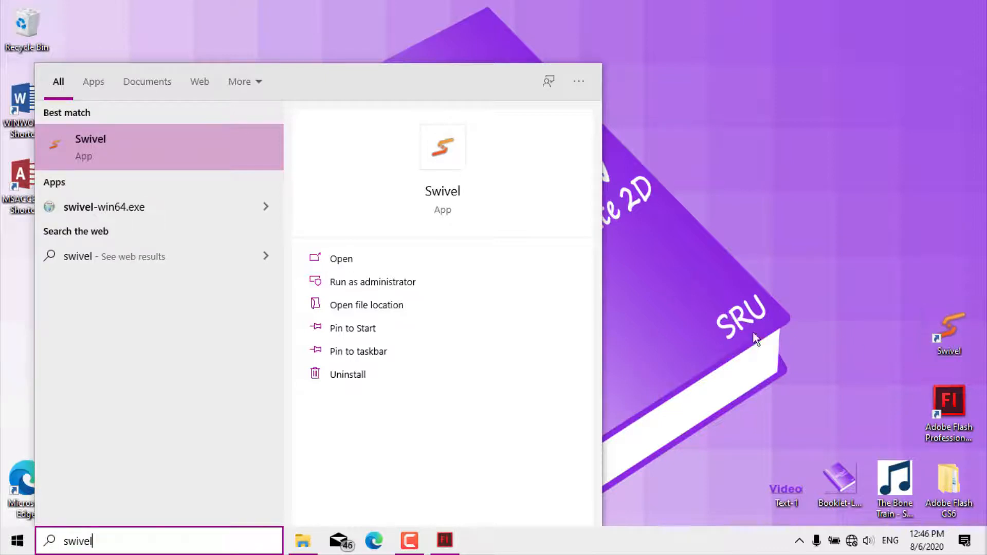
click(208, 152)
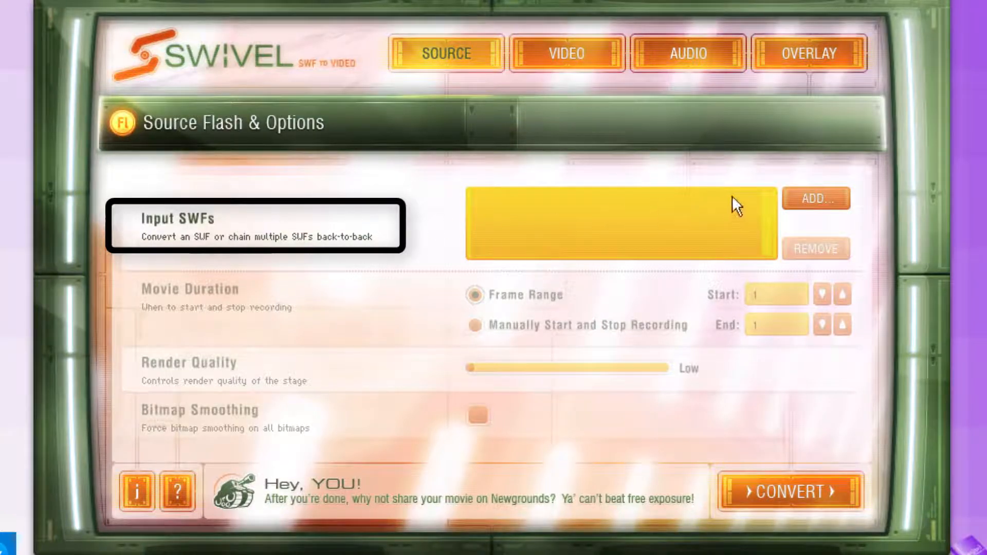
Step: Add the exported 1.swf as the input SWF for conversion
click(792, 201)
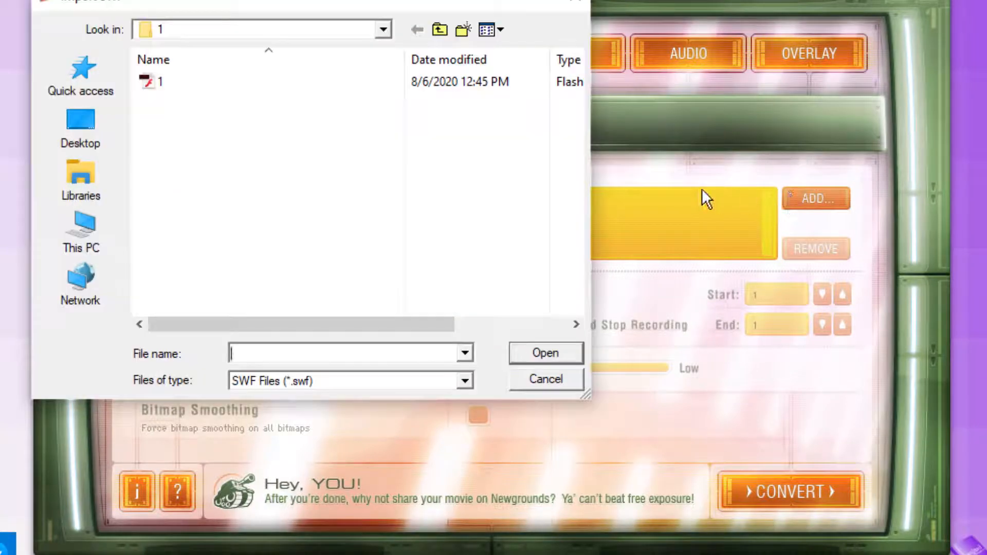
click(232, 79)
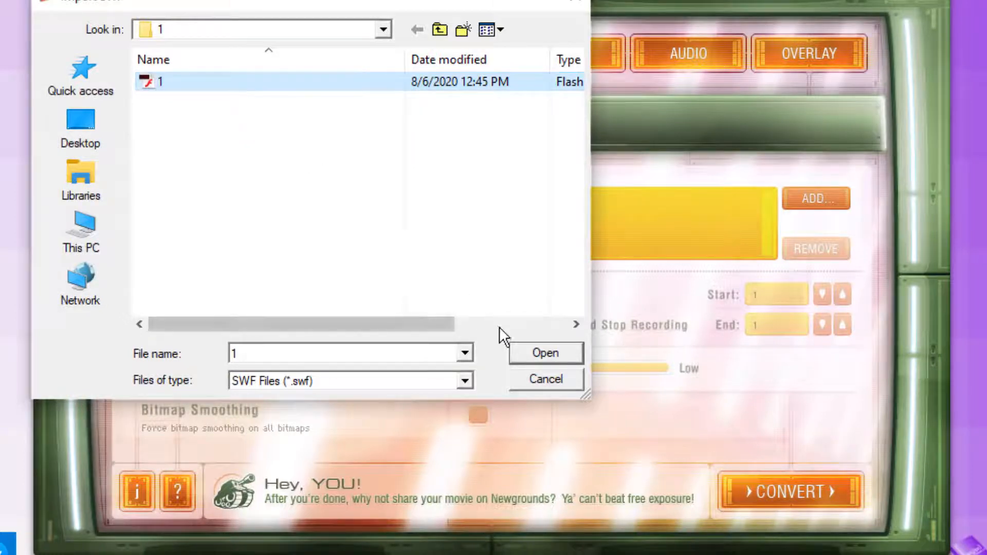
click(534, 353)
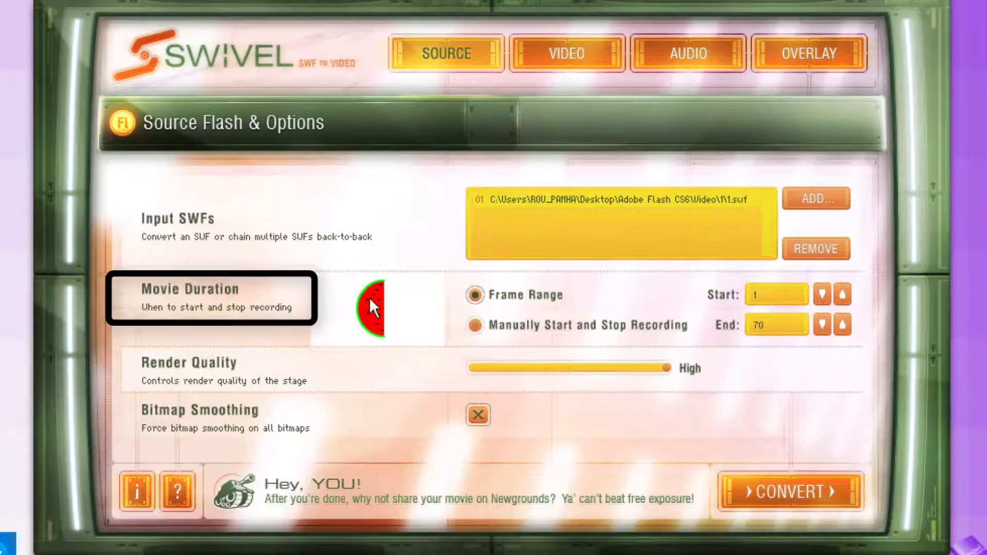
Step: Set the movie duration's end frame to 67 and switch the duration option to Manually Start and Stop Recording
click(475, 298)
drag(766, 294, 738, 325)
click(822, 324)
click(825, 324)
click(825, 323)
click(476, 327)
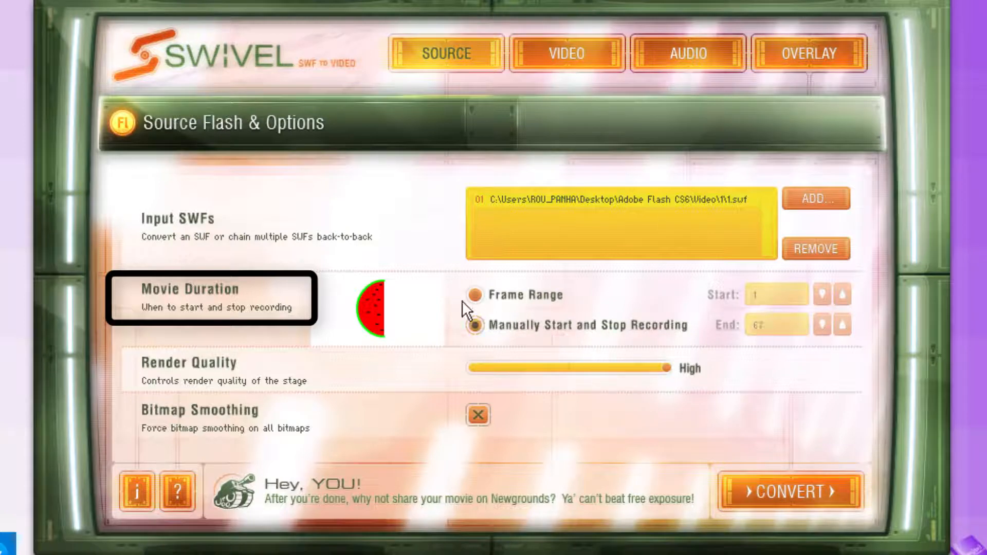
Step: Switch the movie duration to Frame Range and set the end frame to 70
click(484, 302)
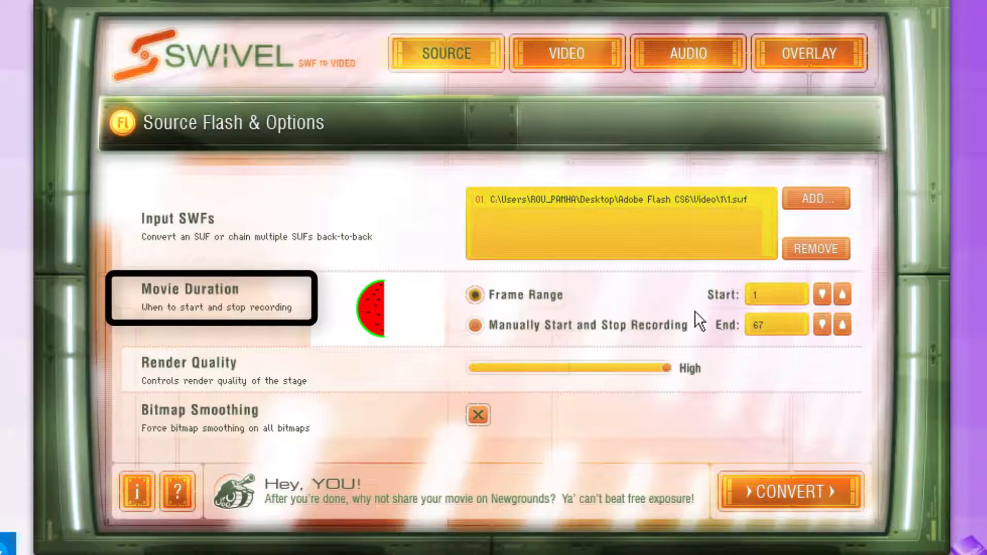
click(841, 326)
click(841, 326)
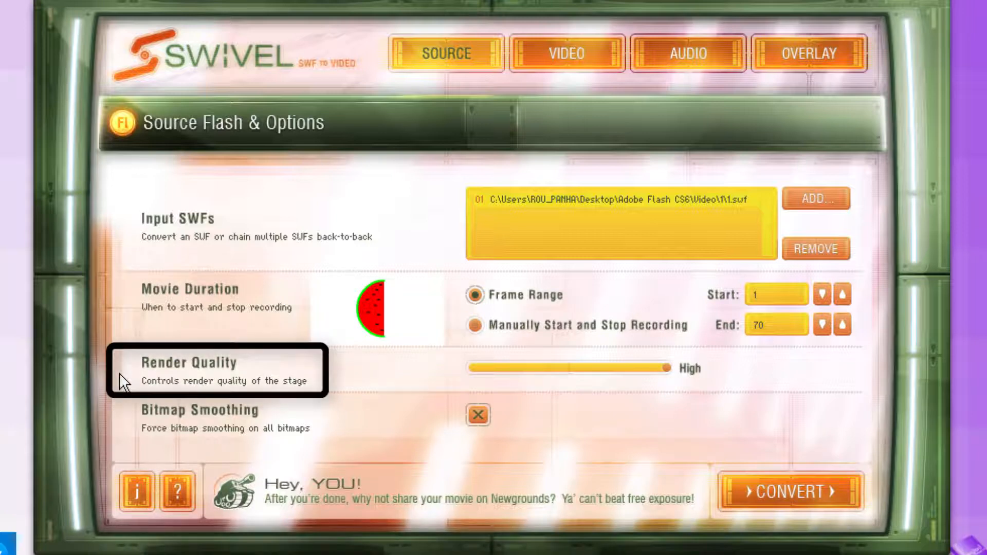
Step: Try lower render quality levels, return to High, and toggle bitmap smoothing off and back on
click(579, 368)
click(484, 369)
click(649, 377)
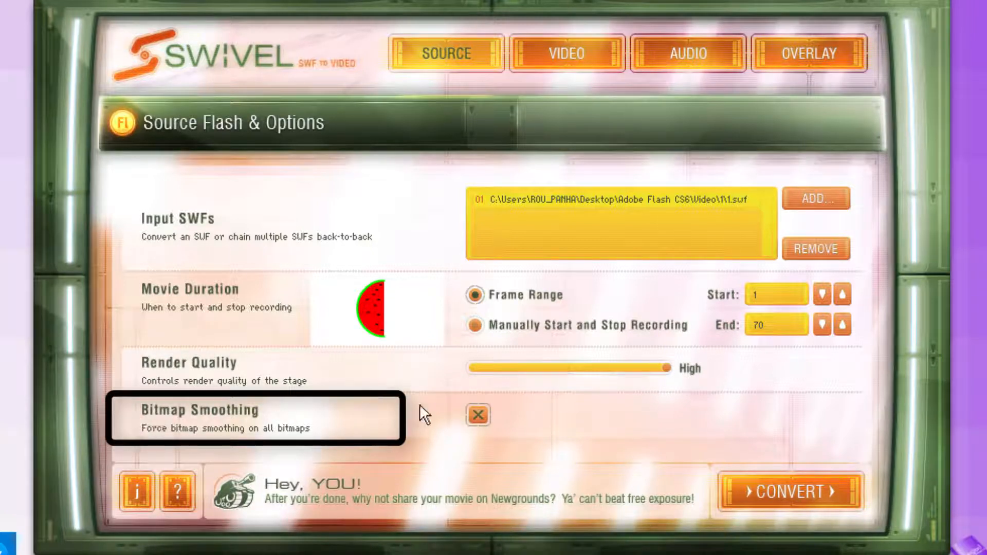
click(475, 416)
click(475, 417)
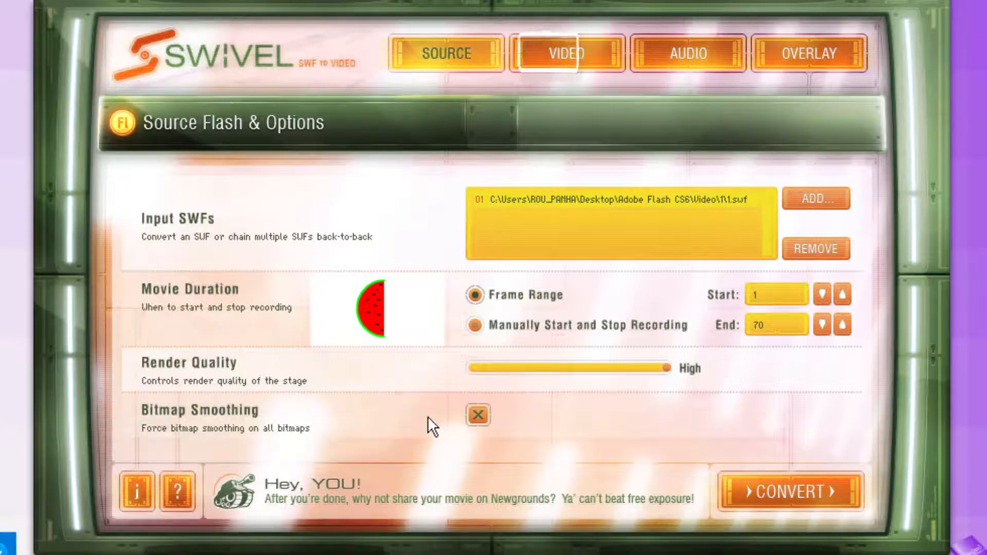
Step: Examine the output video file path and the video width and height in the video options
click(536, 61)
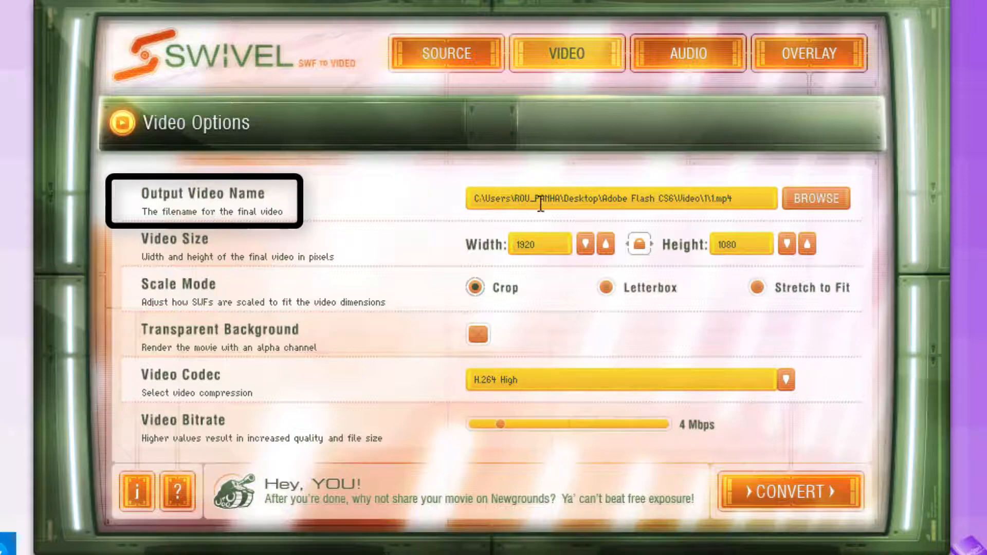
drag(561, 199, 738, 202)
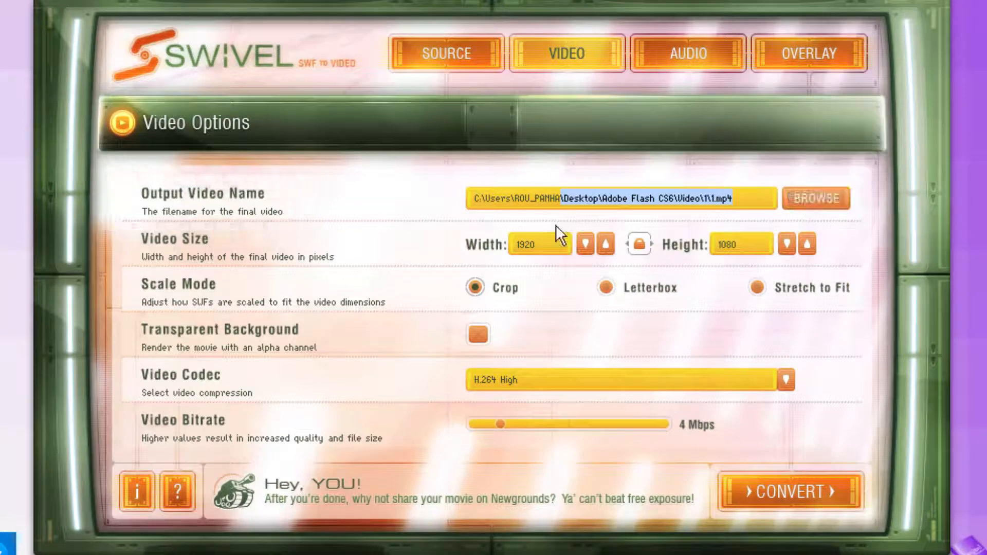
click(131, 240)
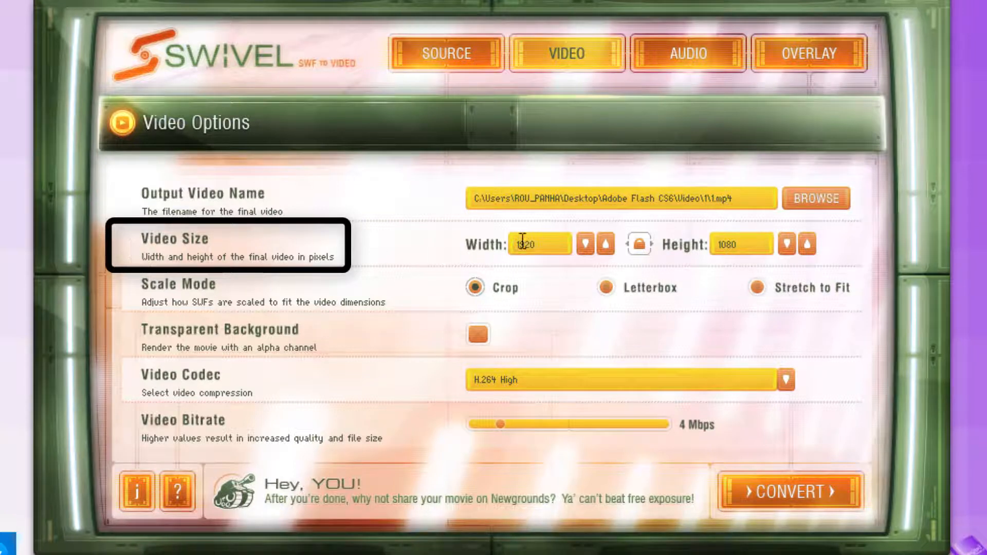
drag(543, 244, 498, 246)
drag(748, 245, 701, 251)
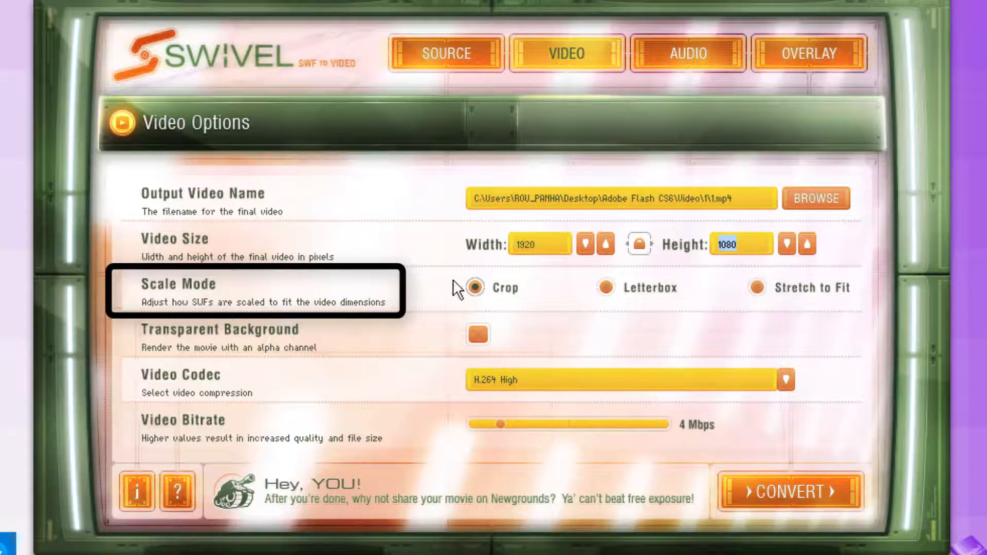
Step: Try the Letterbox and Stretch to Fit scale modes, return to Crop, and toggle the transparent background on and back off
click(477, 290)
click(606, 290)
click(760, 290)
click(474, 297)
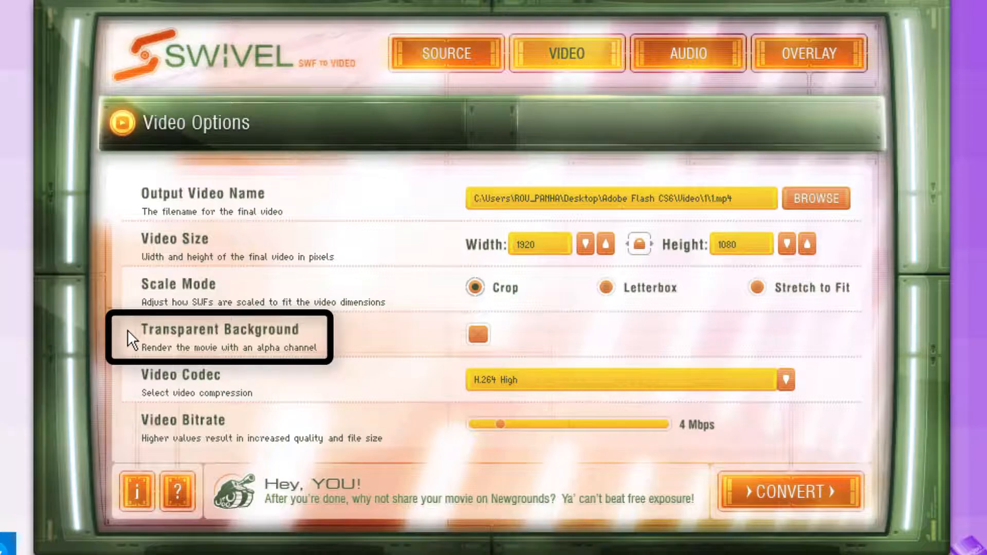
click(472, 337)
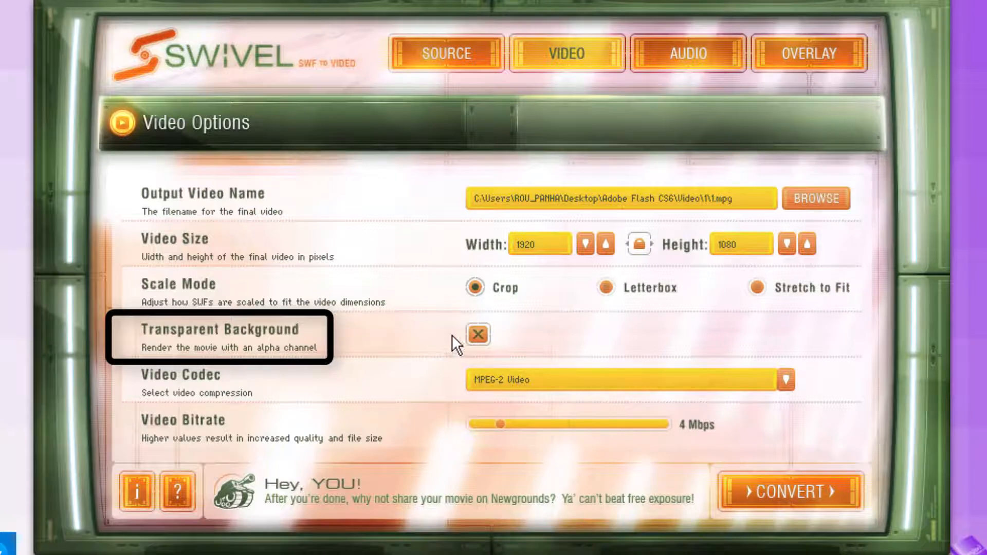
click(477, 335)
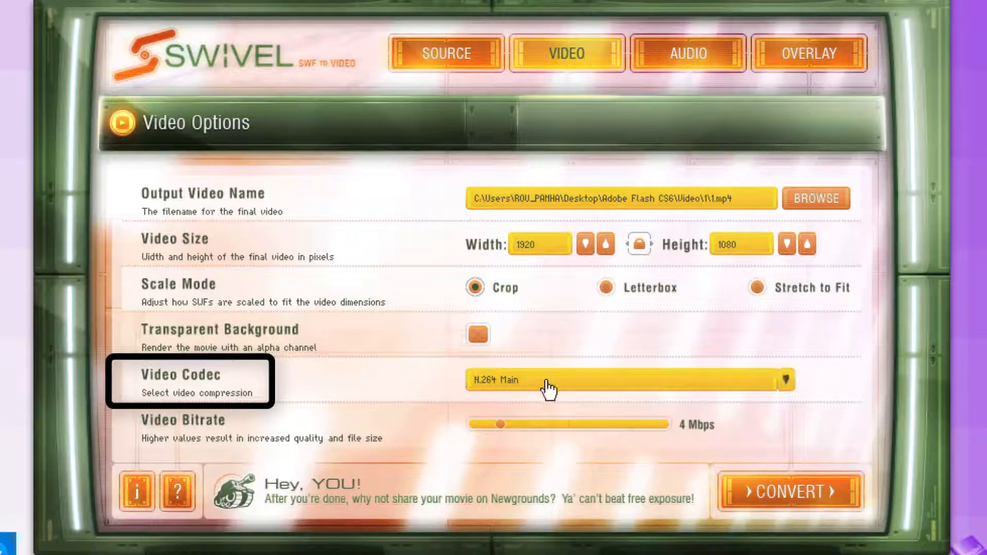
Step: Set the video codec to H.264 High and the video bitrate to 16 Mbps
click(787, 380)
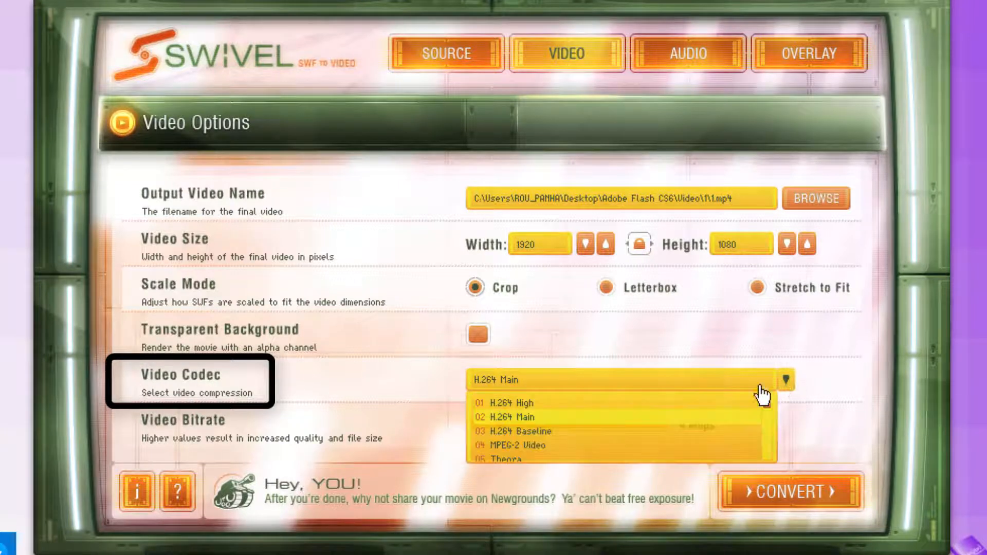
click(535, 403)
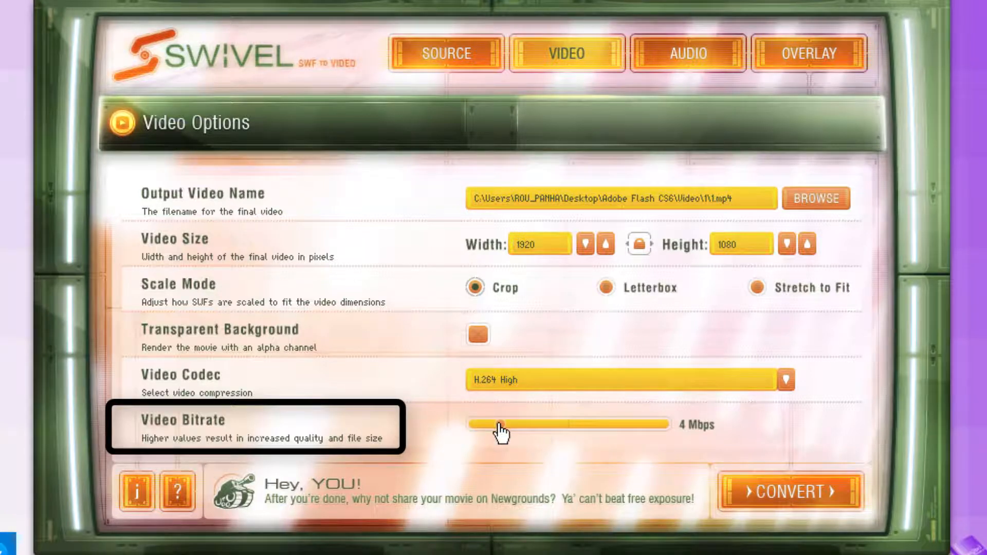
click(657, 427)
drag(657, 425, 674, 426)
click(522, 423)
drag(523, 426, 605, 426)
drag(605, 427, 602, 431)
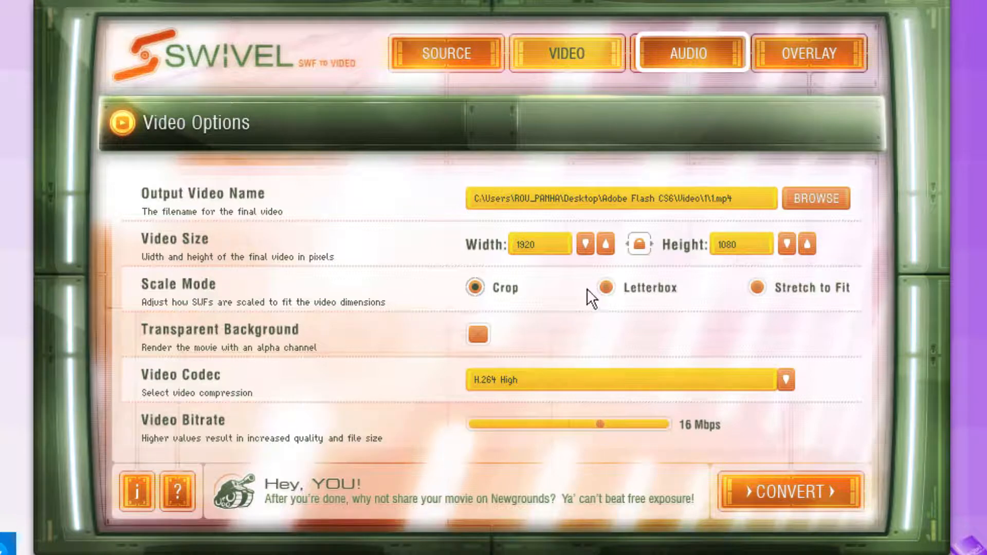
Step: Set the audio source to External Audio Track and load The Bone Train - Slynk-mc..mp3 from the Desktop
click(647, 64)
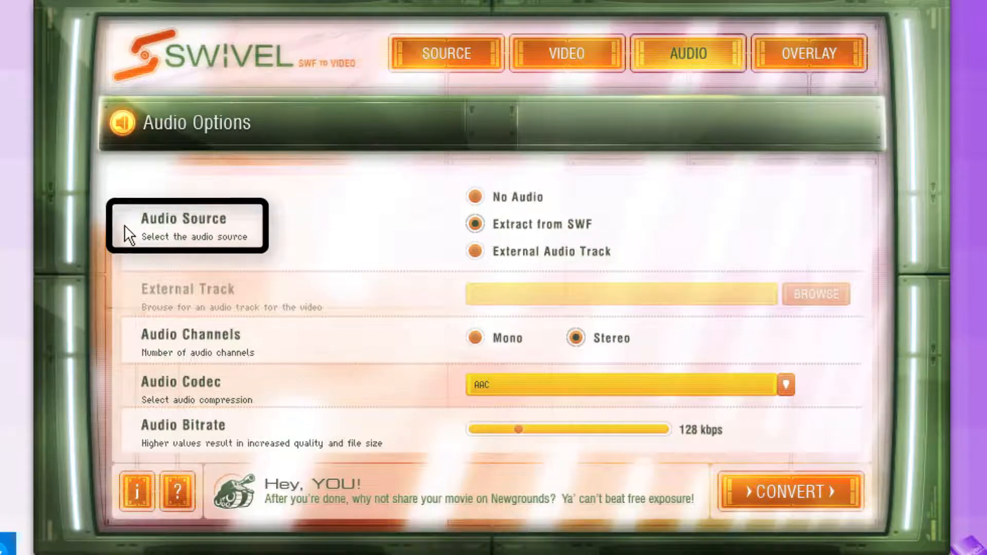
click(471, 206)
click(475, 226)
click(475, 252)
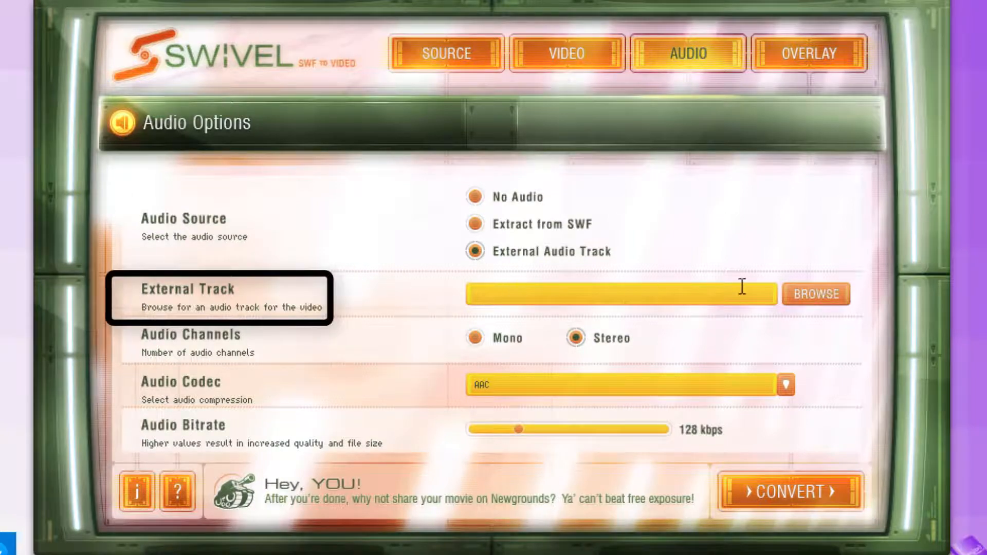
click(800, 310)
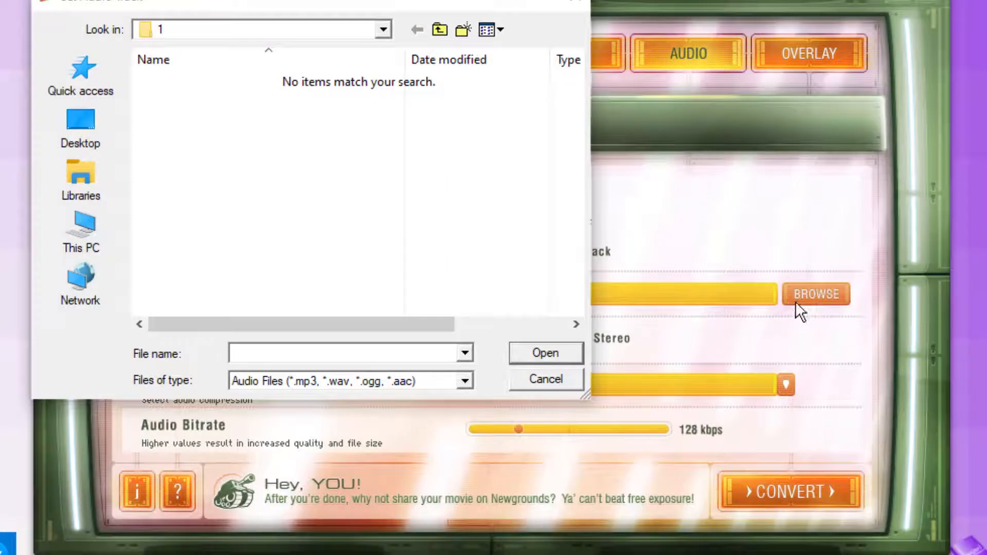
click(105, 130)
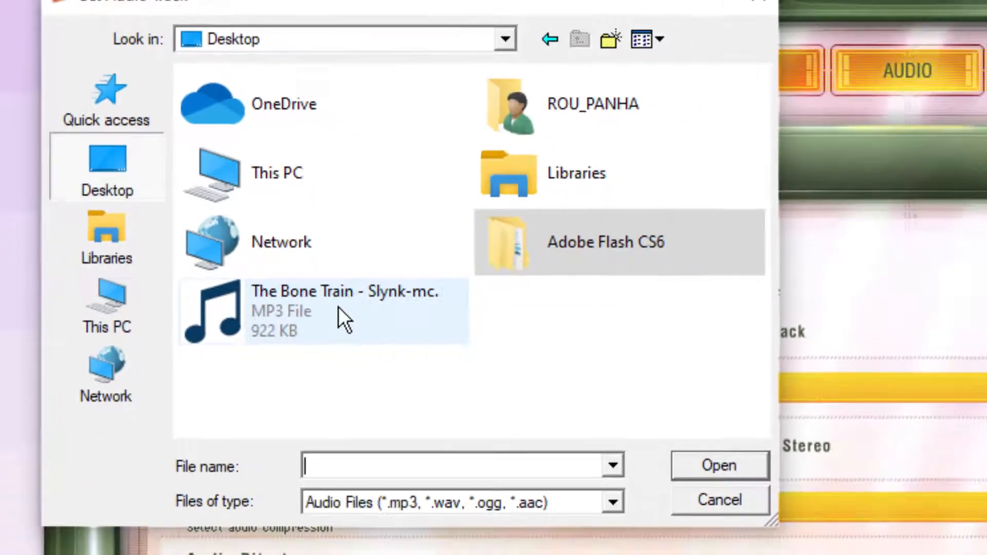
click(406, 368)
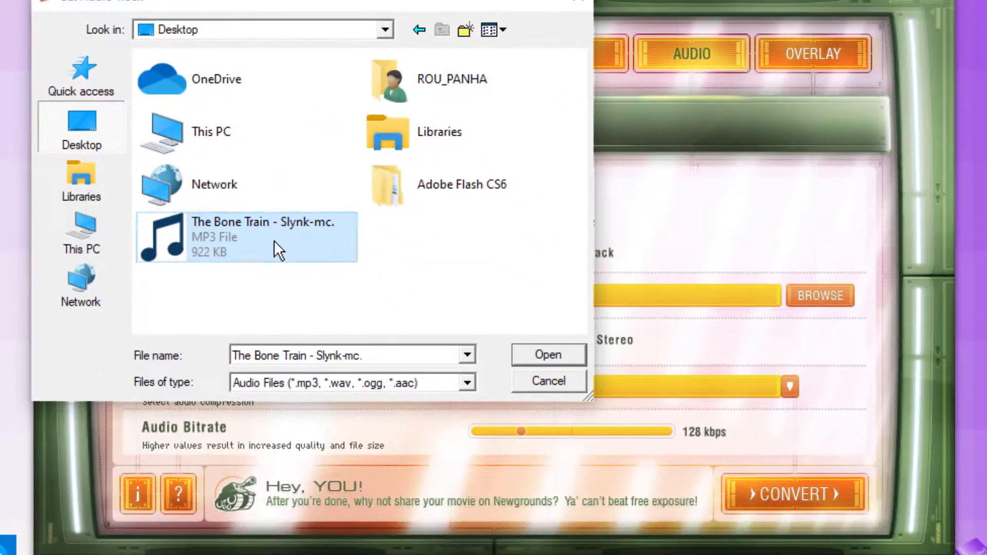
click(520, 353)
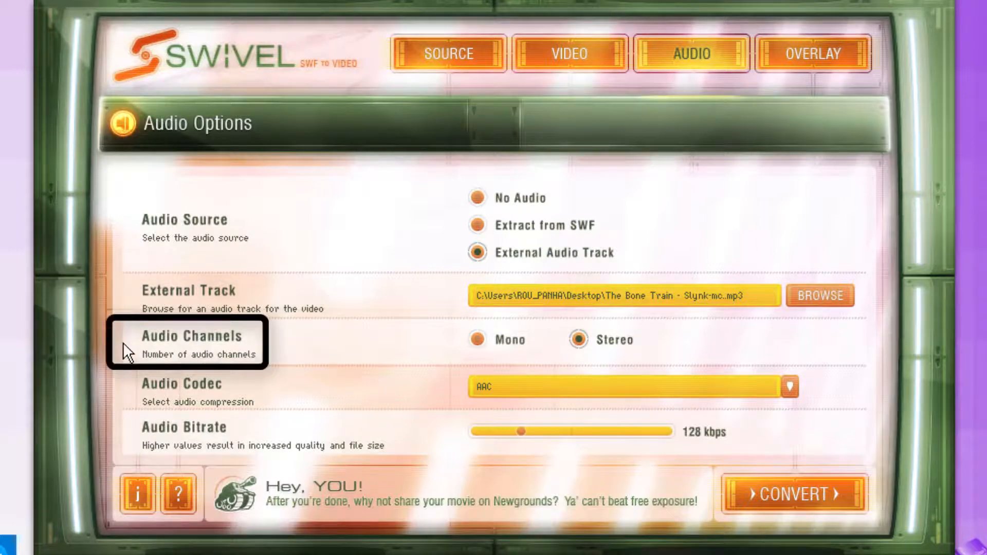
Step: Configure the audio output as Mono with the MP3 codec at a bitrate of 128 kbps
click(478, 340)
click(578, 341)
click(485, 350)
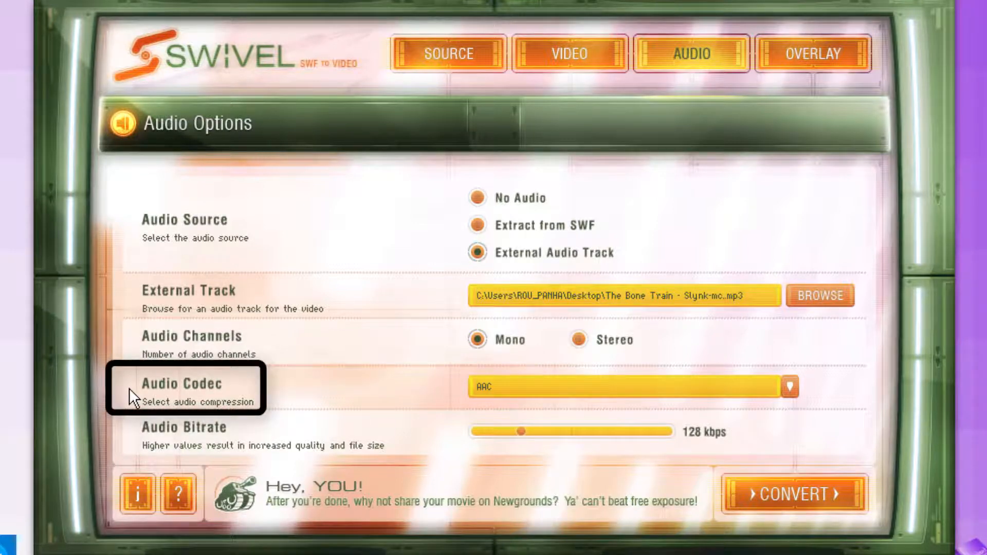
click(791, 395)
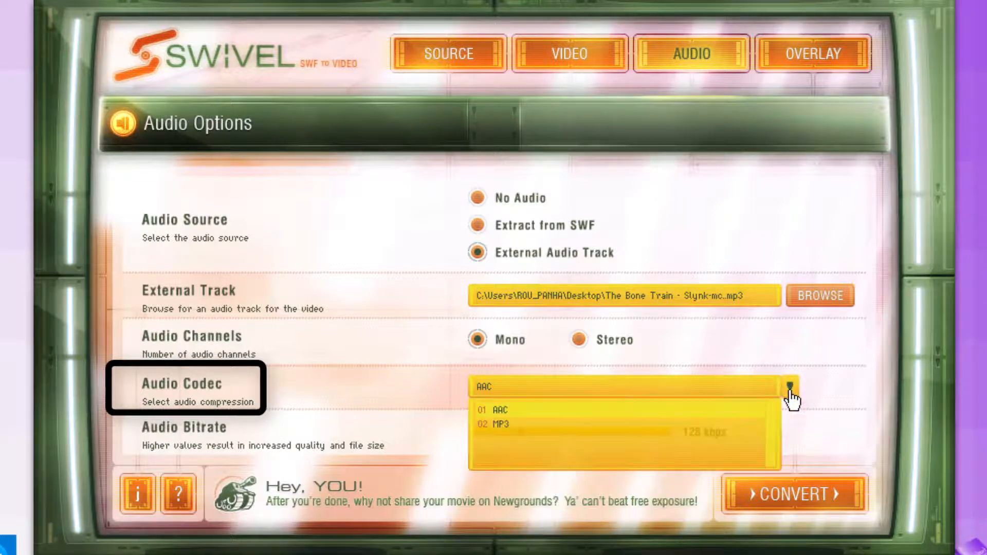
click(535, 430)
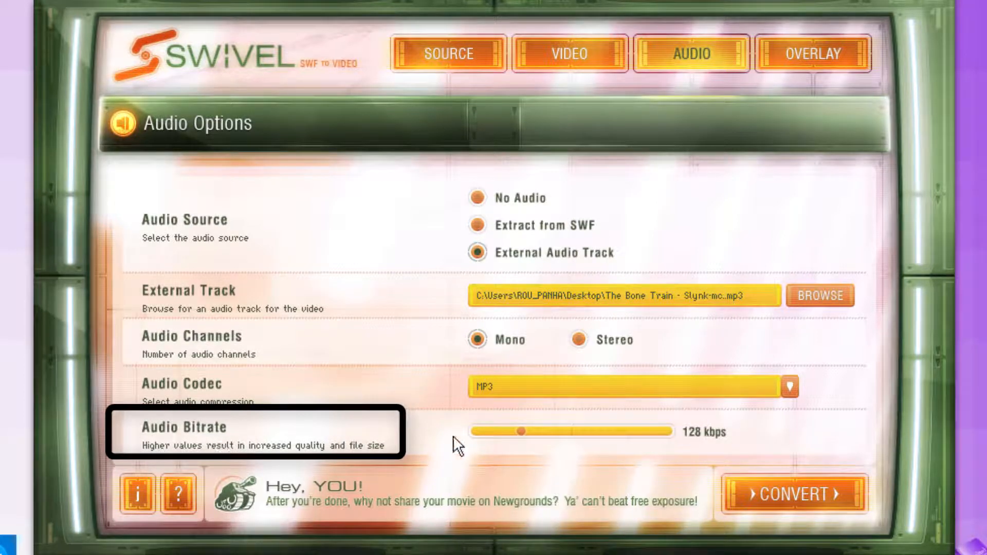
drag(520, 432, 686, 432)
click(521, 433)
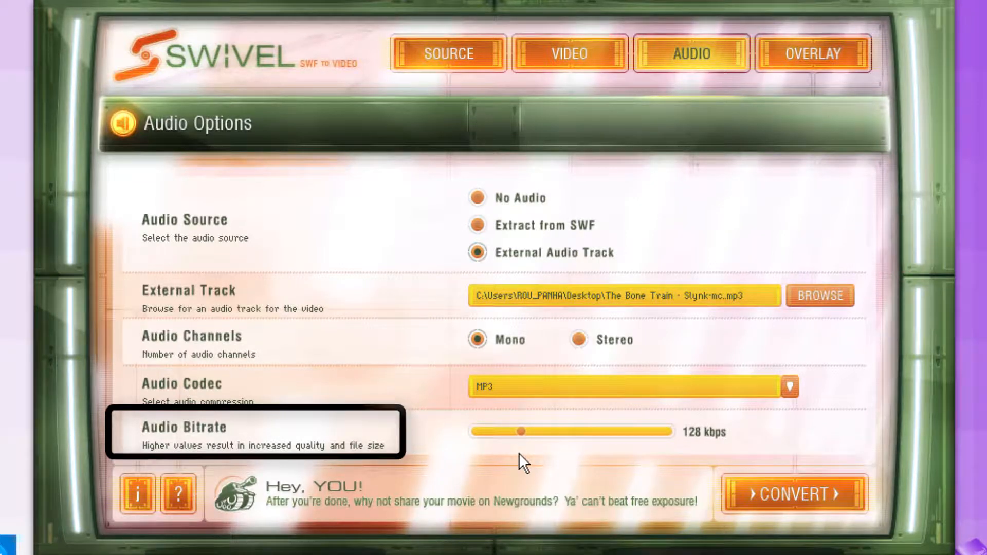
Step: Enable the watermark overlay and load Text-1.png from the Desktop as its image
click(785, 72)
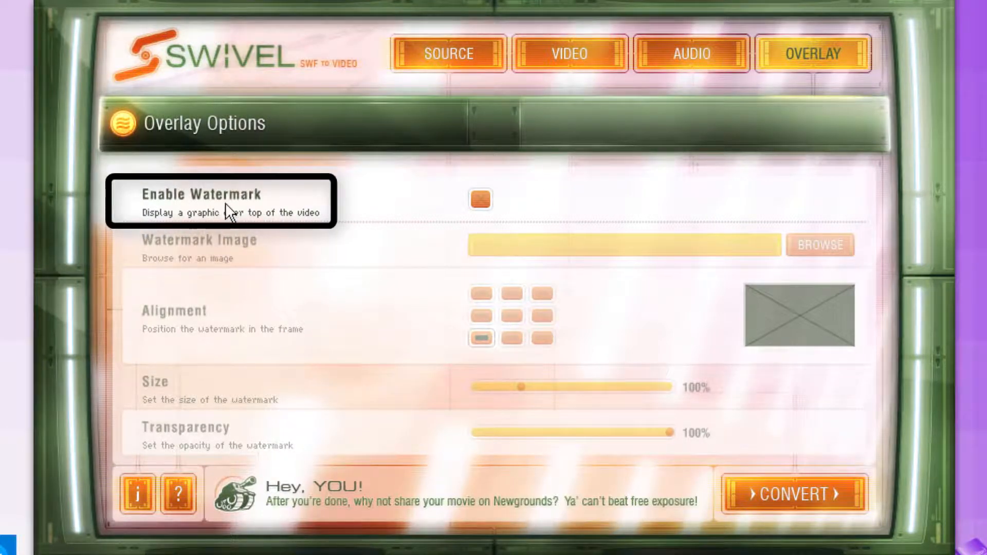
click(478, 200)
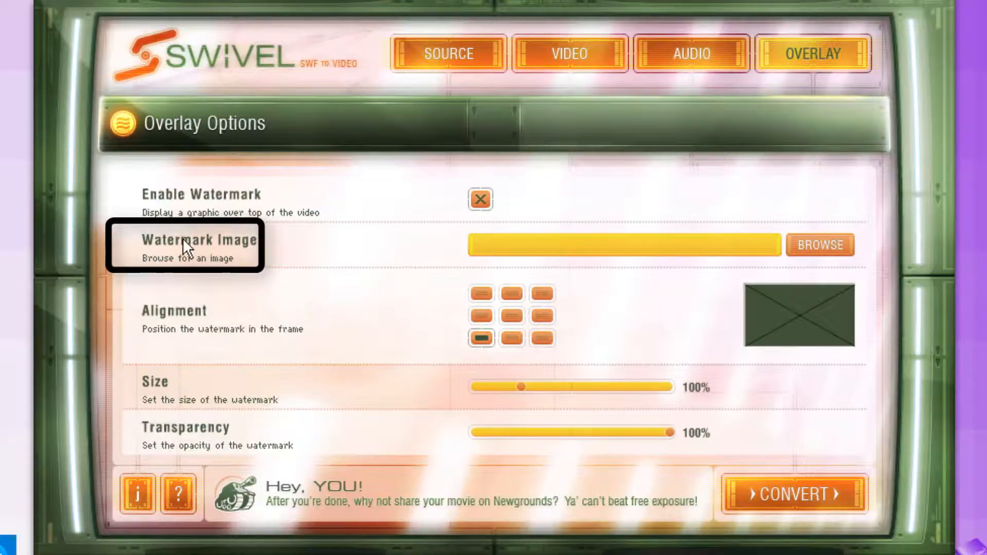
click(809, 252)
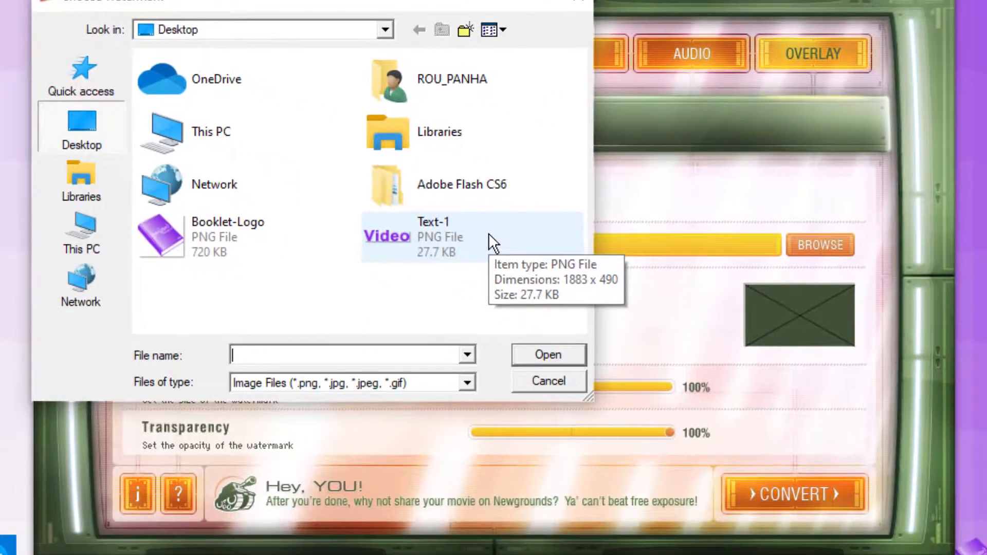
click(489, 241)
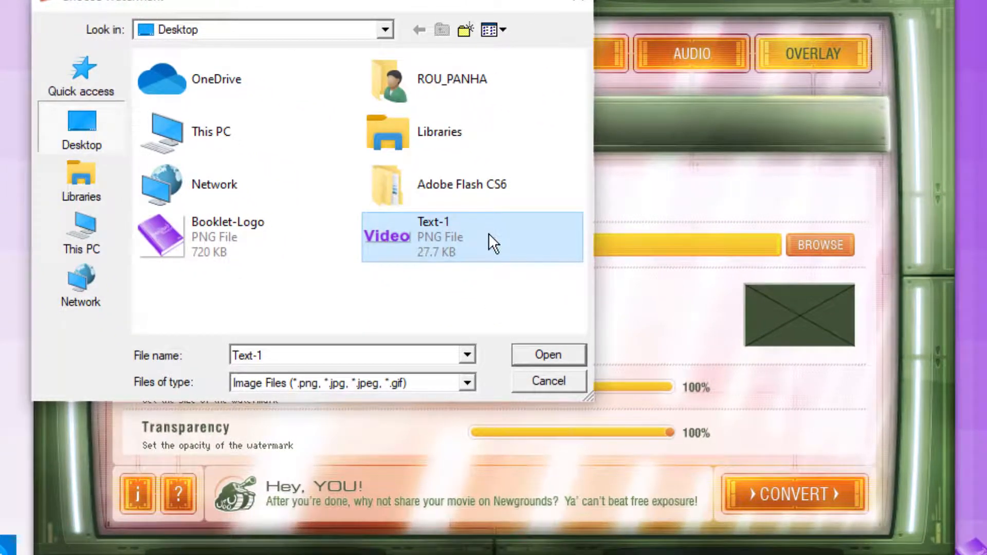
click(522, 352)
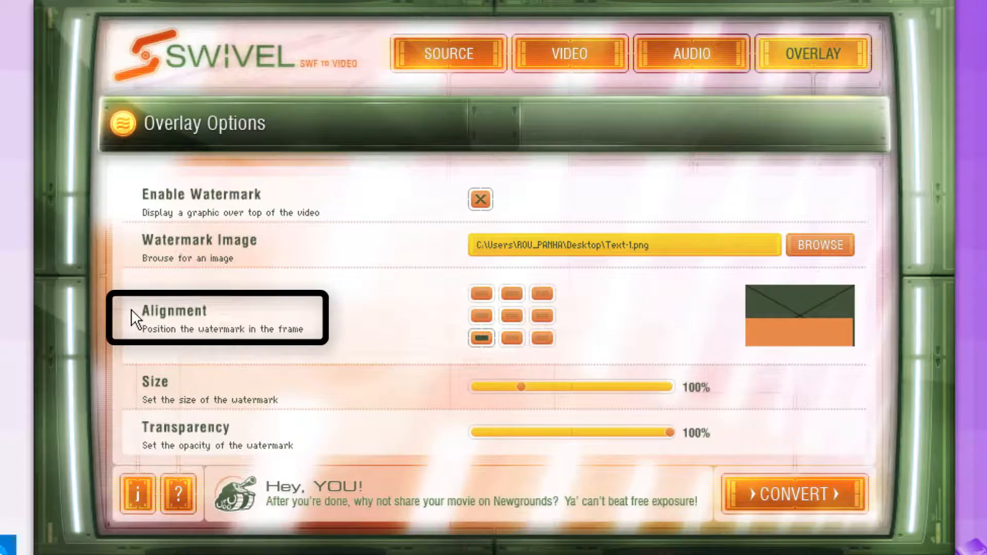
Step: Align the watermark to the bottom-left corner of the video frame and set its size to 217%
click(479, 298)
click(485, 339)
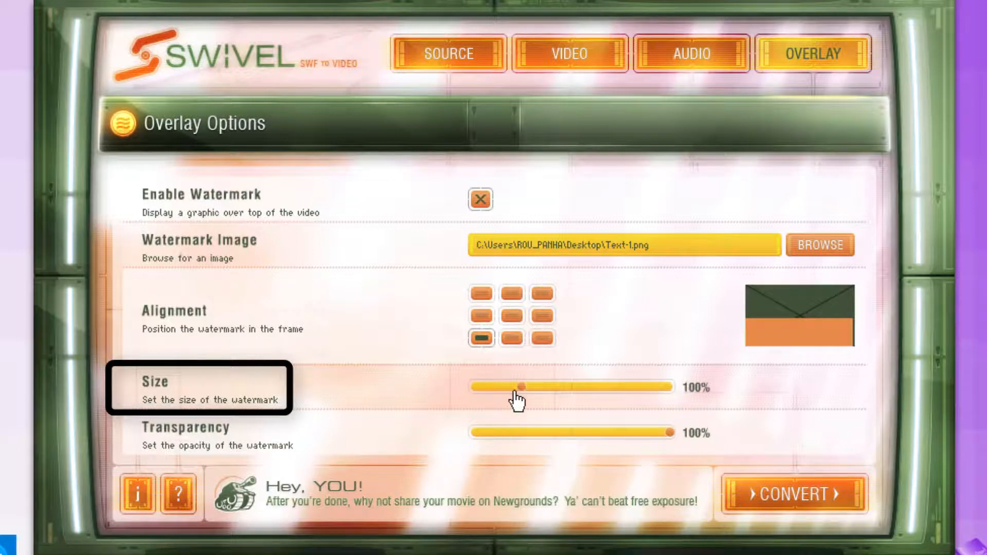
click(535, 387)
click(596, 386)
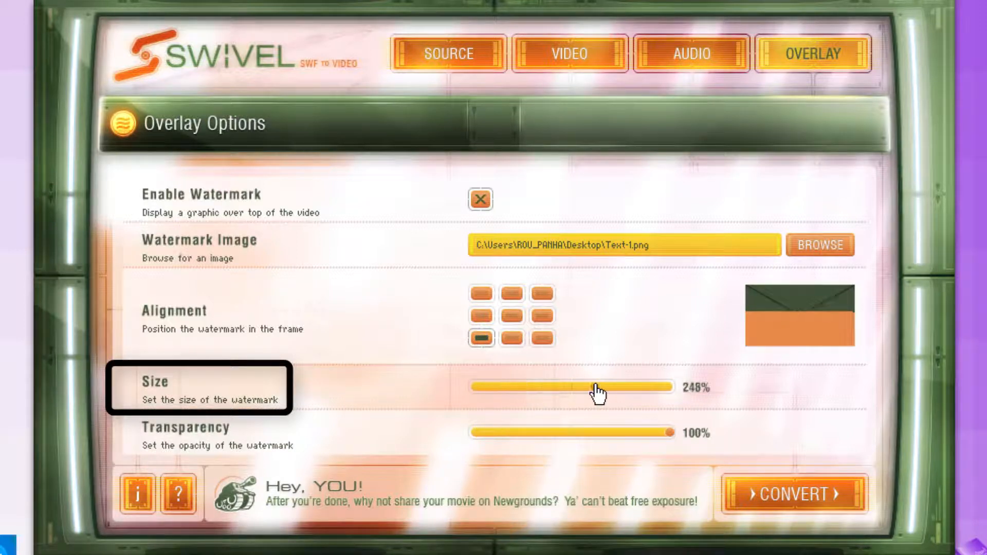
click(496, 387)
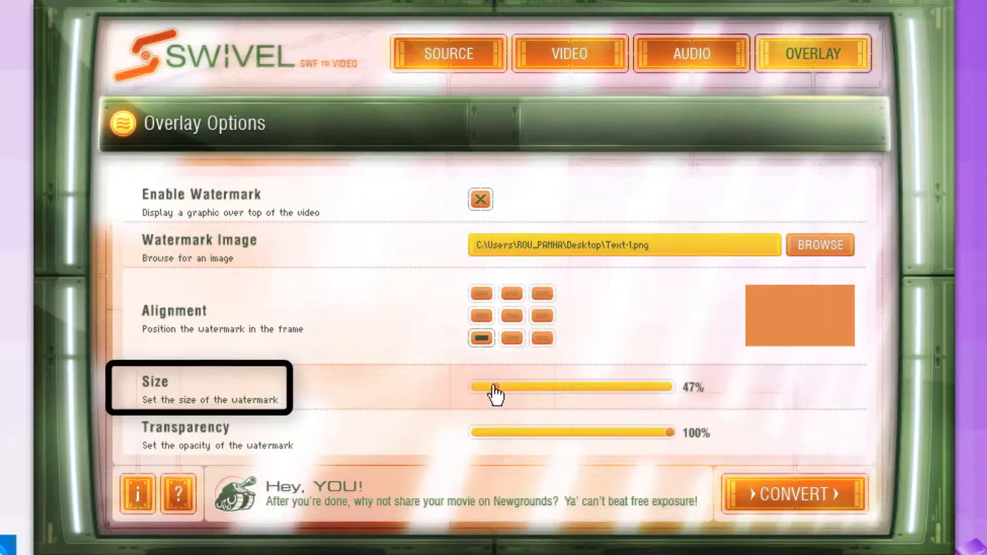
click(489, 385)
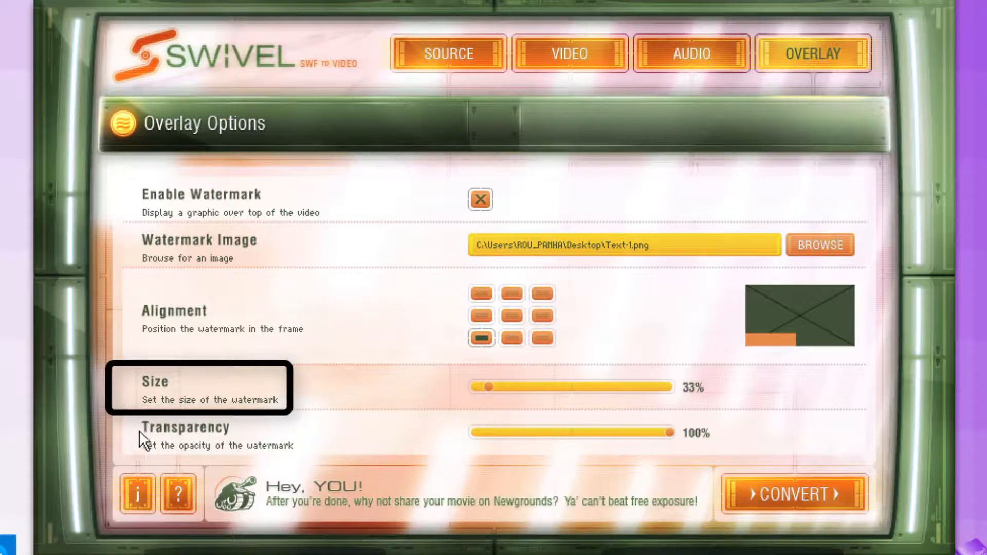
click(561, 385)
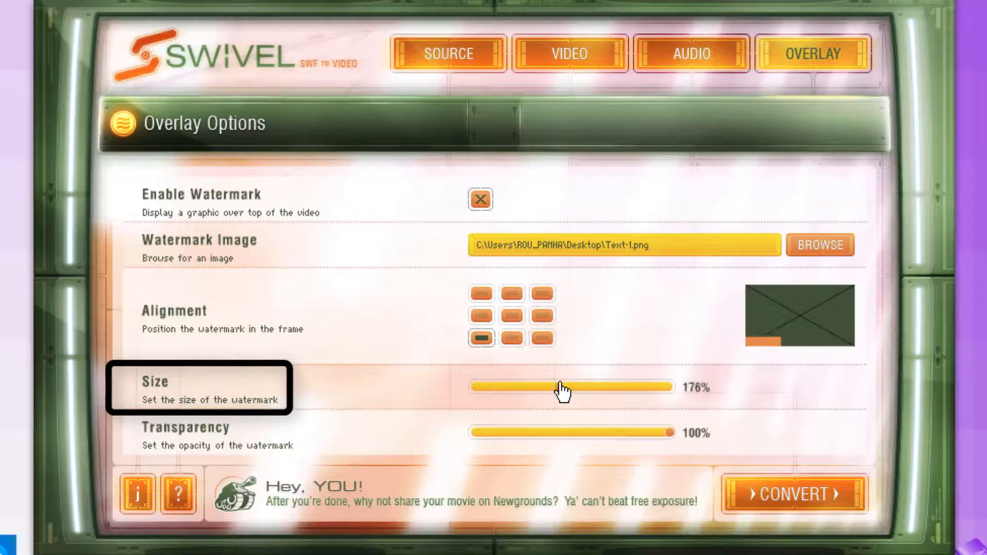
click(579, 388)
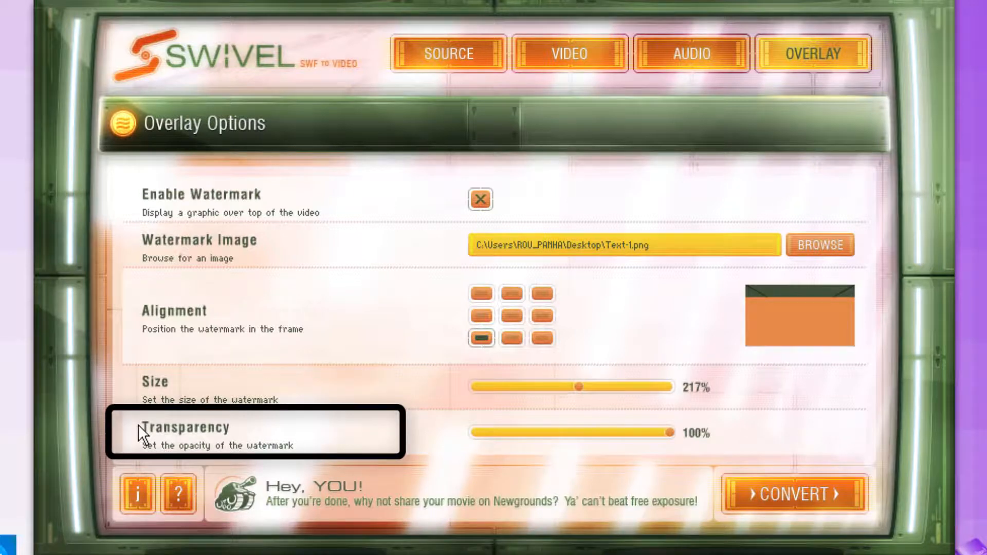
Step: Set the watermark's size to 25% and transparency to 50%, and align it to the bottom-right corner of the frame
mouse_move(671, 438)
mouse_down()
mouse_move(443, 446)
mouse_move(690, 440)
mouse_up()
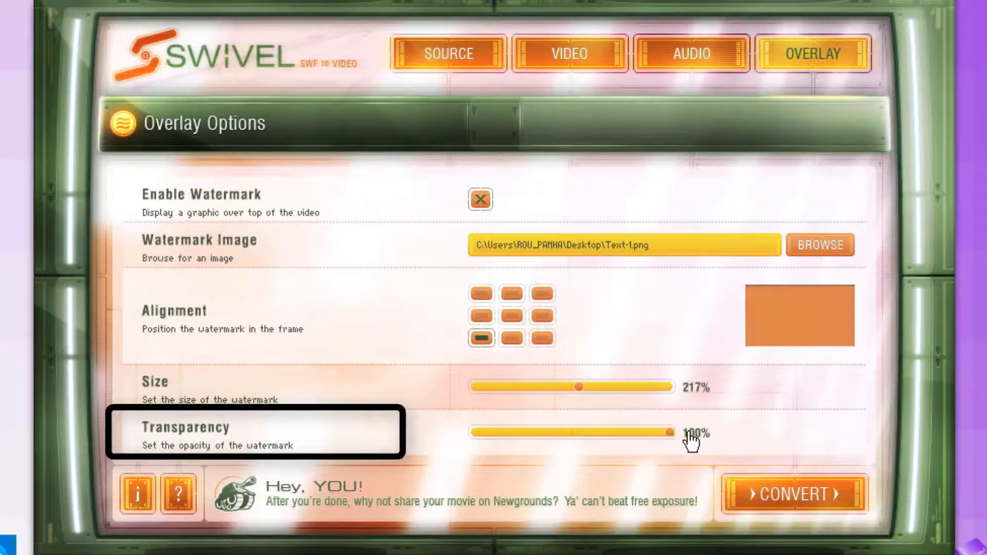
drag(578, 389, 518, 392)
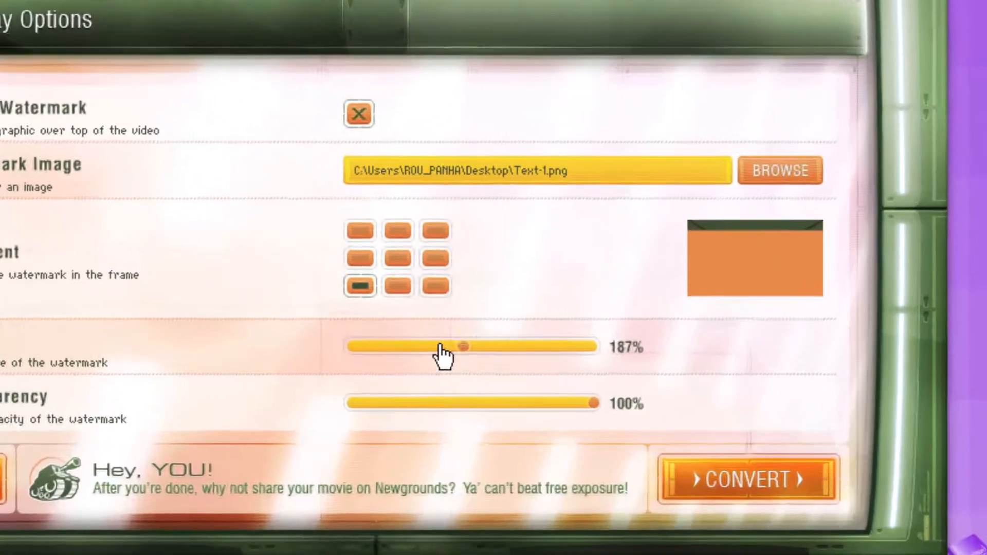
drag(259, 304, 208, 316)
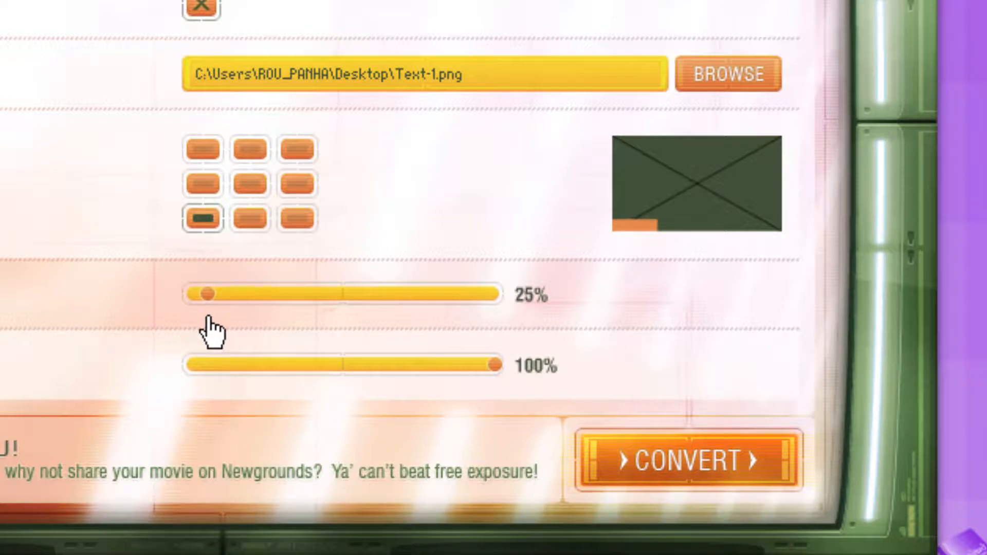
click(488, 365)
drag(425, 372, 342, 381)
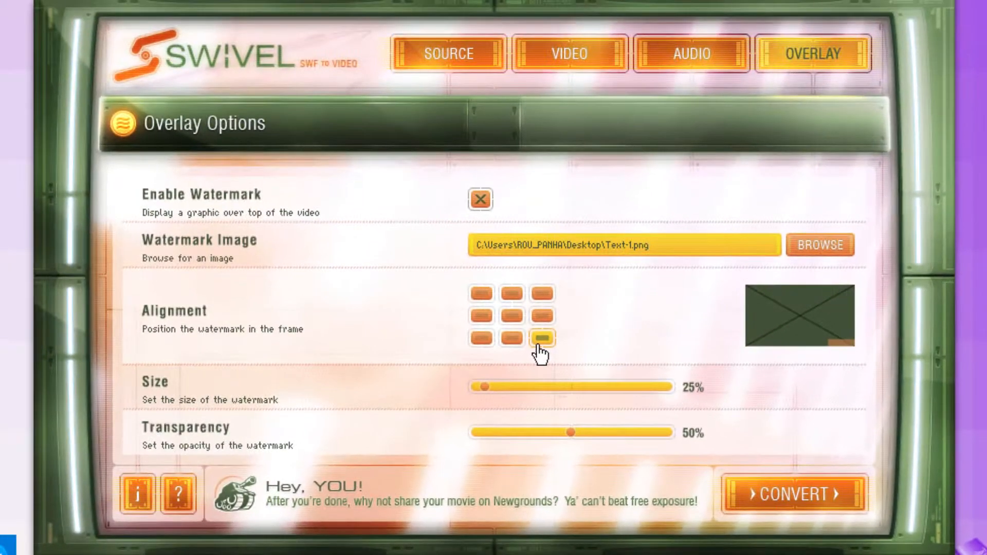
click(307, 227)
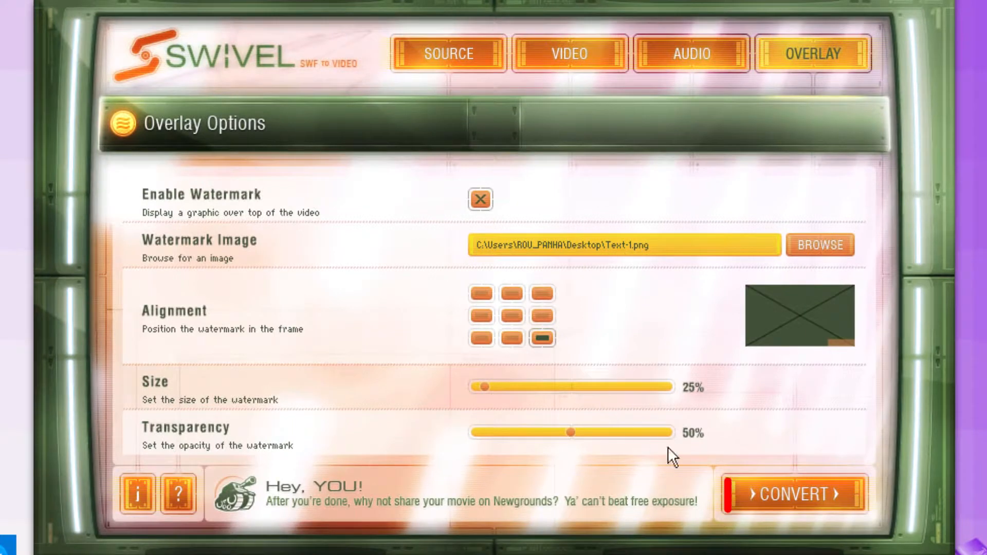
Step: Convert the animation to MP4 and open the resulting file 1 from the Adobe Flash CS6\Video\1 folder
click(754, 507)
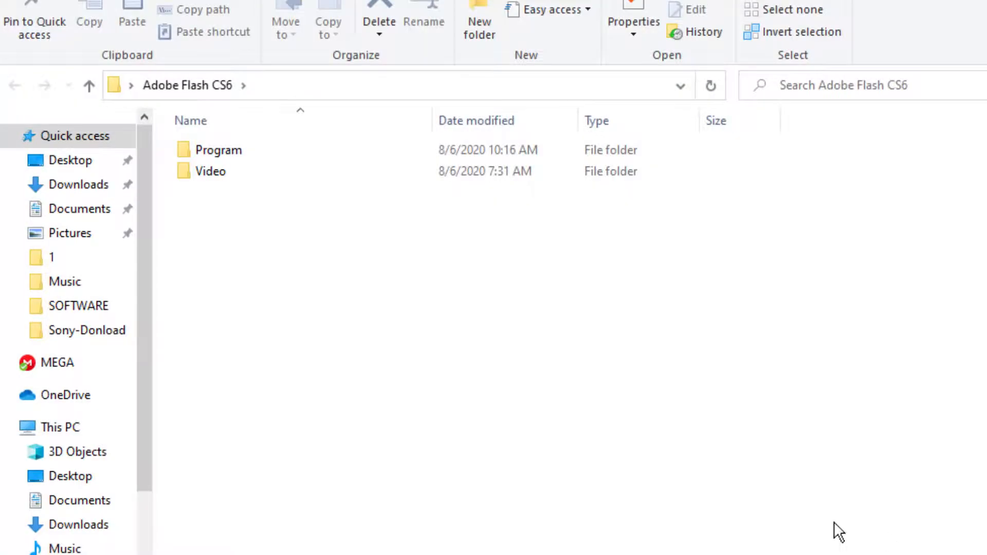
double_click(325, 175)
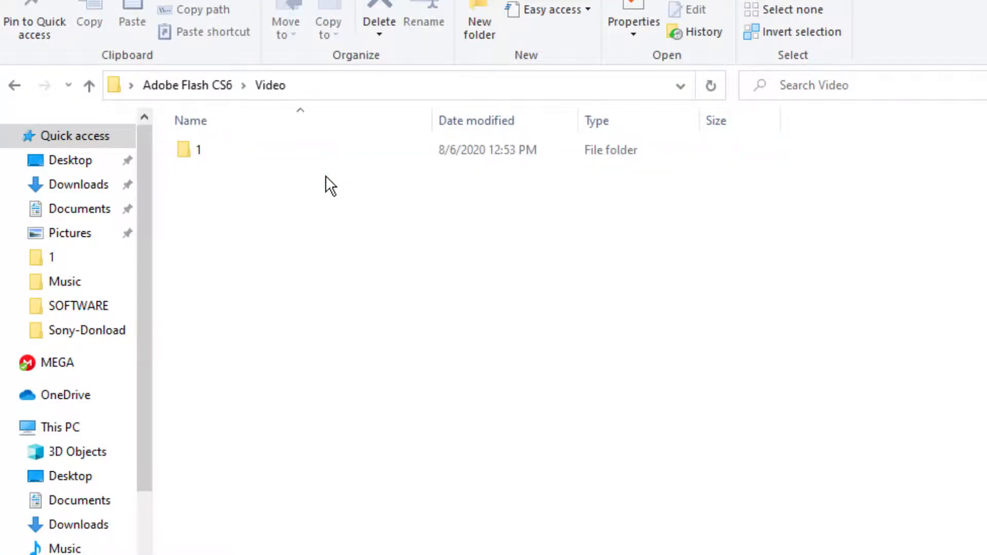
double_click(311, 165)
double_click(301, 192)
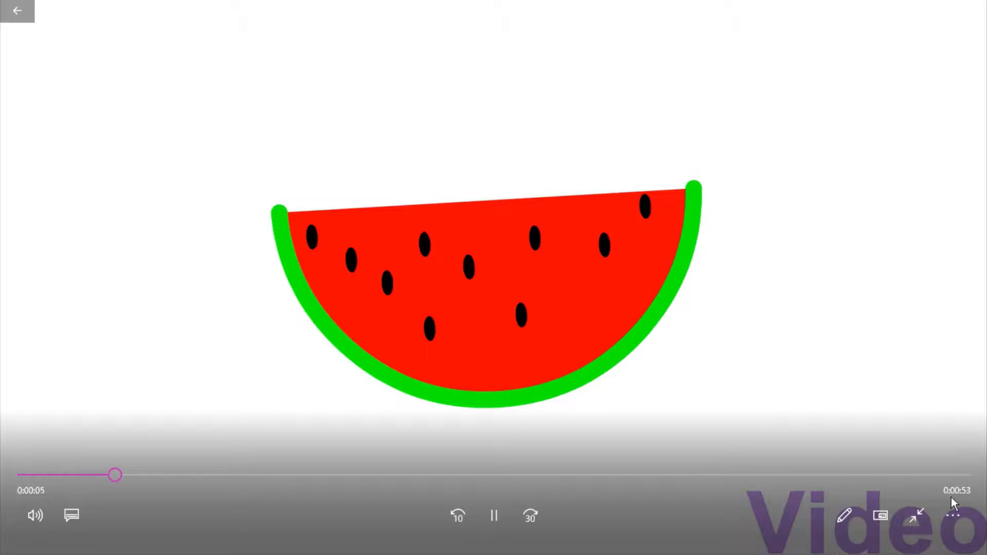
Step: Review the converted video by pausing, rewinding to the start and replaying it, and close the player
click(493, 515)
drag(144, 482, 21, 475)
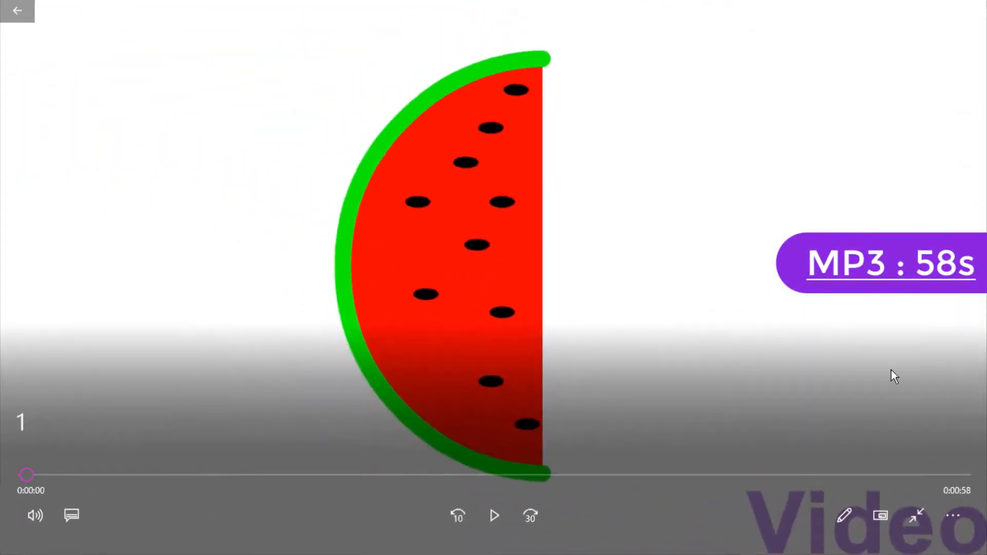
mouse_move(907, 12)
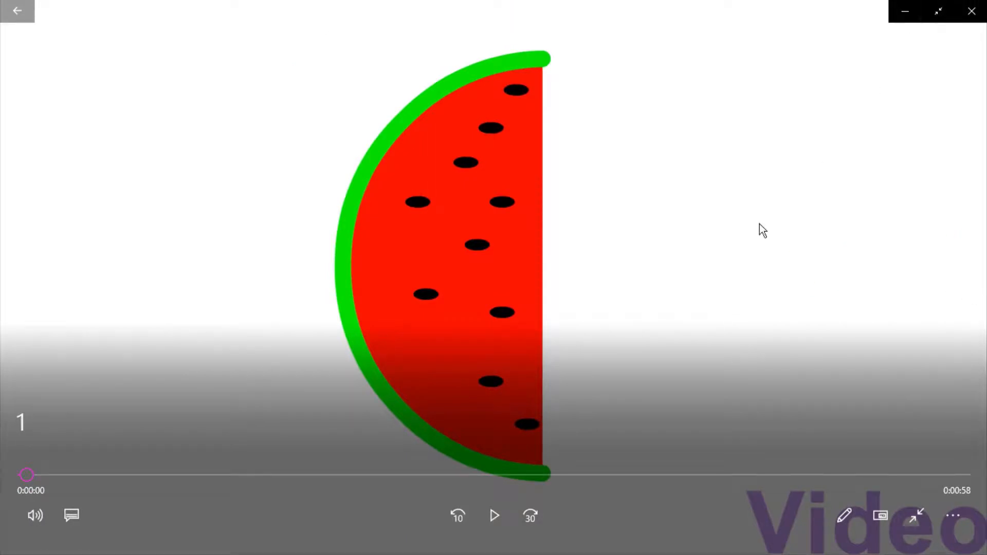
click(497, 519)
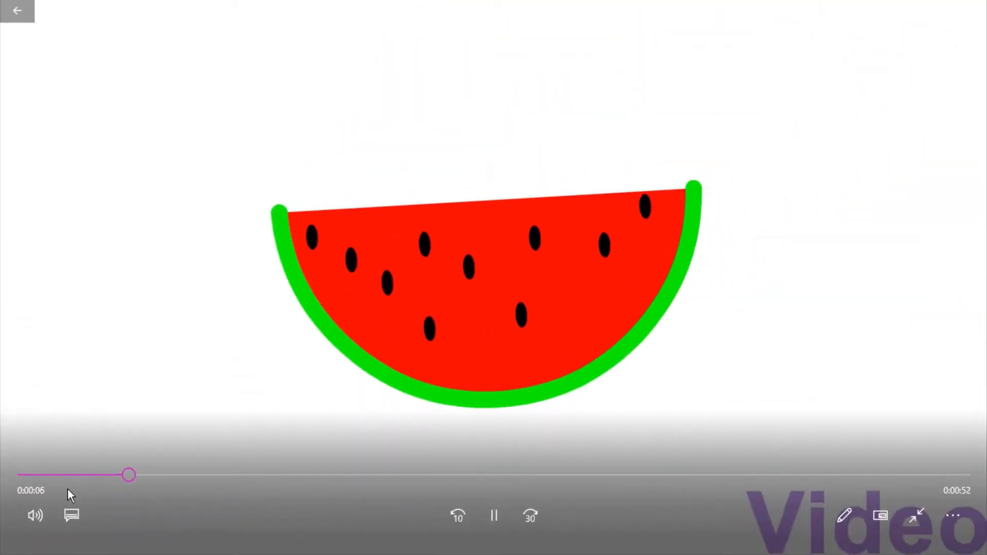
click(490, 523)
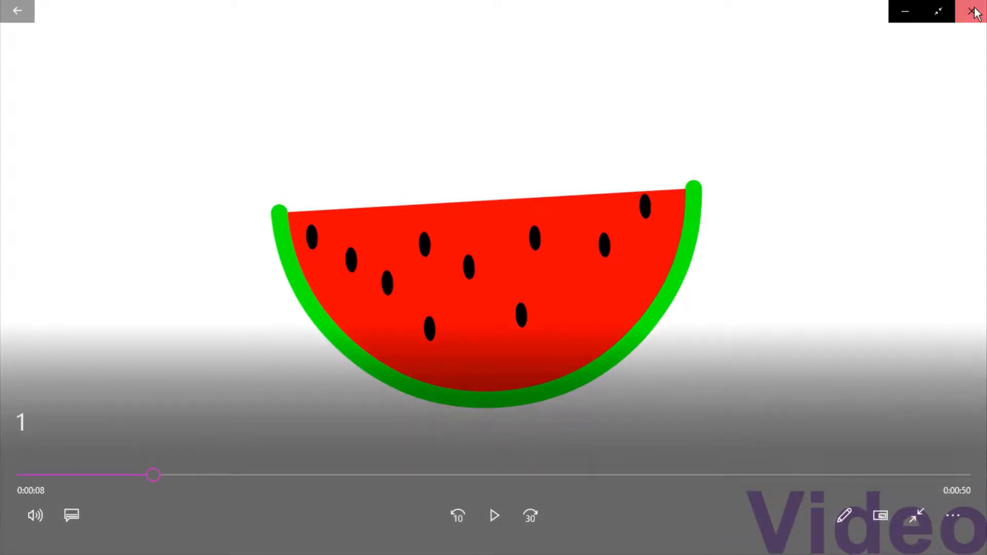
click(976, 8)
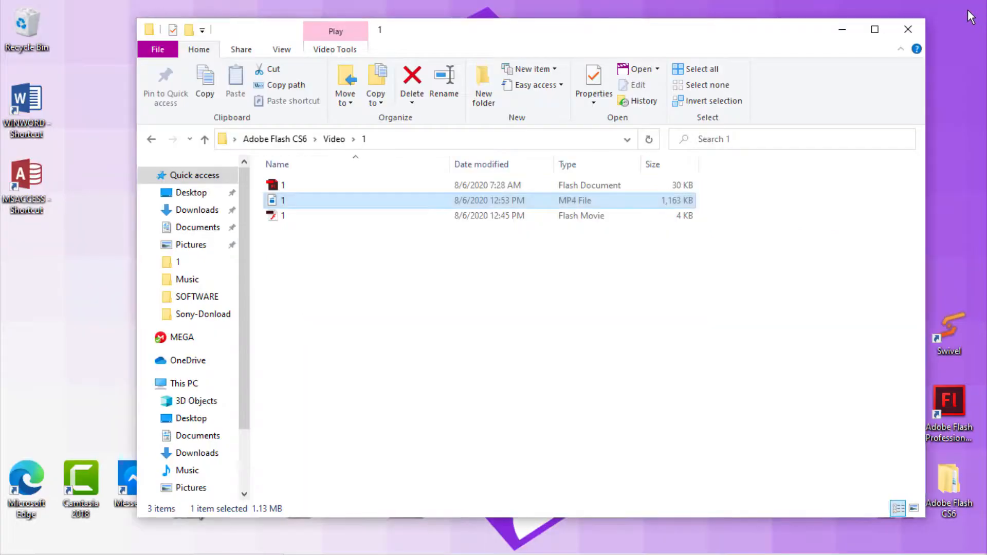
Step: Put away the folder and Swivel windows and switch to 1.fla in Adobe Flash, declining to save and enable auto-save
click(908, 29)
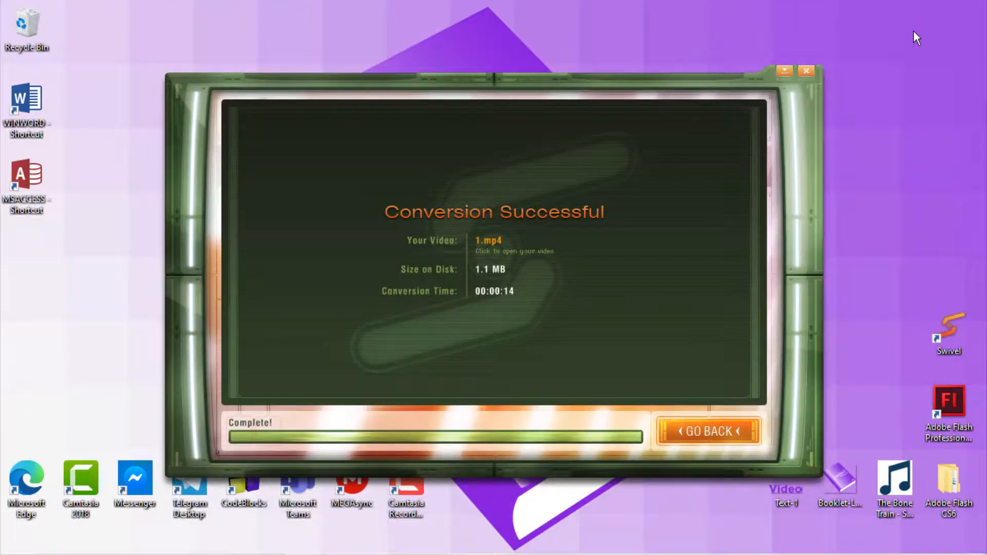
click(783, 73)
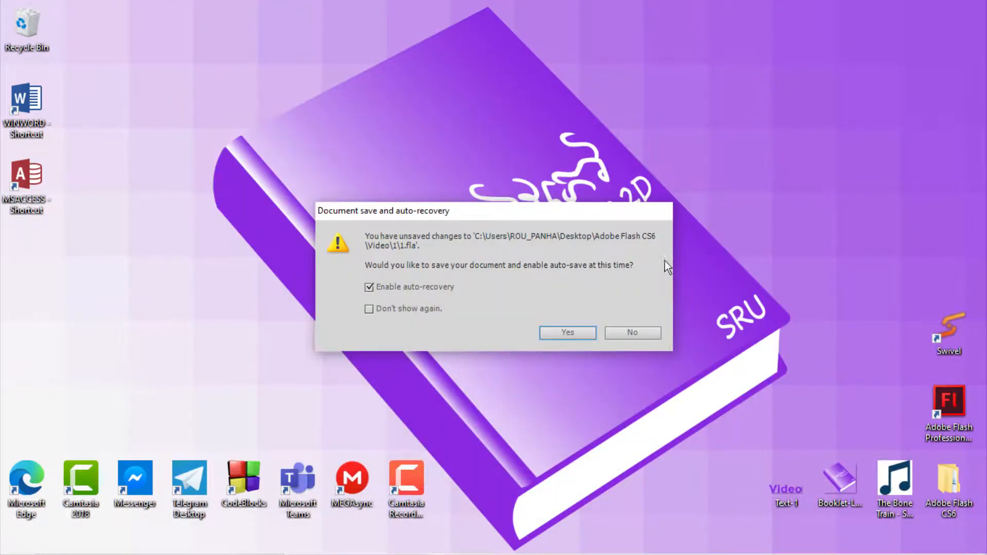
click(627, 333)
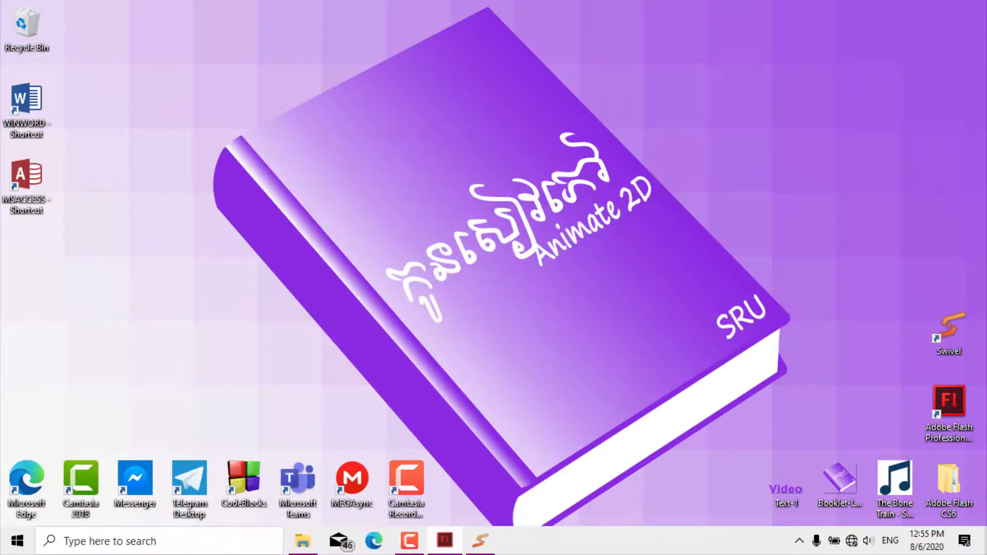
mouse_move(443, 544)
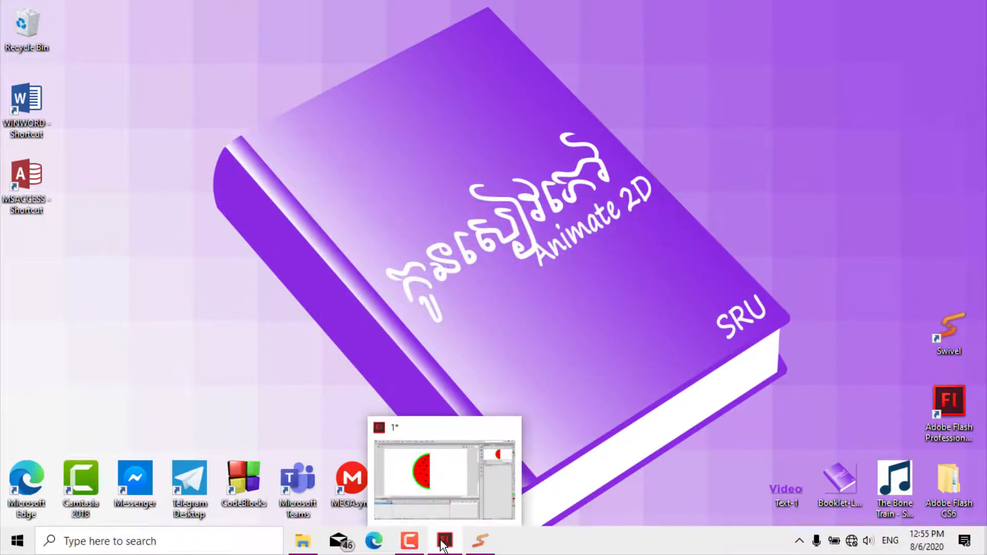
click(440, 499)
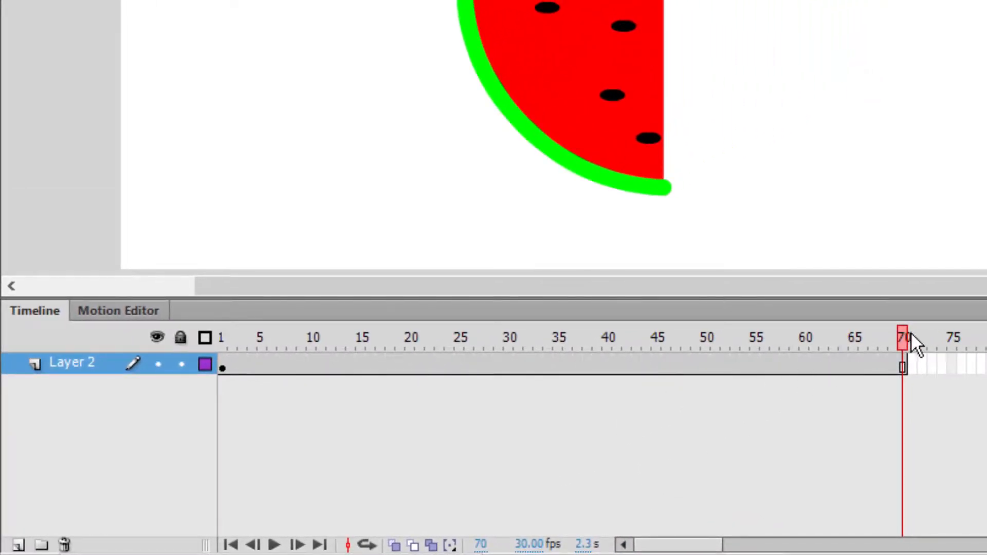
Step: Extend Layer 2 from frame 70 to frame 670 on the timeline and check its elapsed time
drag(904, 334, 917, 360)
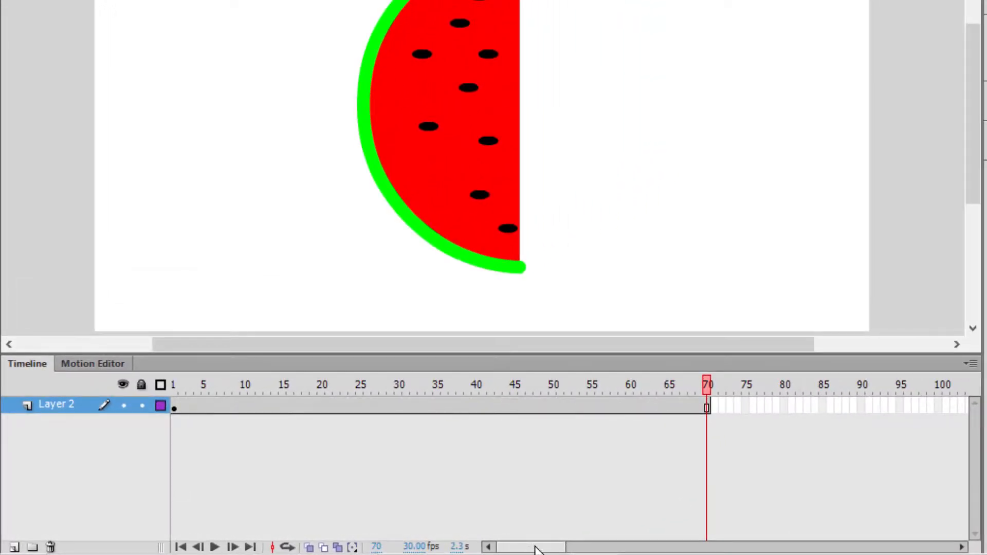
drag(535, 549, 964, 542)
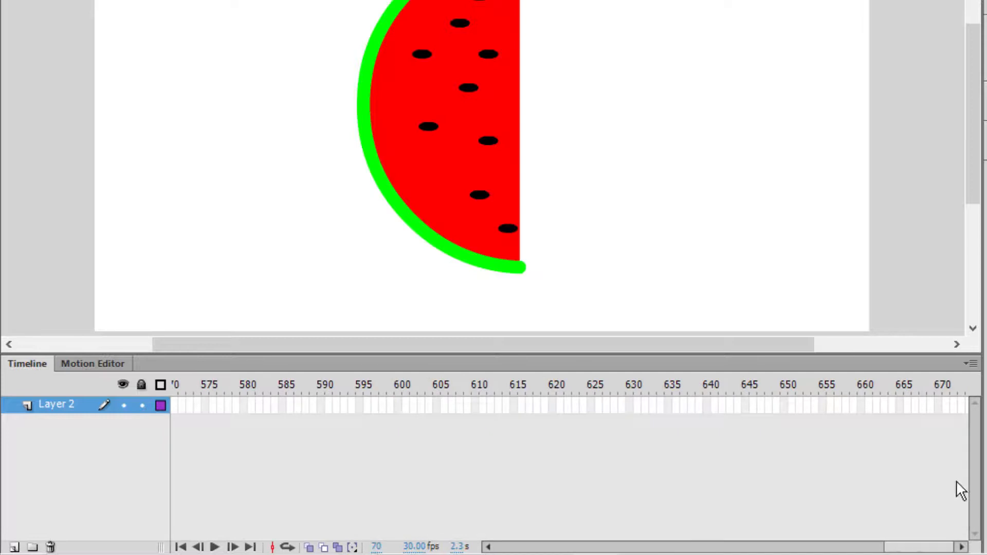
key(F5)
click(937, 405)
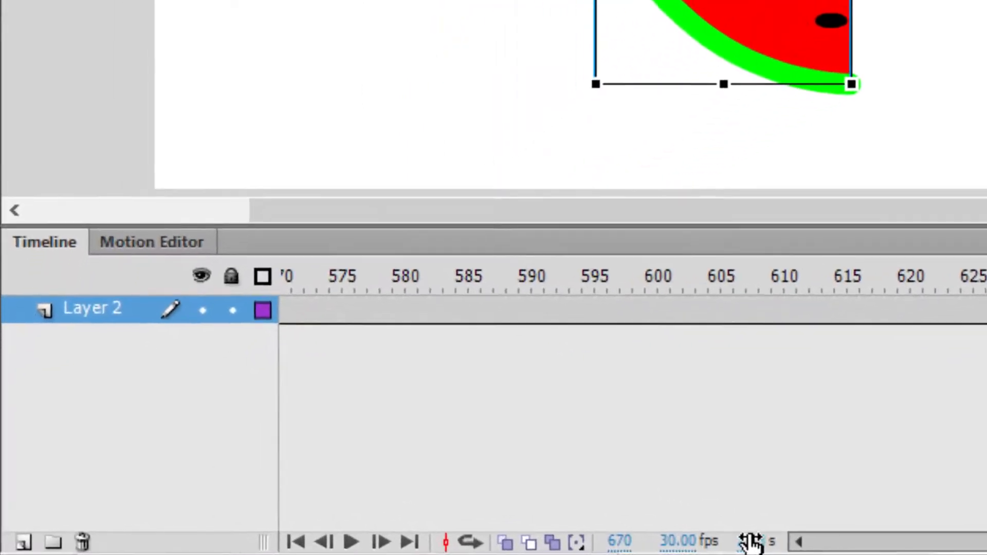
click(641, 544)
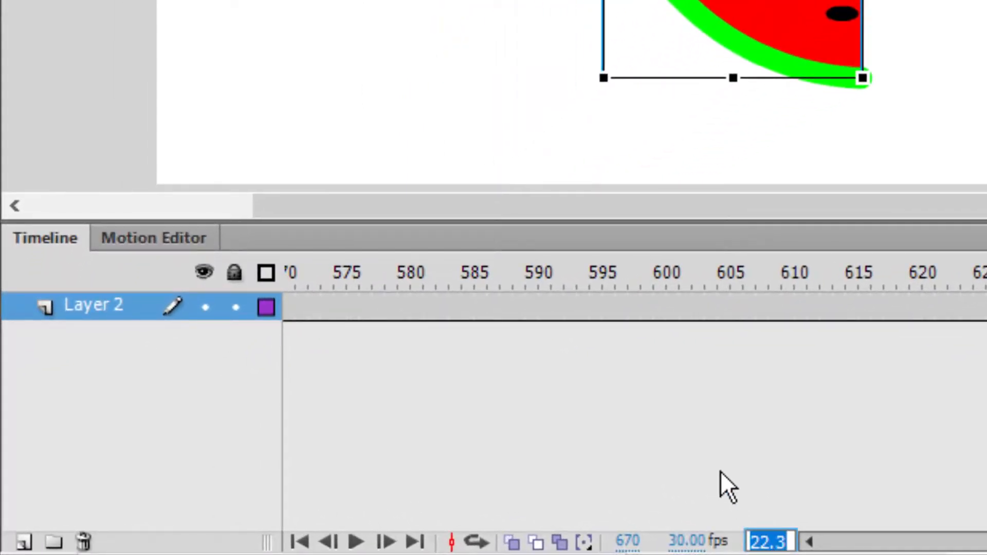
click(605, 483)
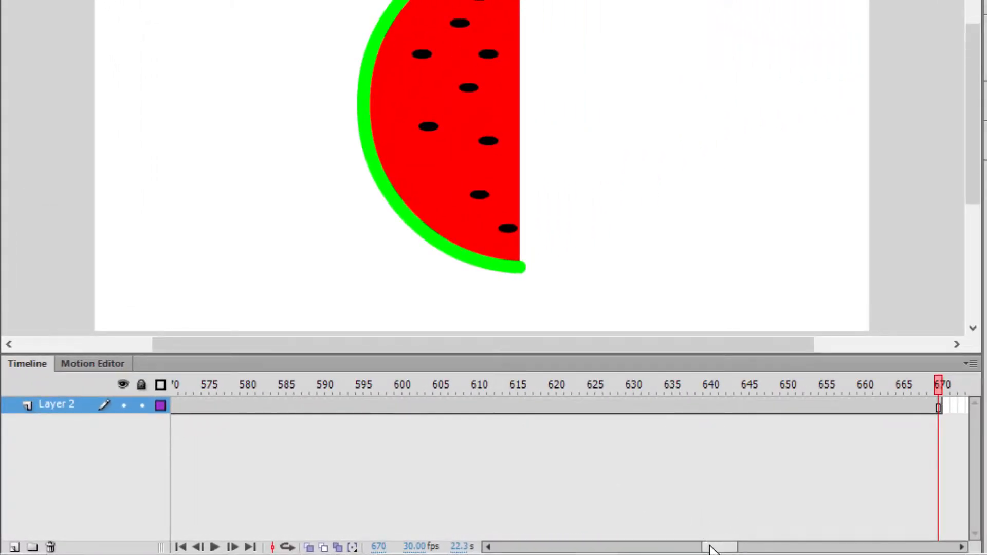
Step: Extend Layer 2 further on the timeline, first to frame 1270 and then to frame 1870
drag(710, 549, 941, 548)
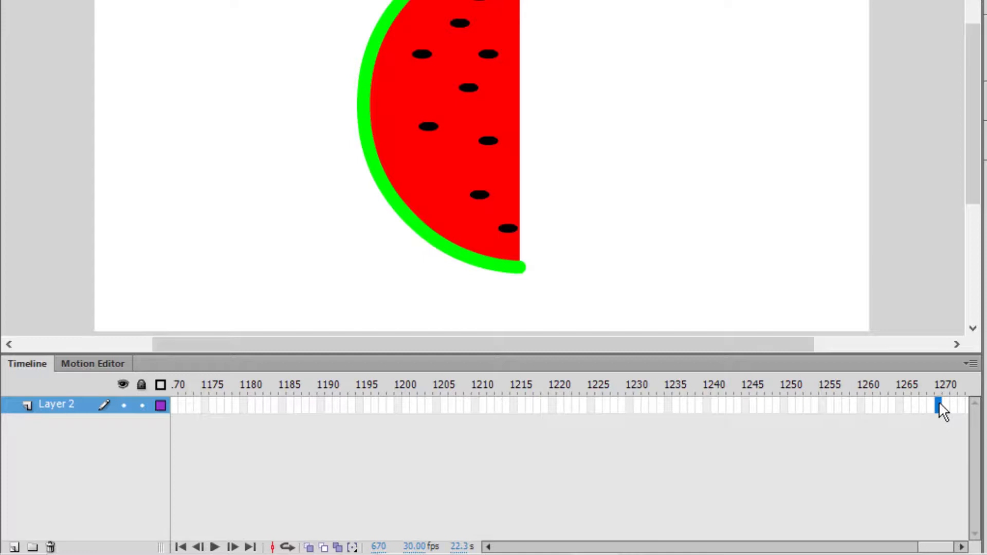
key(F5)
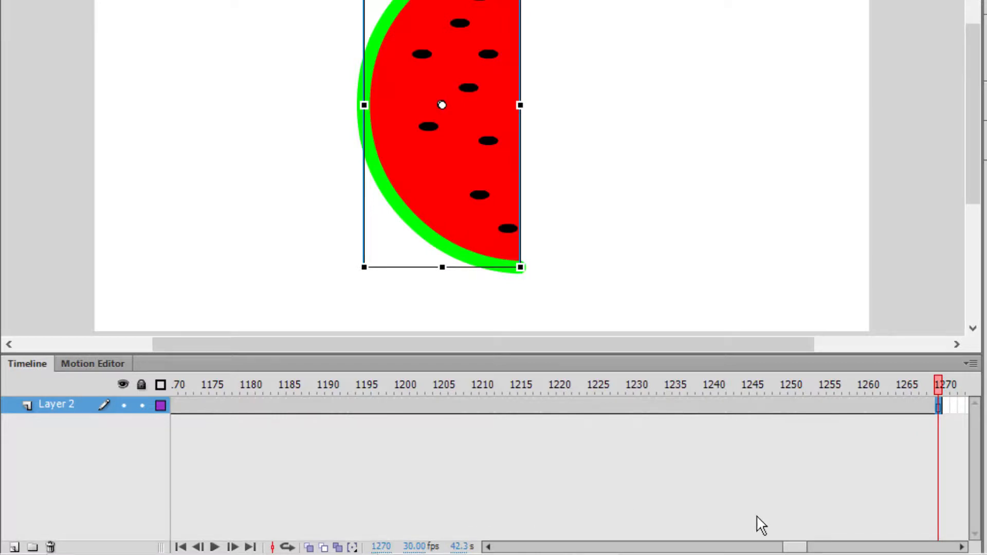
drag(797, 546, 929, 468)
click(938, 405)
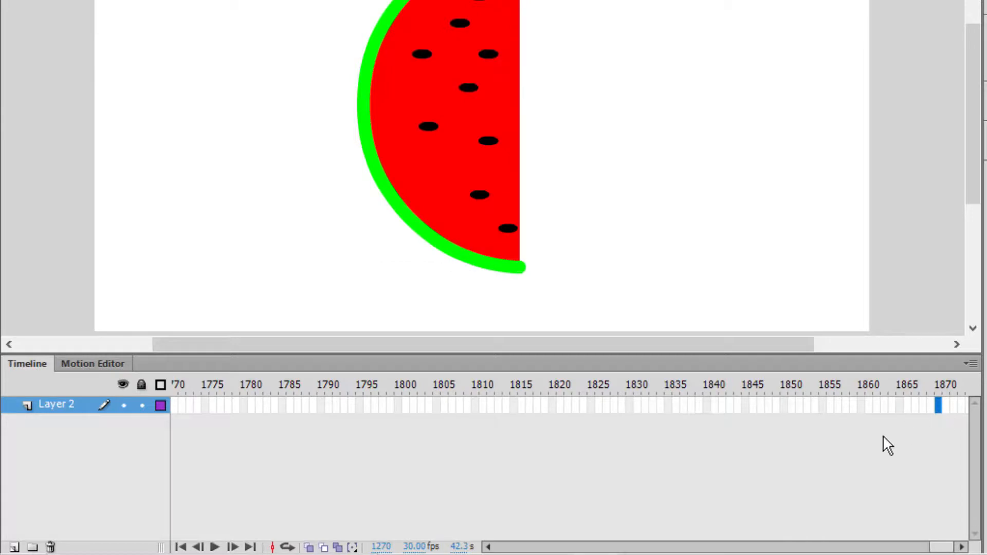
key(F5)
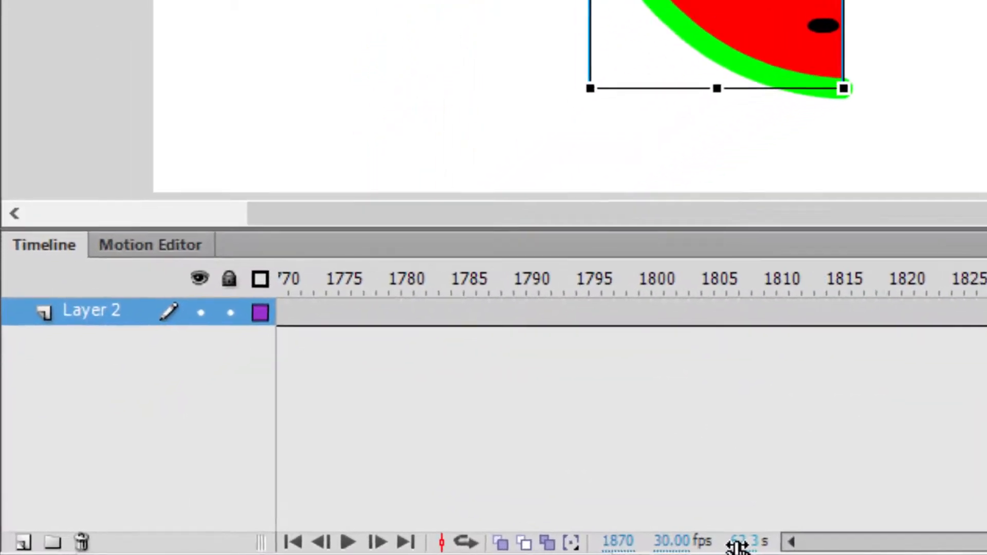
Step: Set the timeline's elapsed time to 58 seconds to move the playhead there
click(457, 547)
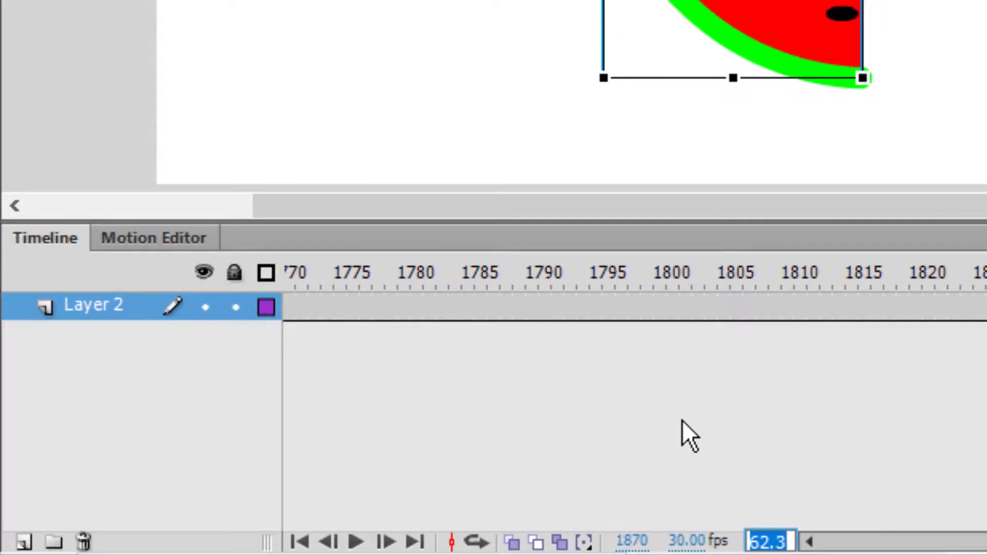
key(Return)
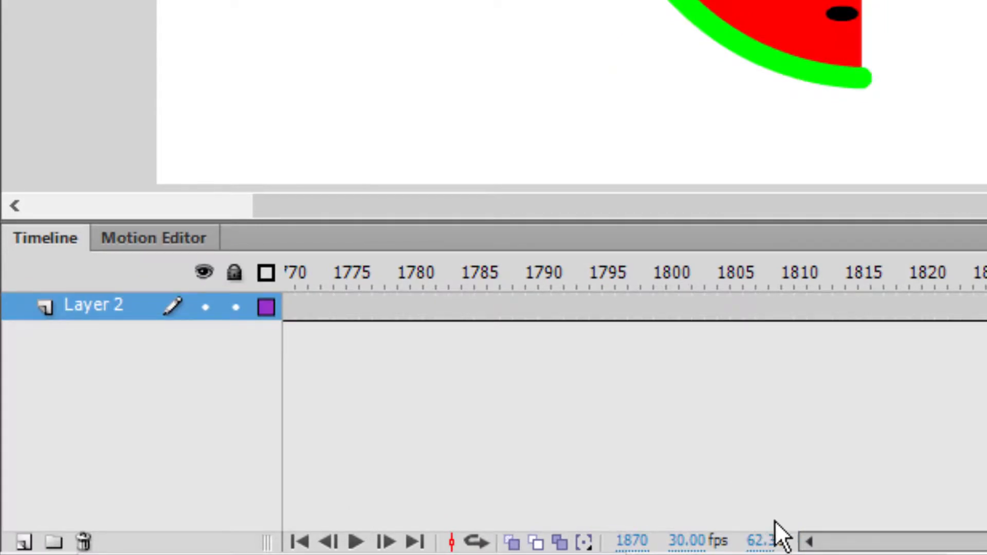
click(766, 542)
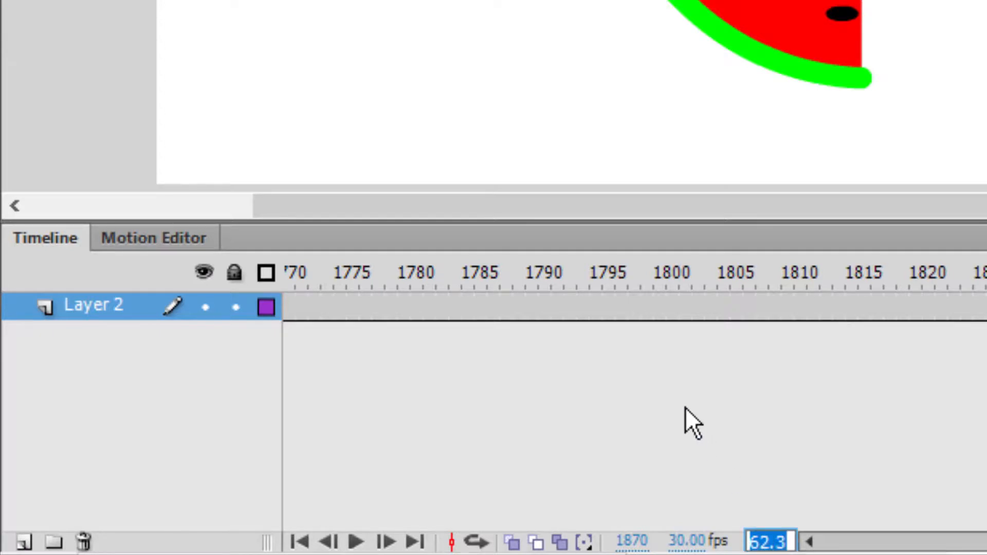
text(58)
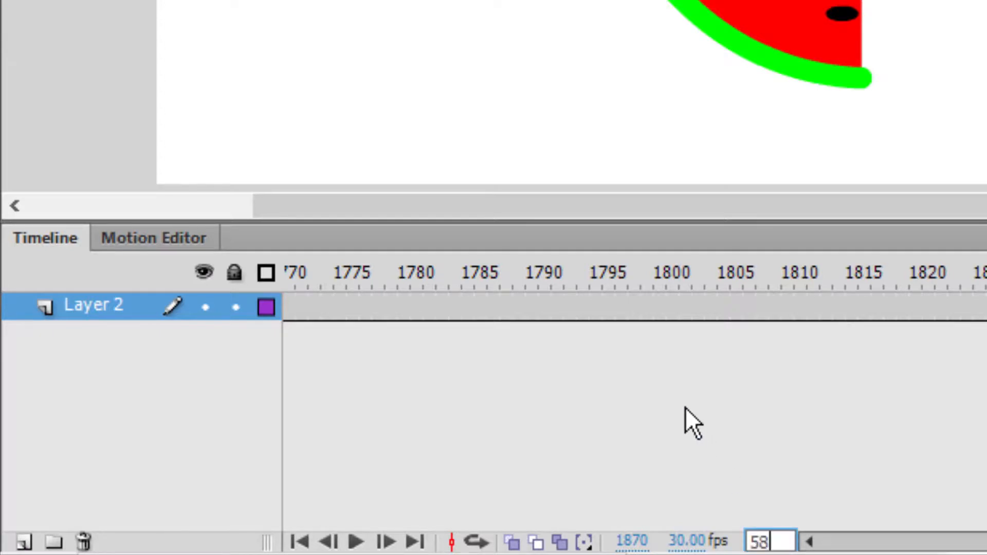
key(Return)
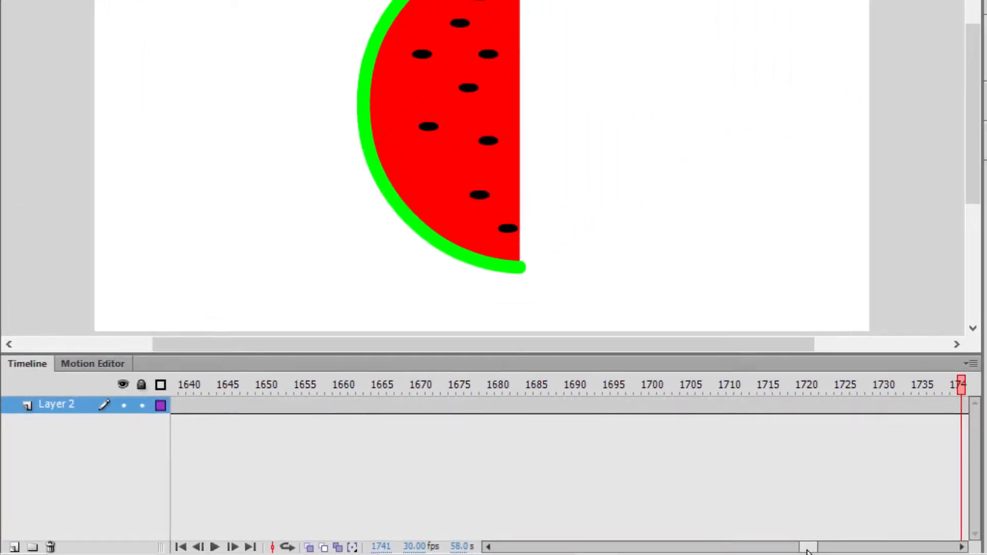
Step: Remove all Layer 2 frames from frame 1741 onward so the layer ends at frame 1740
drag(805, 548, 815, 549)
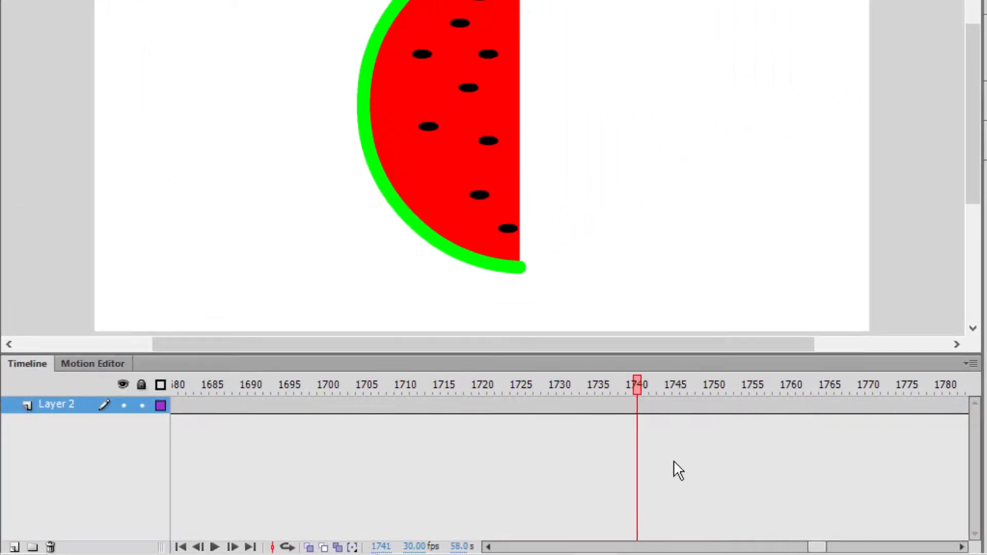
click(638, 408)
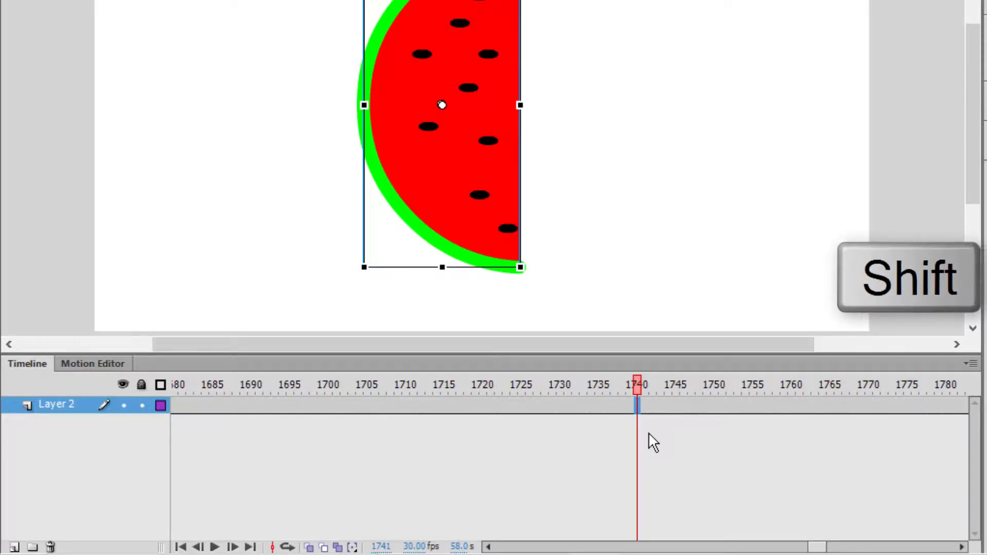
click(675, 383)
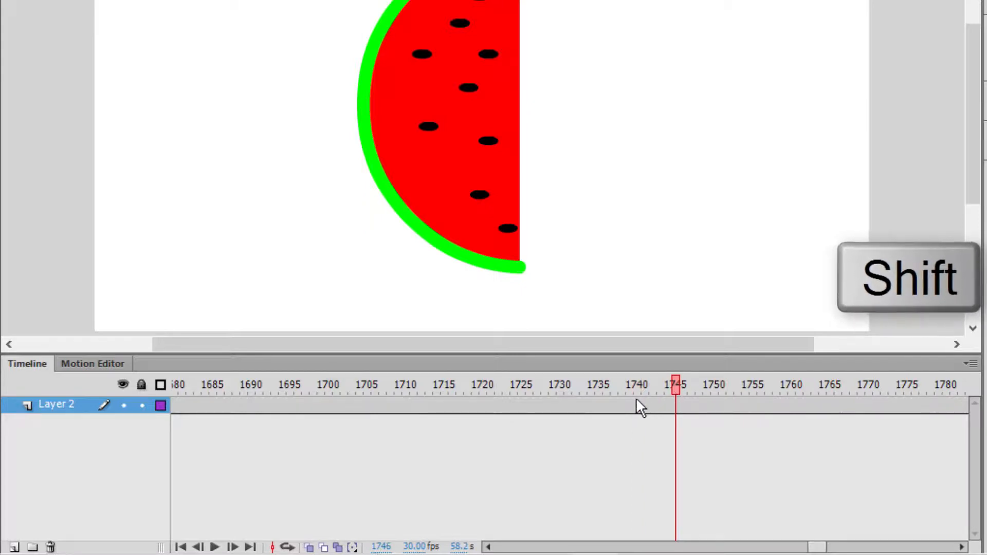
click(636, 400)
shift+click(668, 403)
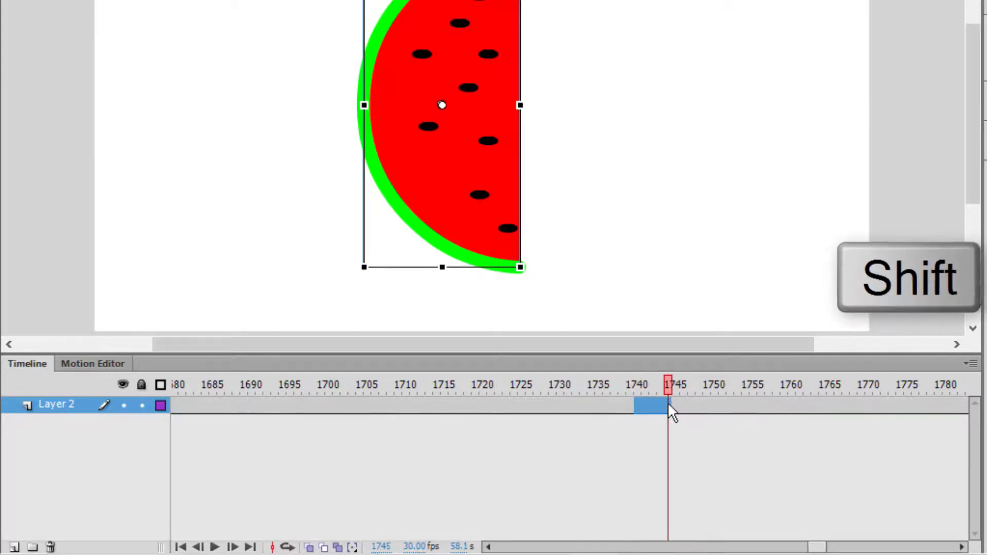
shift+click(712, 404)
drag(807, 549, 891, 549)
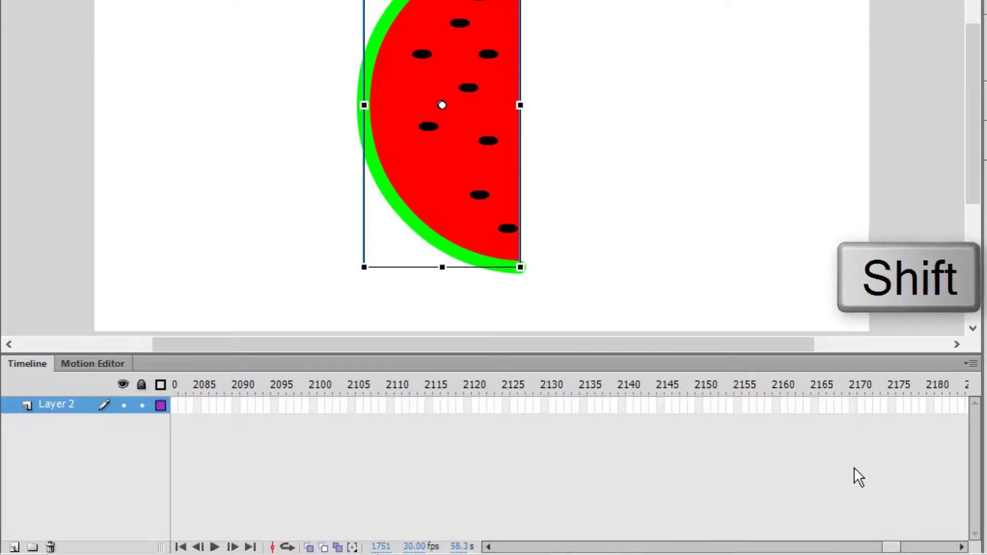
shift+click(852, 404)
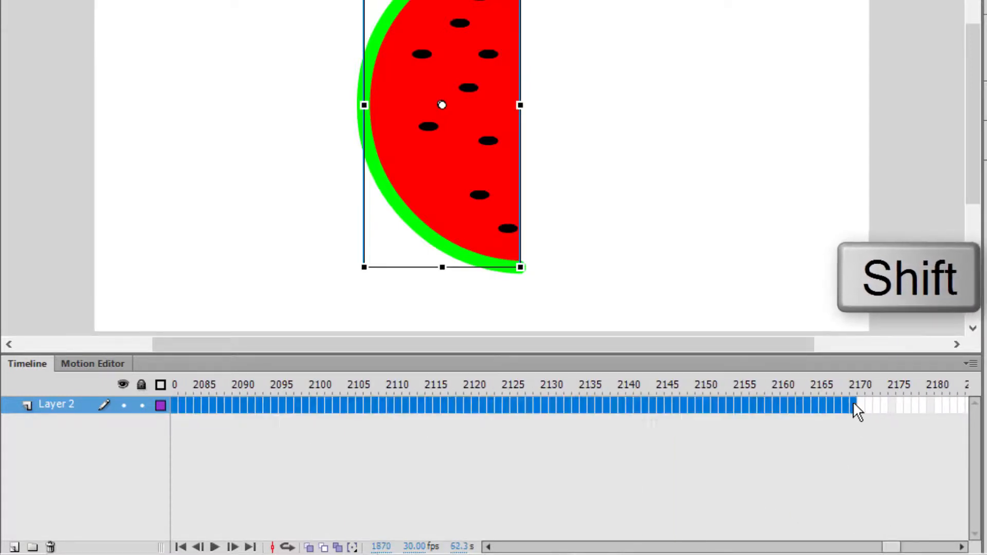
right_click(826, 405)
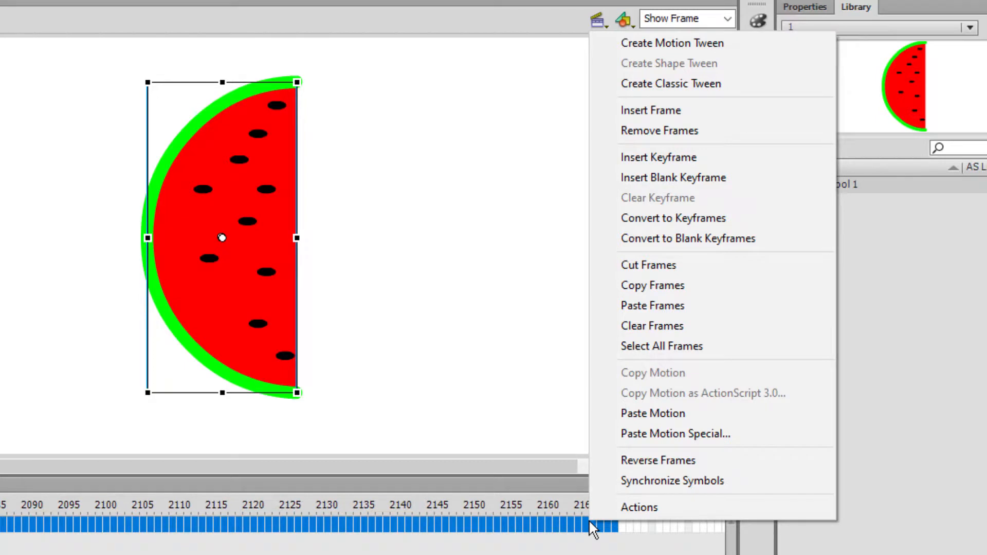
click(719, 132)
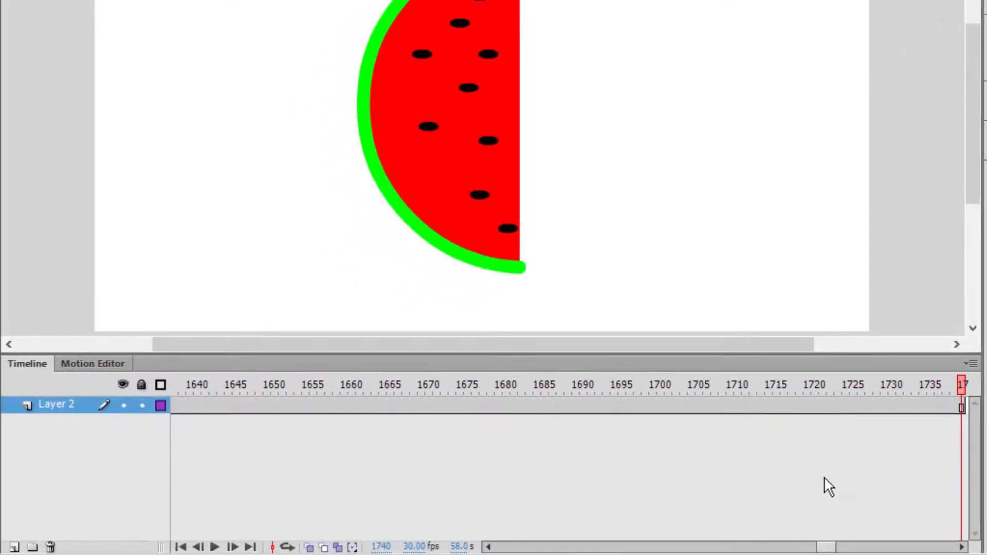
Step: Clear the frame selection and check the elapsed time at Layer 2's last frame
drag(834, 547, 843, 549)
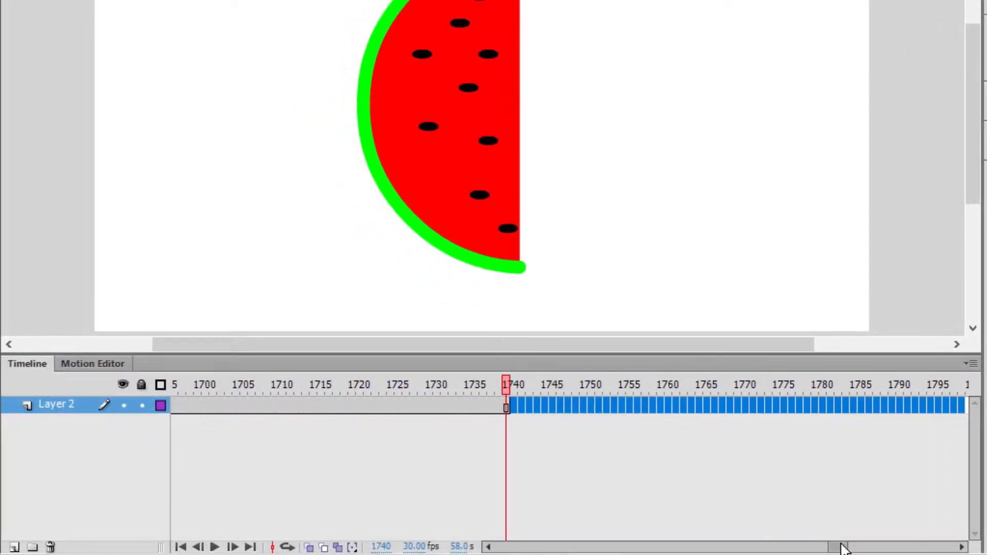
click(617, 446)
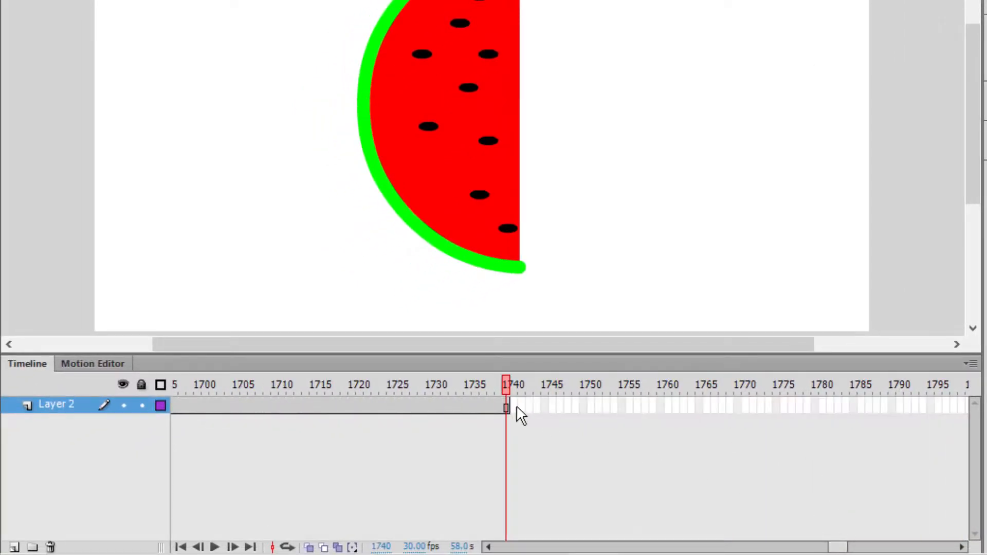
mouse_move(507, 386)
mouse_down()
mouse_move(458, 391)
mouse_move(507, 390)
mouse_up()
click(461, 546)
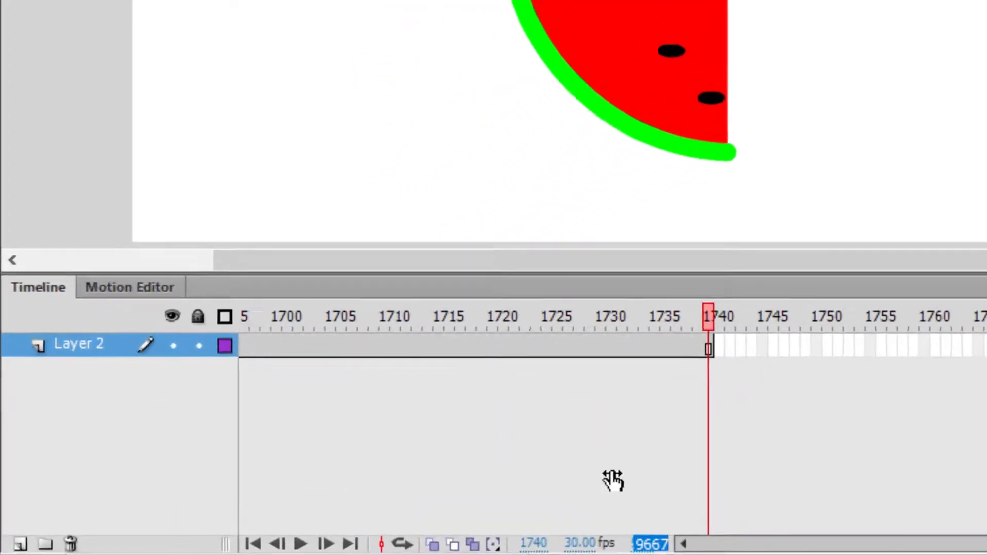
click(591, 438)
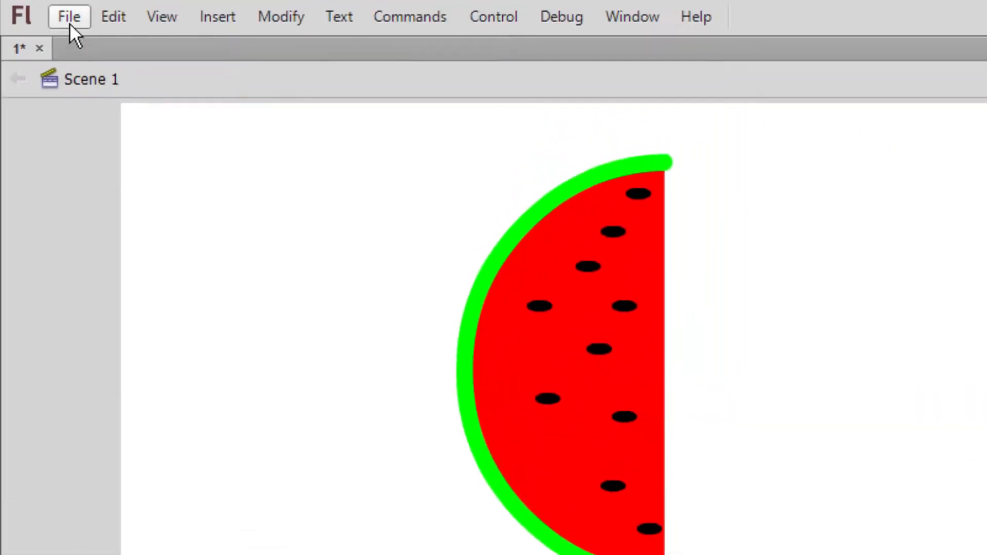
Step: Export the movie as SWF file 1 in the Video\1 folder, replacing the existing 1.swf
click(69, 22)
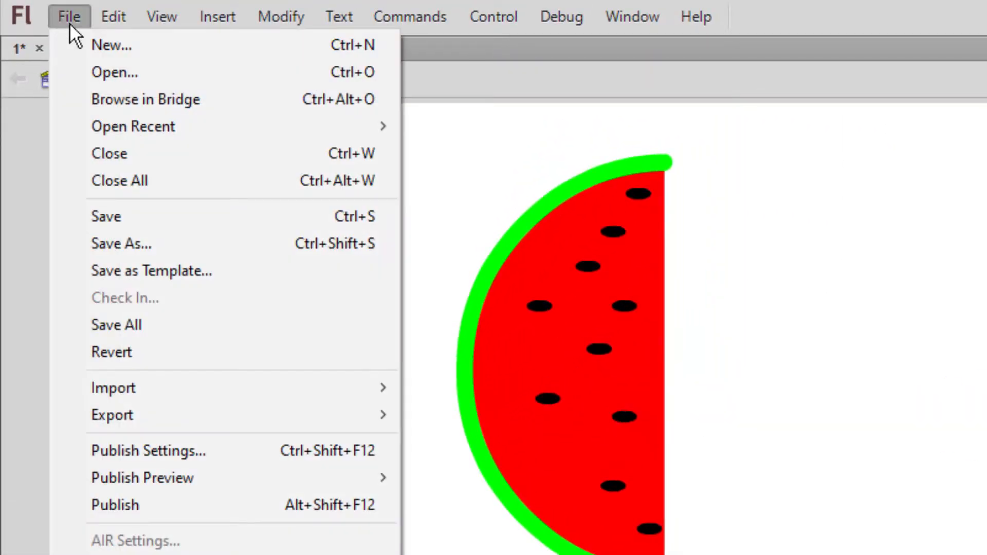
mouse_move(78, 419)
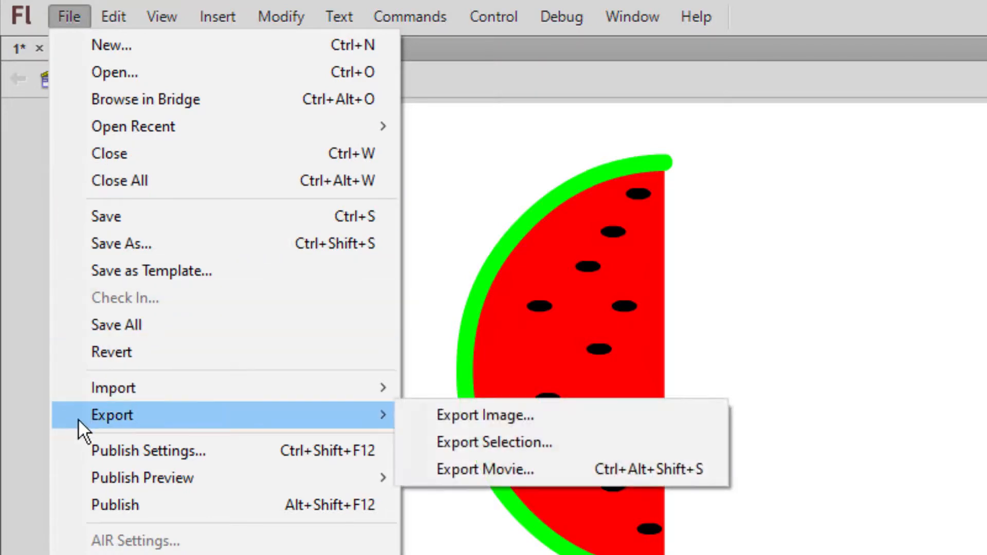
click(437, 441)
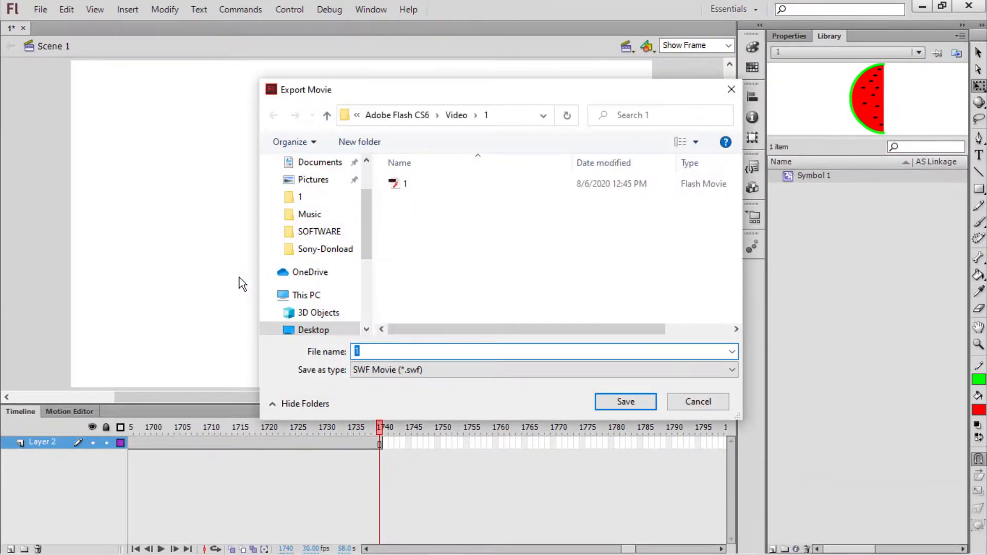
click(425, 180)
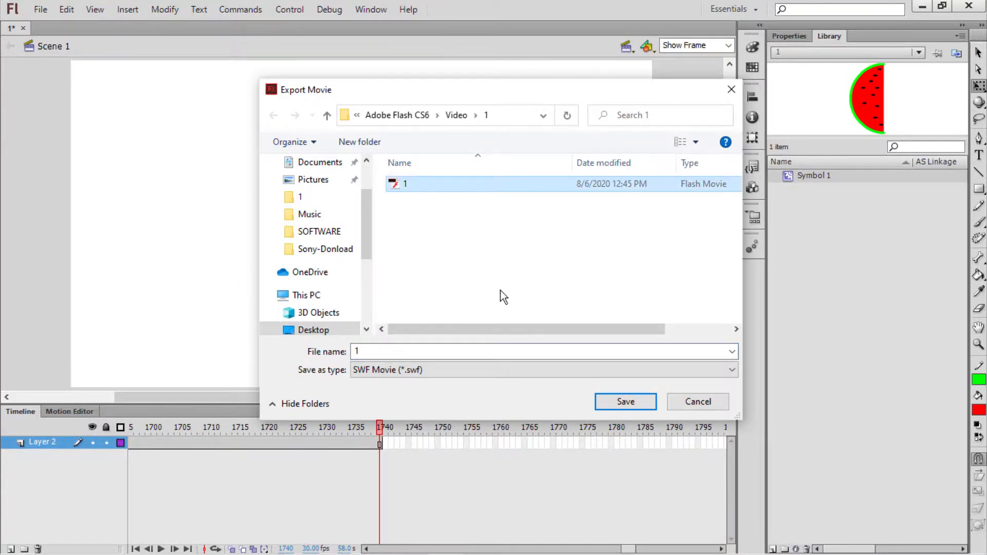
click(610, 406)
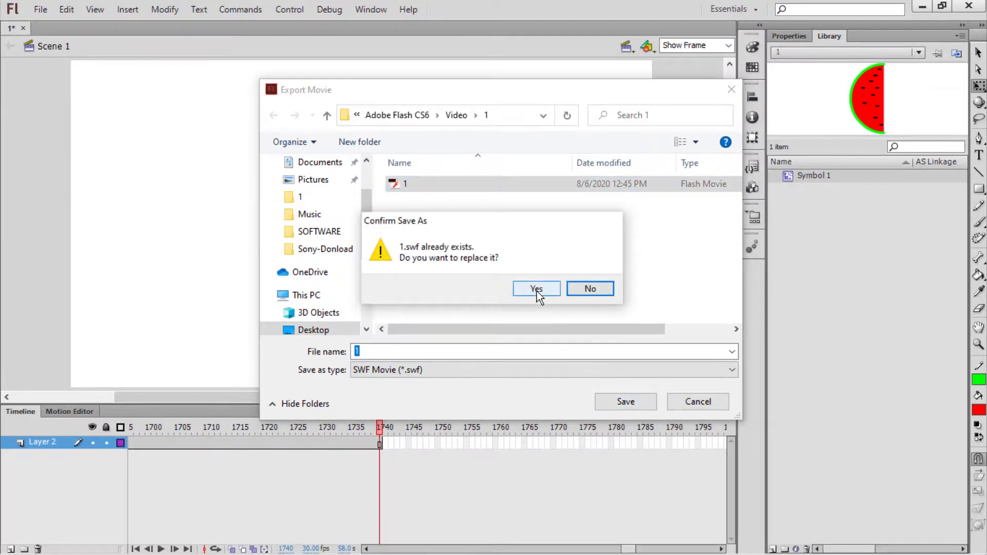
click(537, 289)
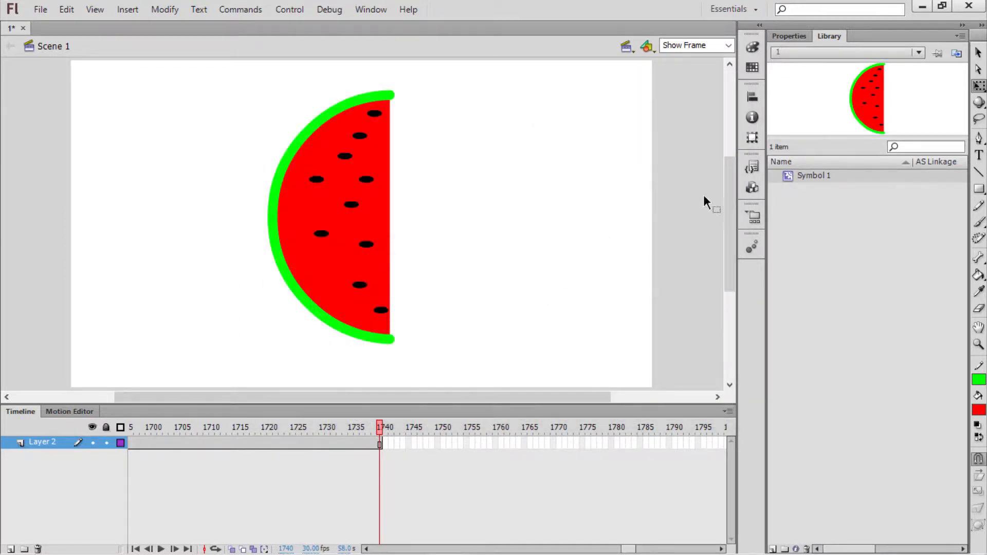
Step: Minimize Flash, return to Swivel's source options from the finished conversion and remove the old 1.swf from the input SWFs
click(922, 6)
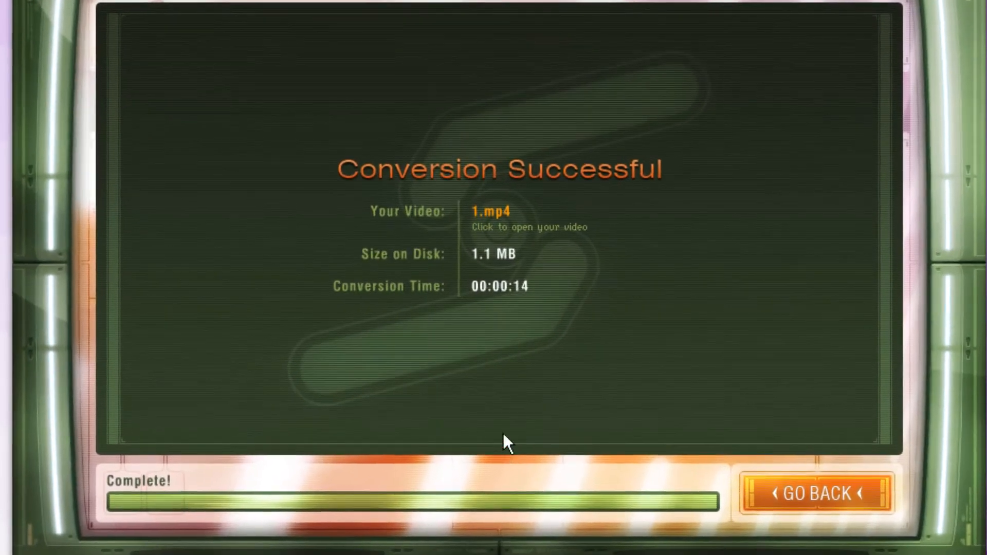
click(802, 506)
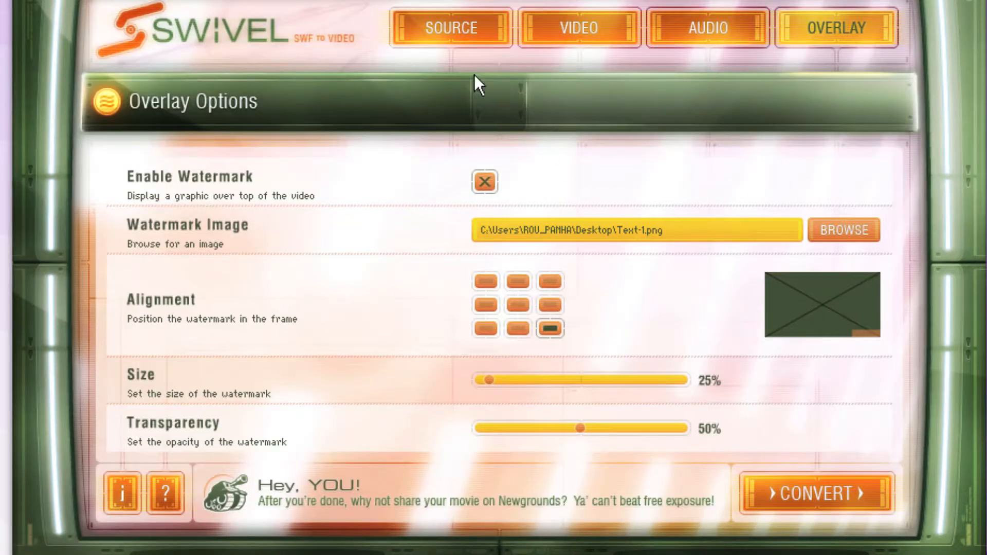
click(451, 41)
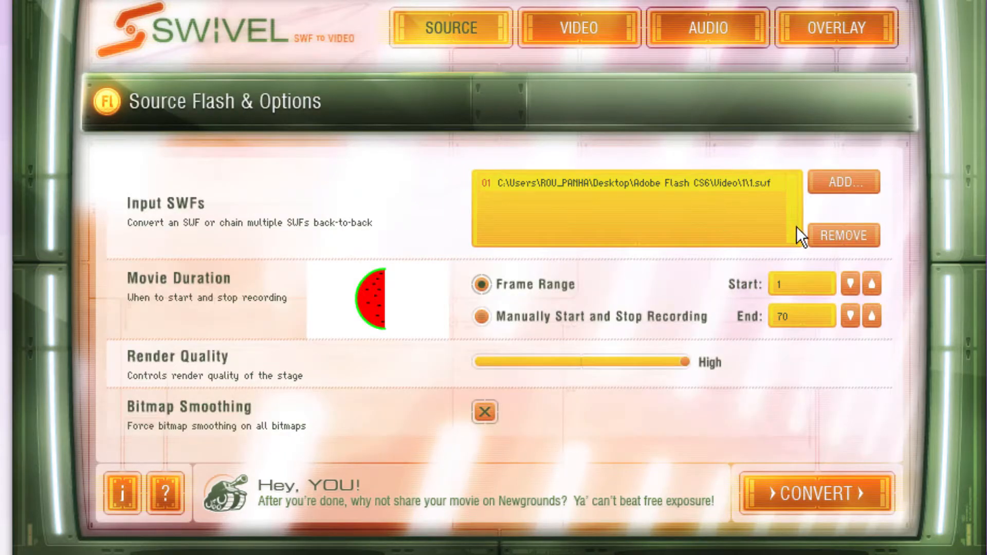
click(828, 249)
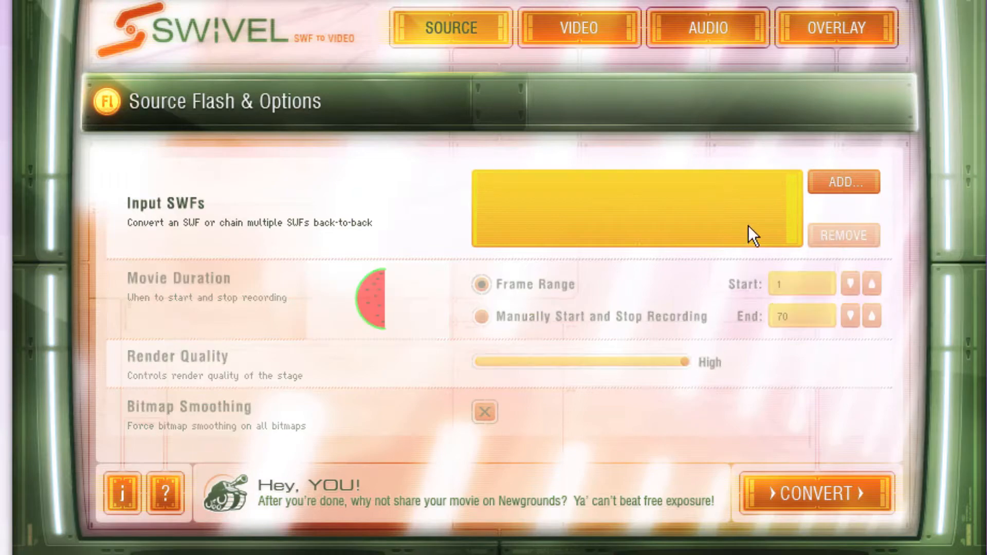
Step: Add the re-exported 1.swf from the Desktop folder Adobe Flash CS6\Video\1 as the input SWF
click(819, 185)
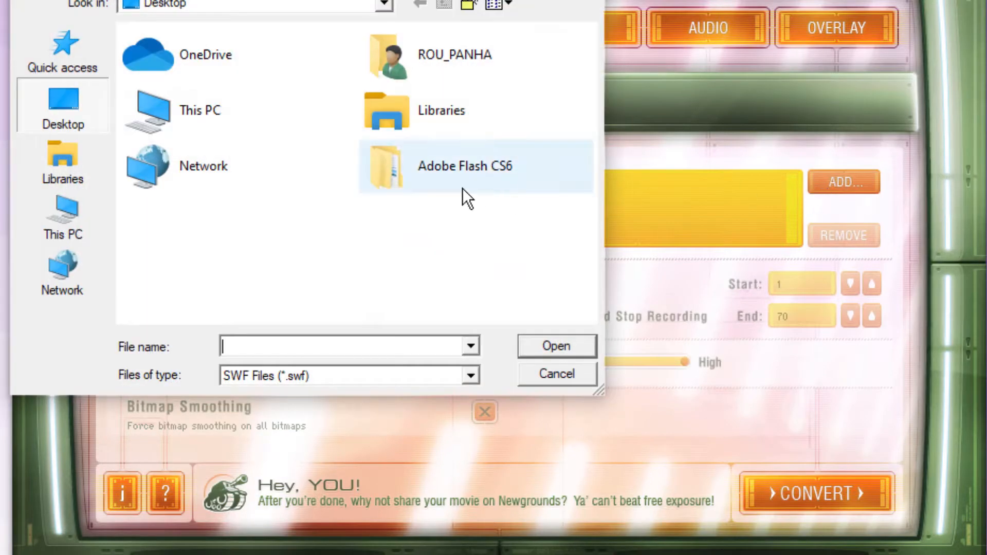
double_click(462, 188)
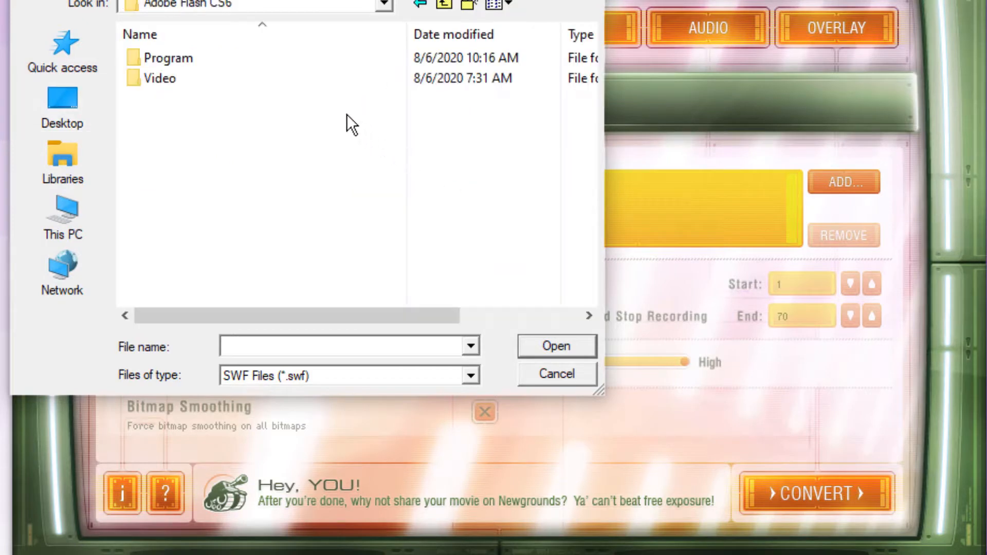
double_click(306, 79)
double_click(237, 53)
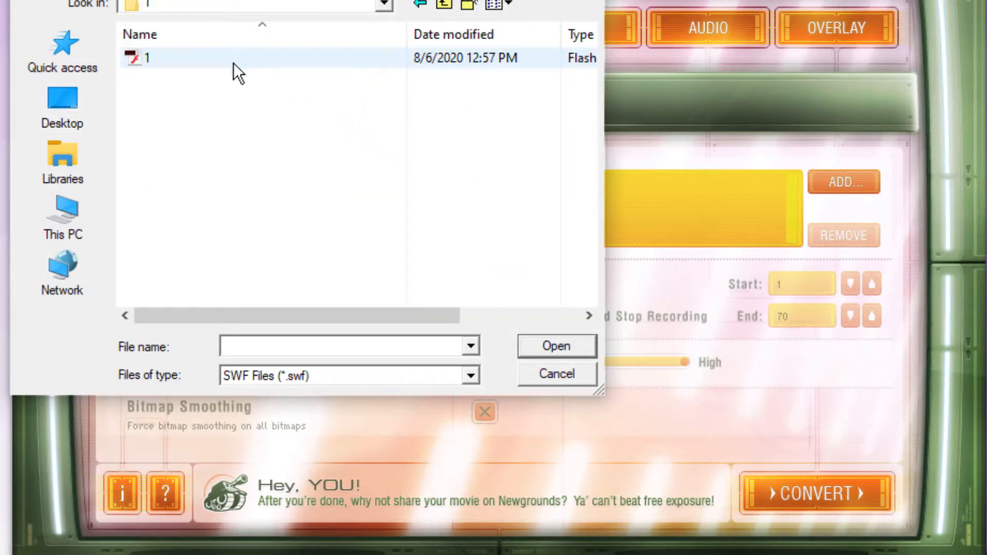
click(230, 65)
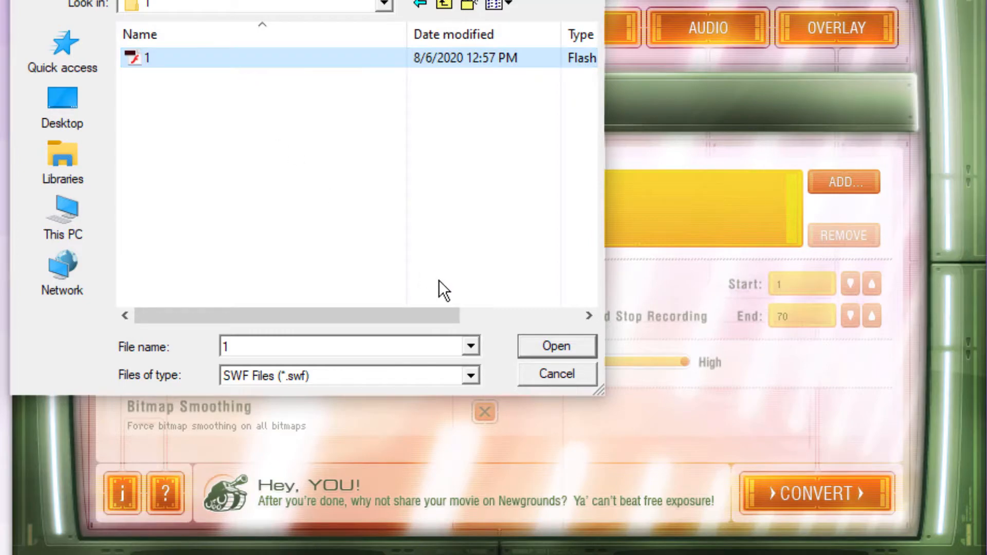
click(521, 346)
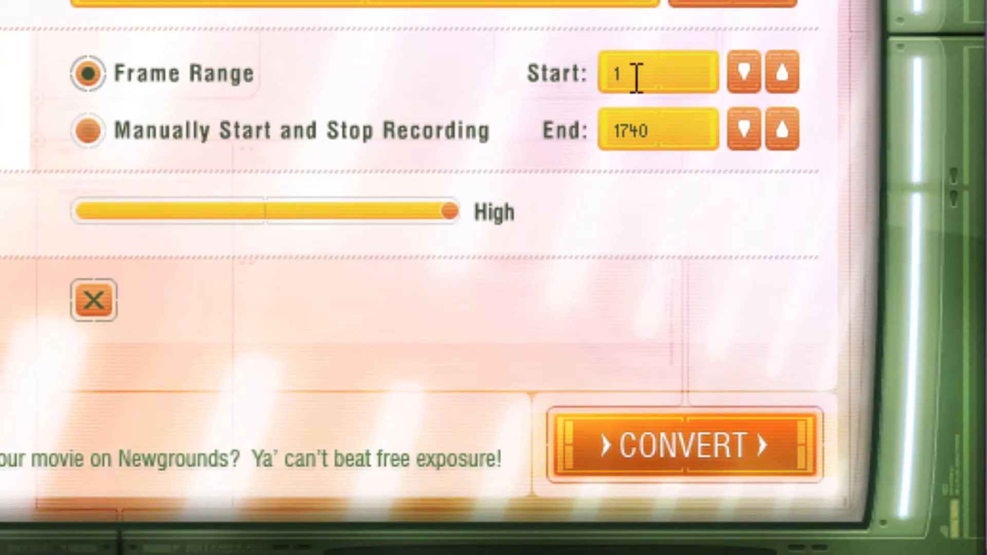
Step: Review the start and end frames, then the video, audio and overlay options before converting
drag(635, 76, 566, 75)
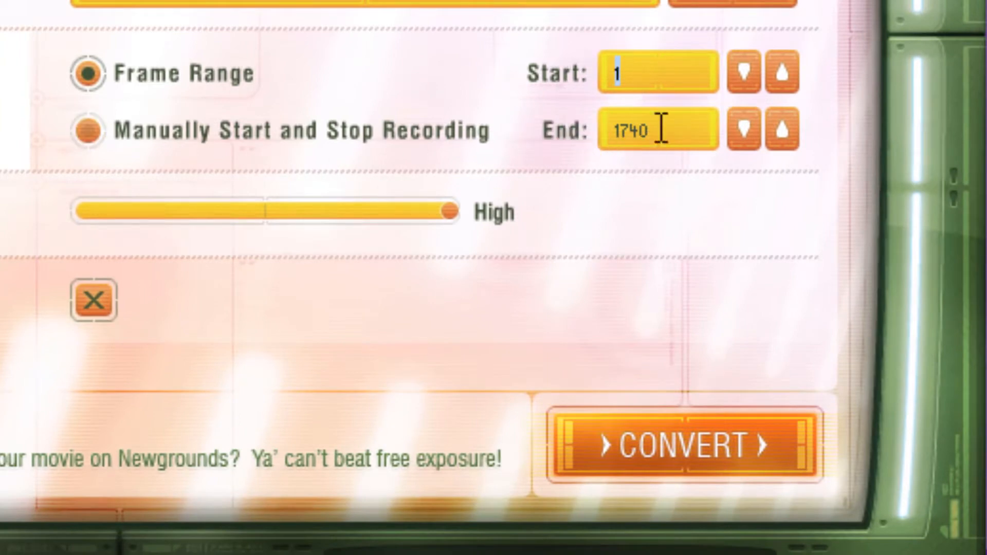
drag(661, 126, 557, 128)
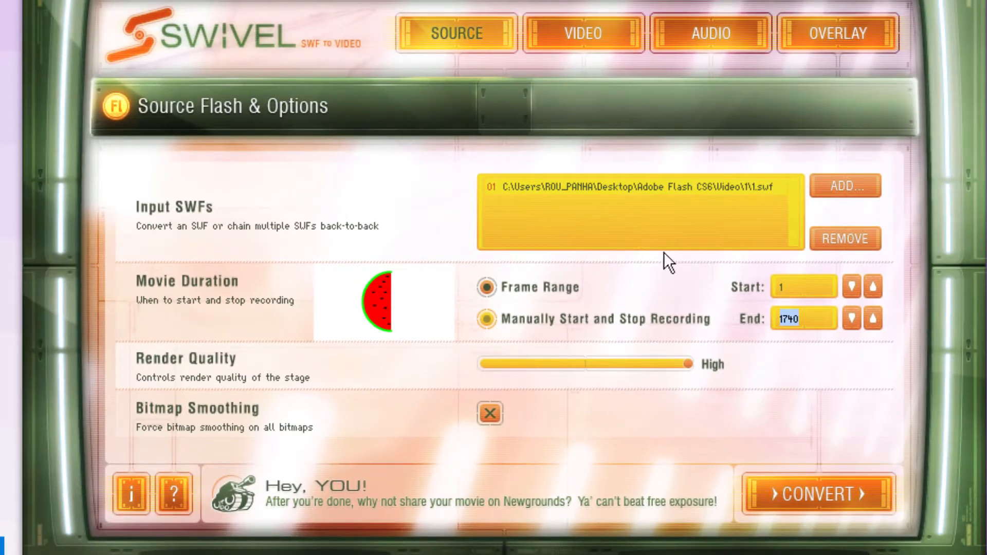
click(558, 41)
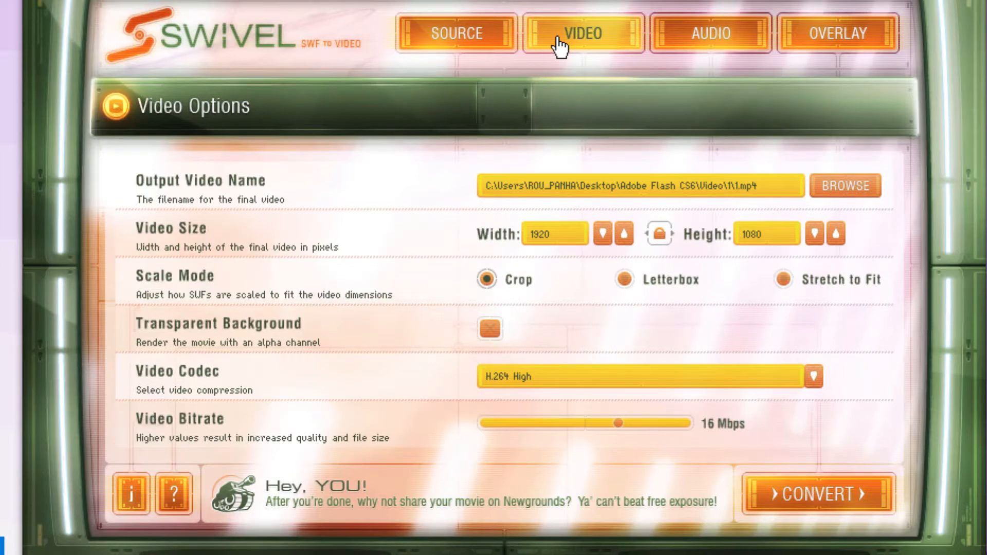
click(670, 46)
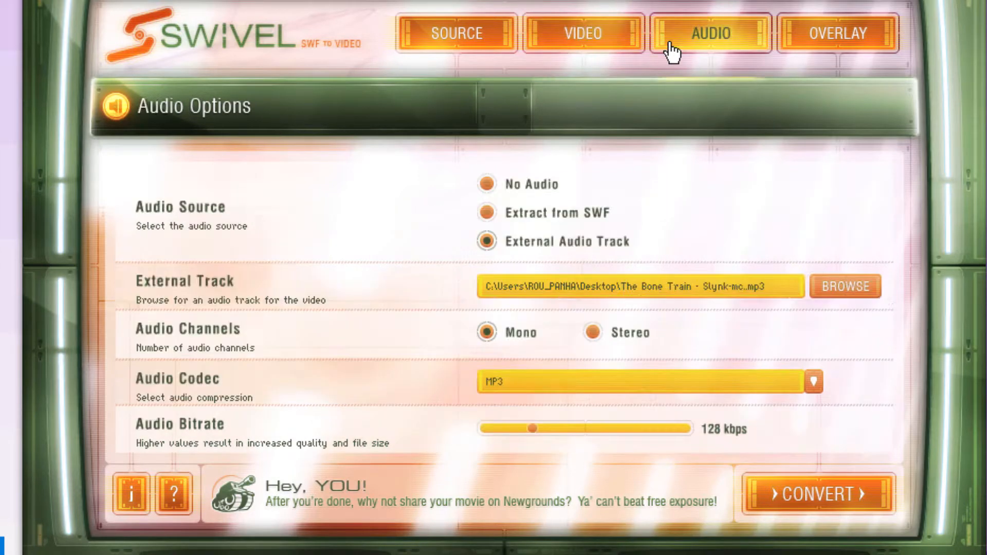
click(807, 47)
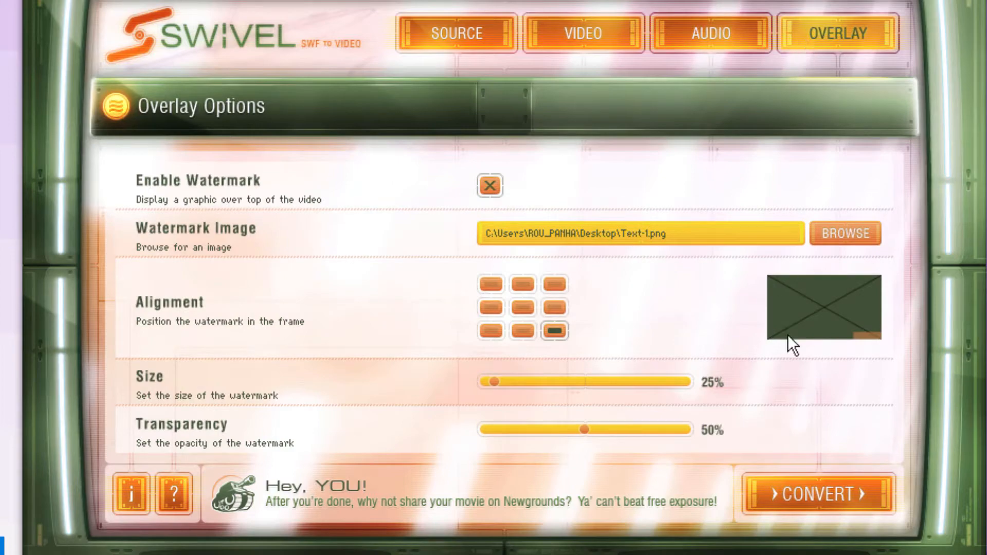
Step: Convert the SWF to 1.mp4 and open the converted video
click(782, 509)
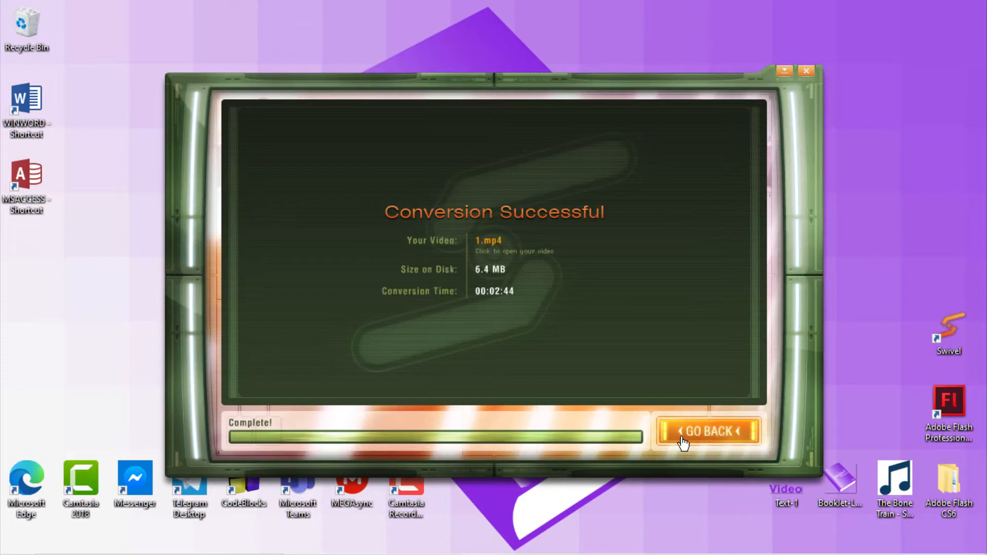
click(525, 257)
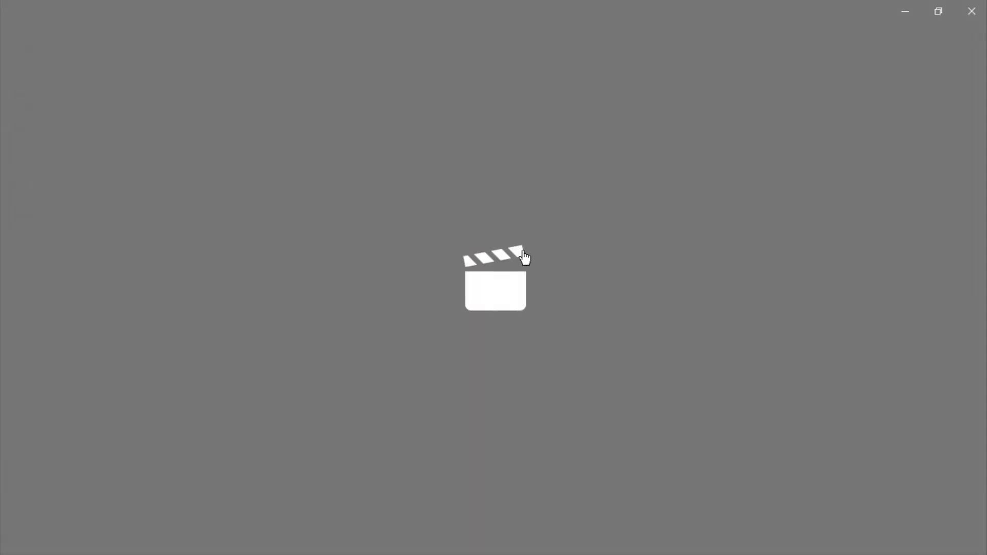